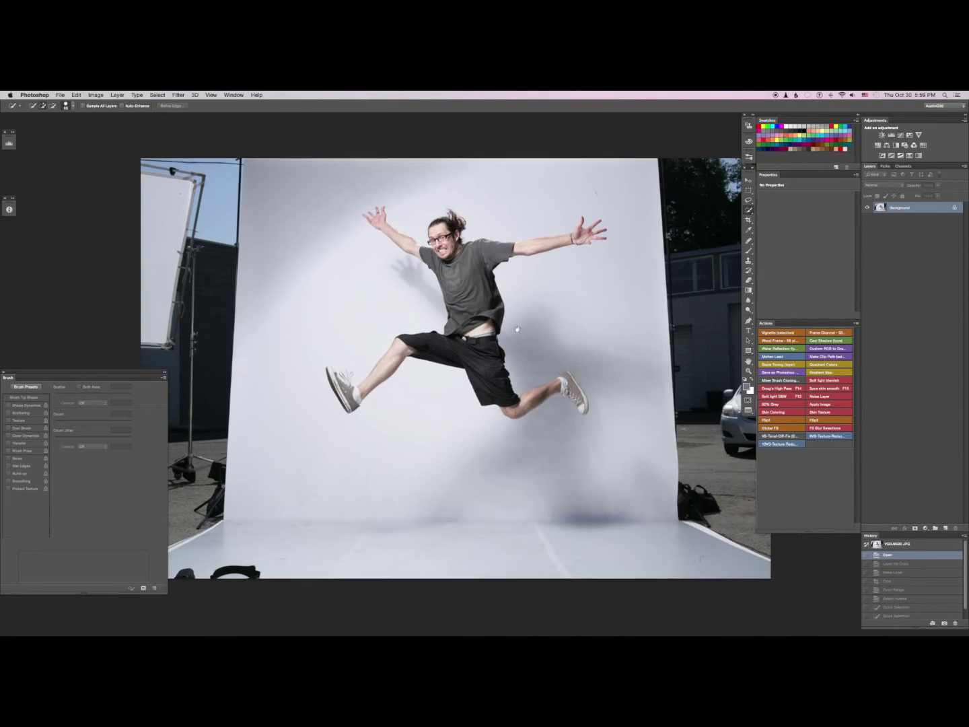
Step: Crop both sides of the photo so that only the white backdrop surrounds the jumping man
key(c)
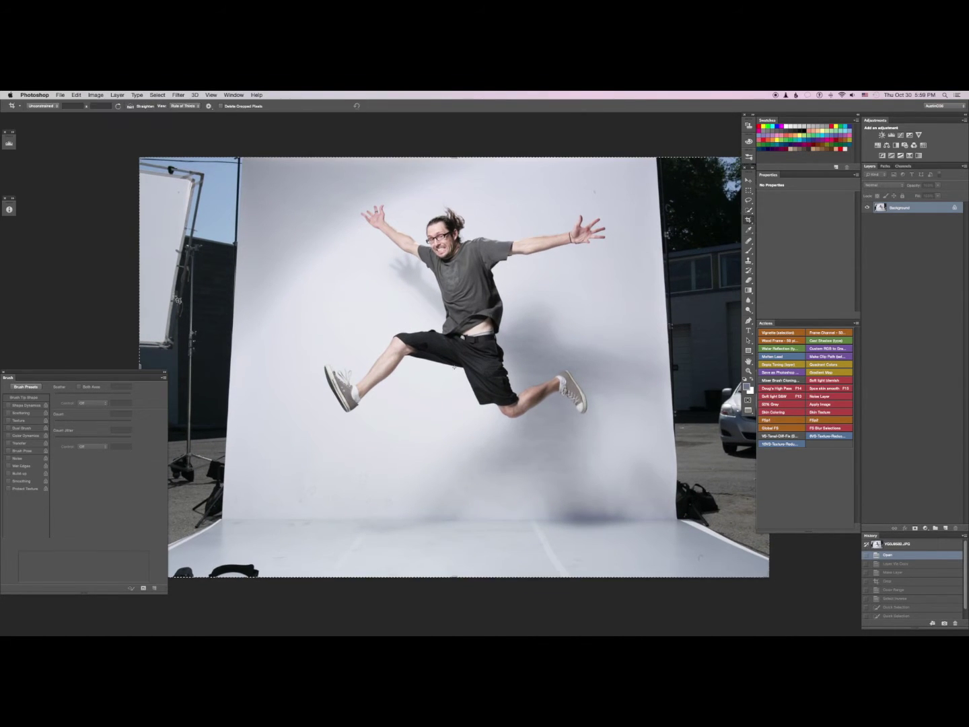
key(Return)
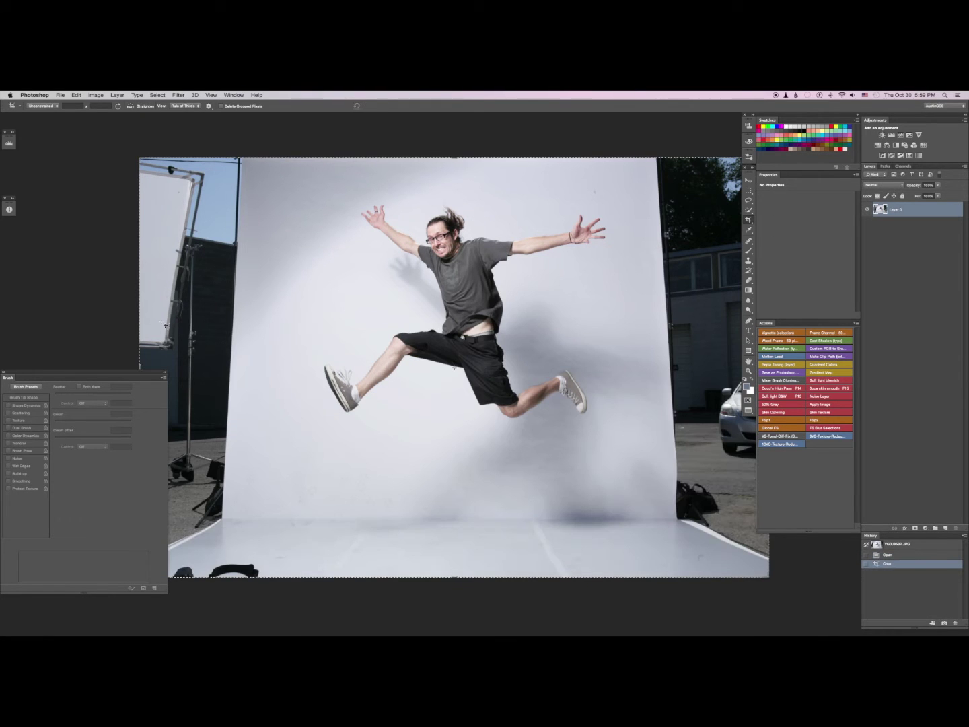
drag(137, 328, 198, 317)
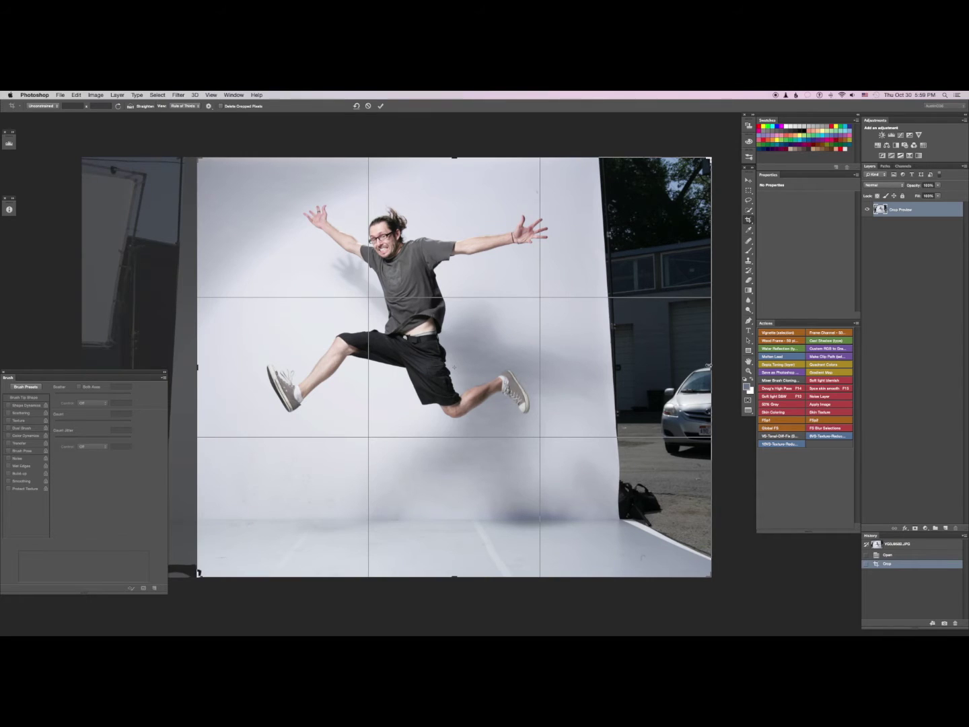
drag(708, 365, 651, 372)
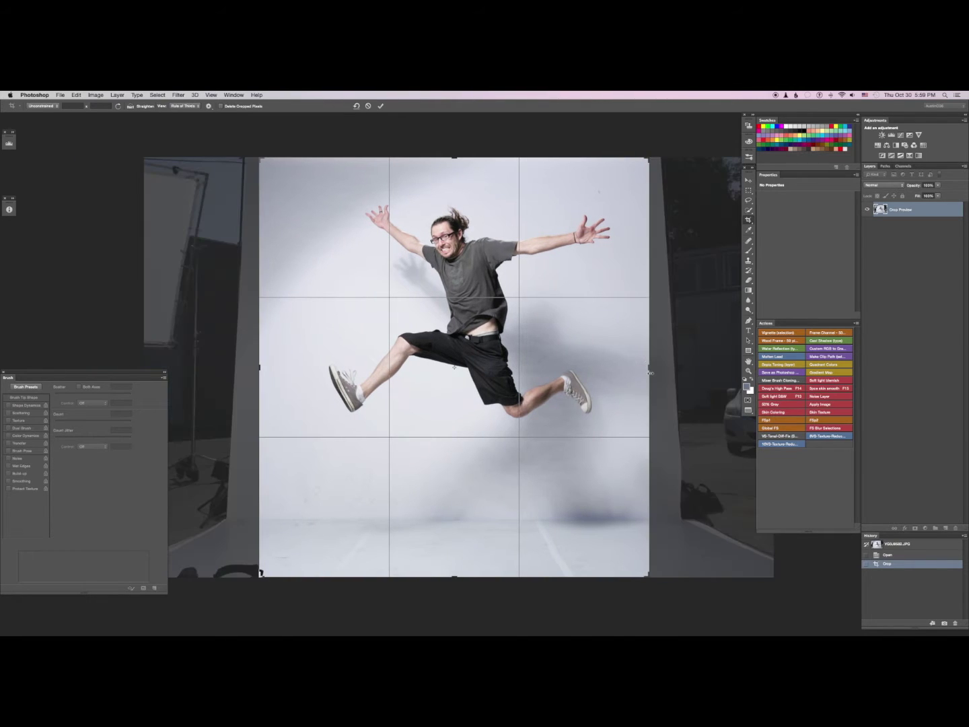
key(Return)
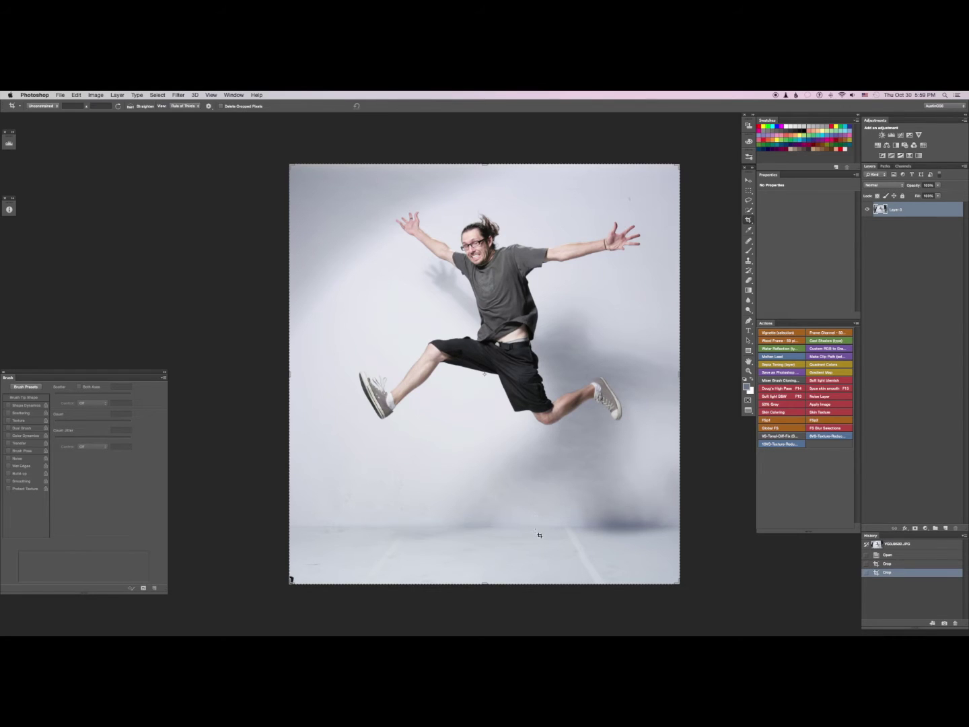
Step: Crop the floor strip away from the photo's lower edge
key(z)
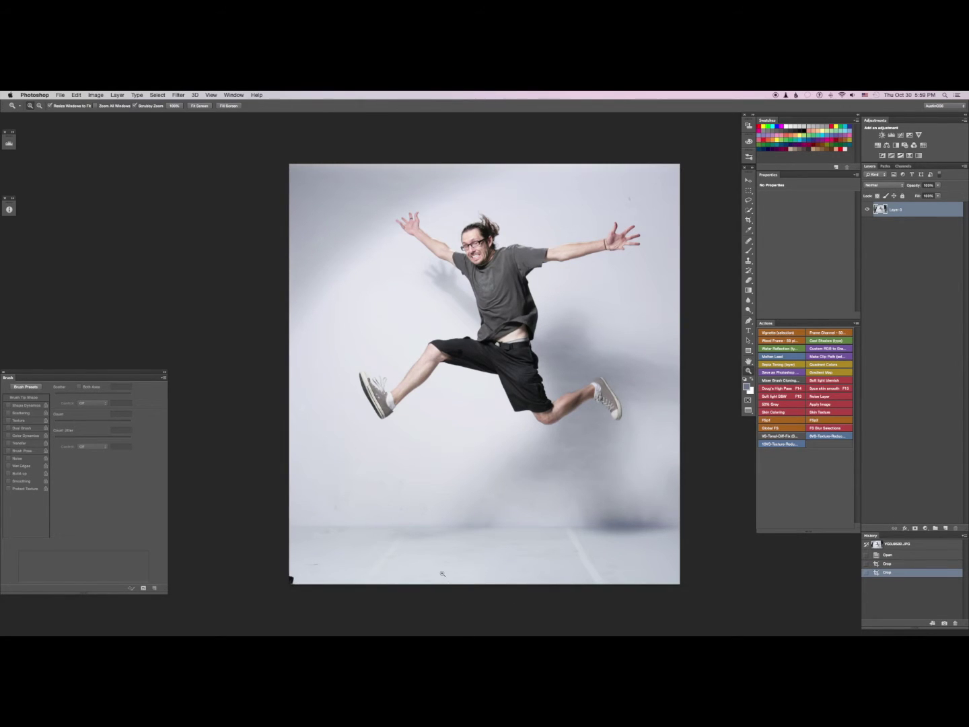
key(c)
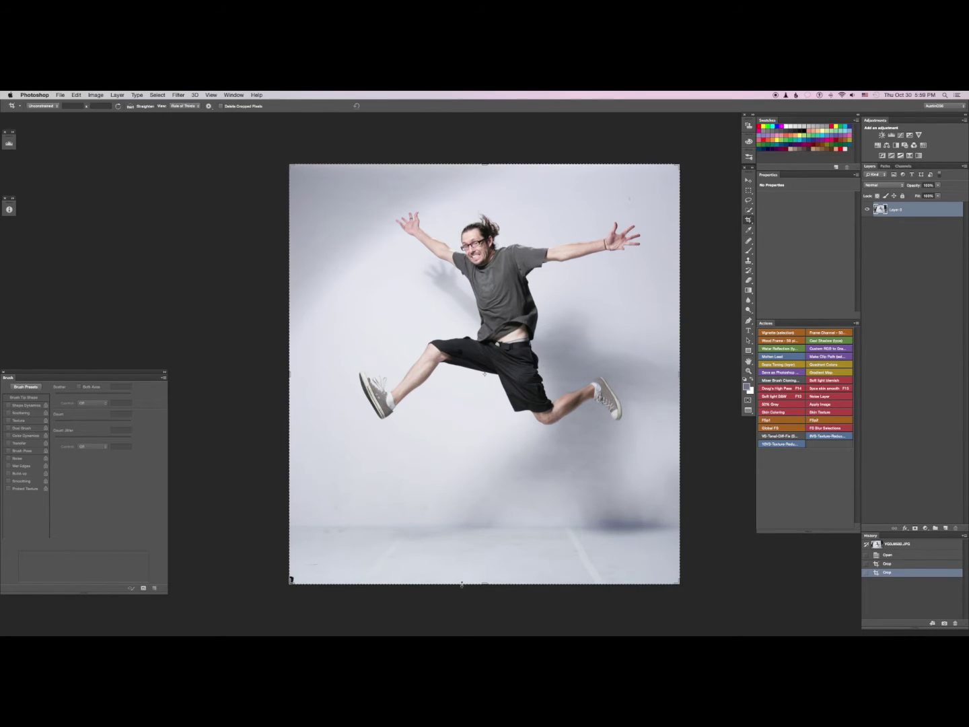
drag(462, 585, 476, 560)
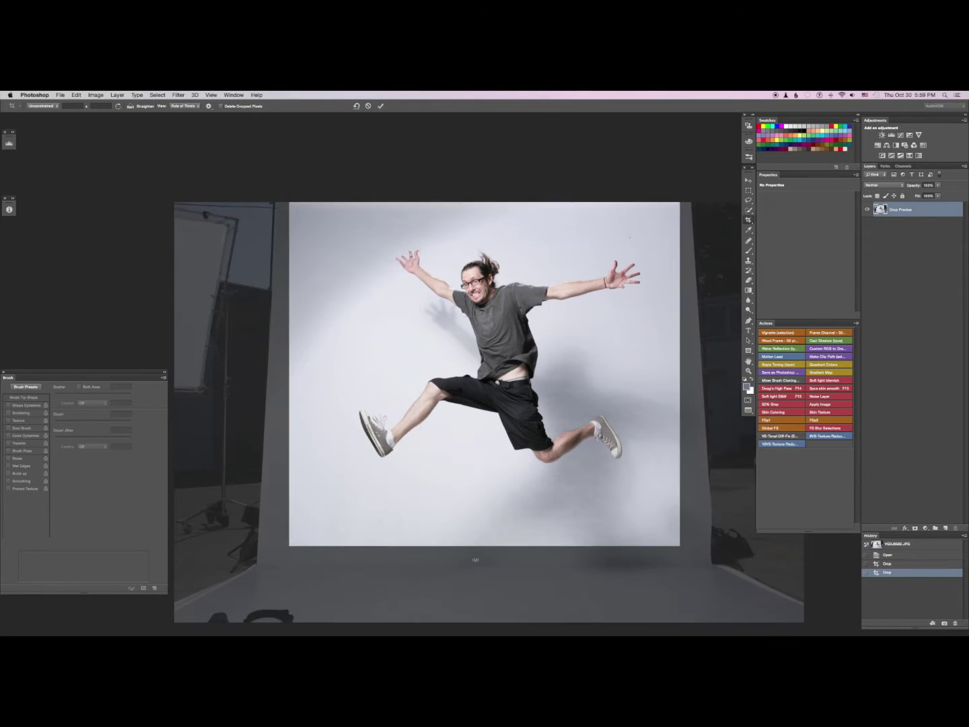
key(Return)
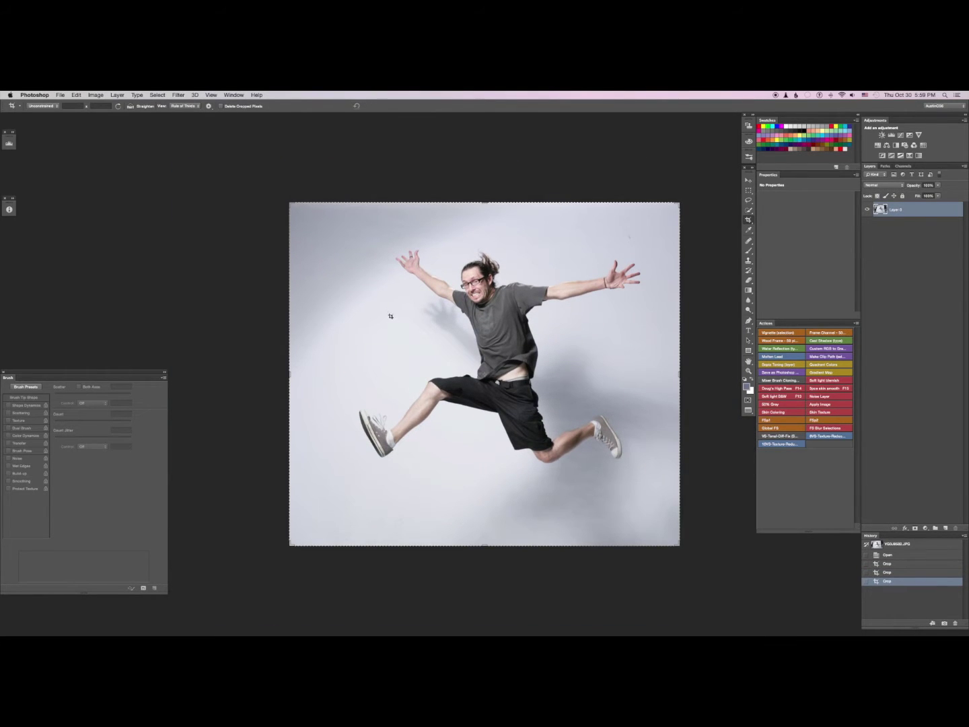
Step: Select the light backdrop with Color Range, sampling its shadowed area until the man stands out as a solid silhouette
click(157, 95)
click(179, 169)
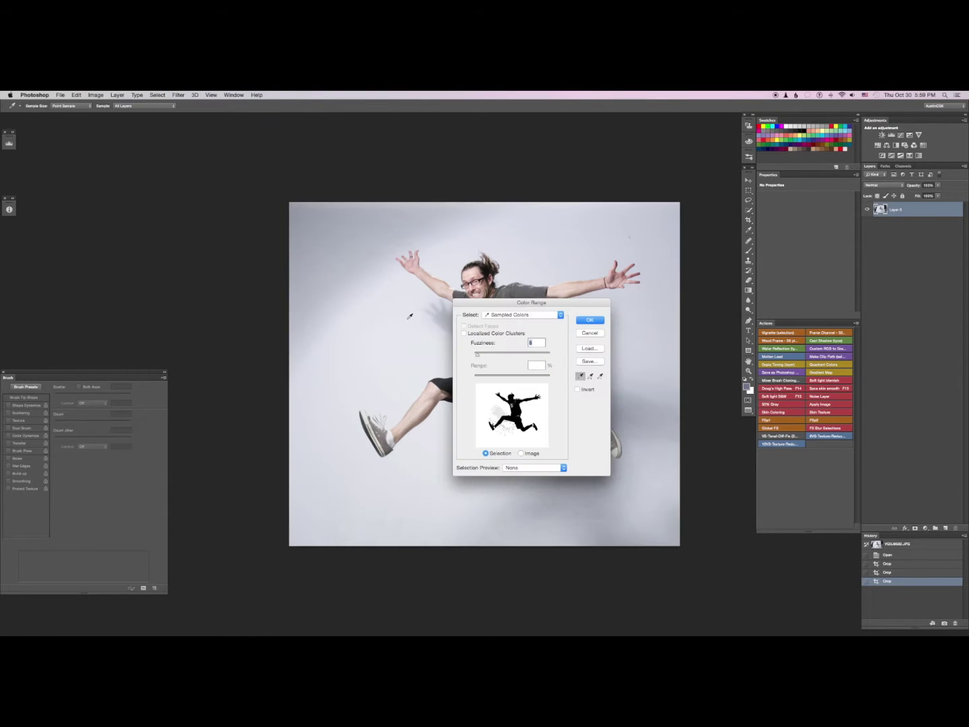
click(406, 349)
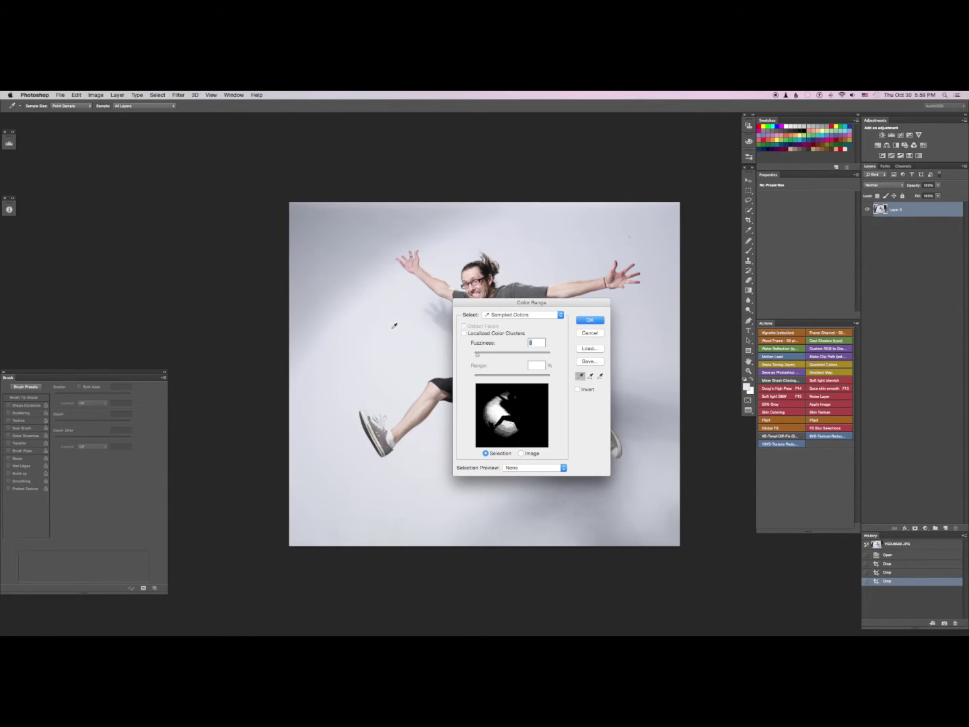
click(338, 258)
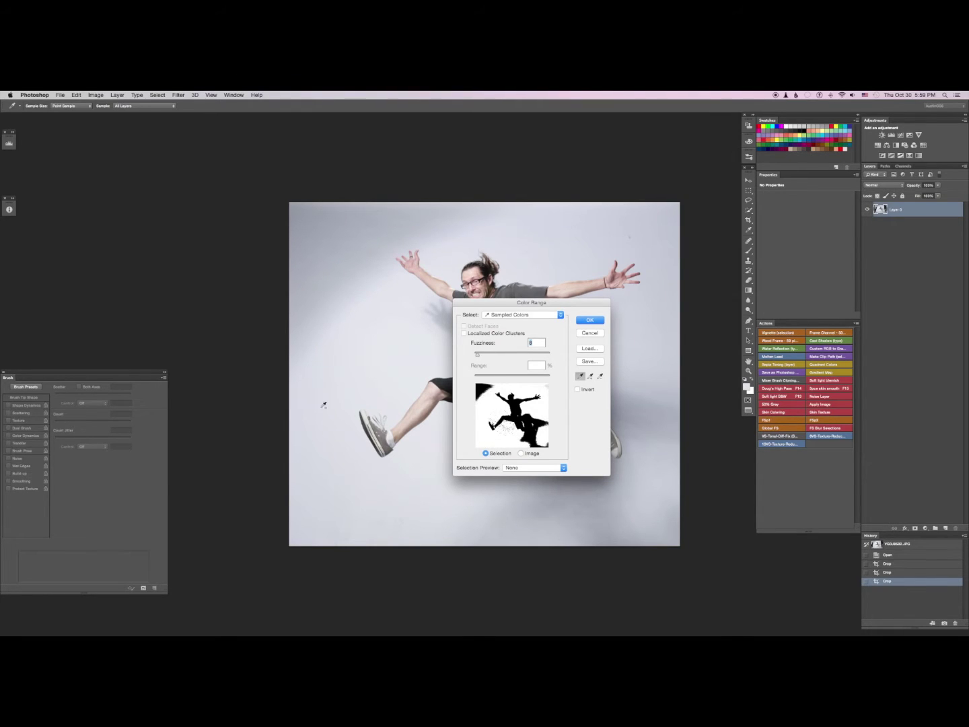
click(623, 398)
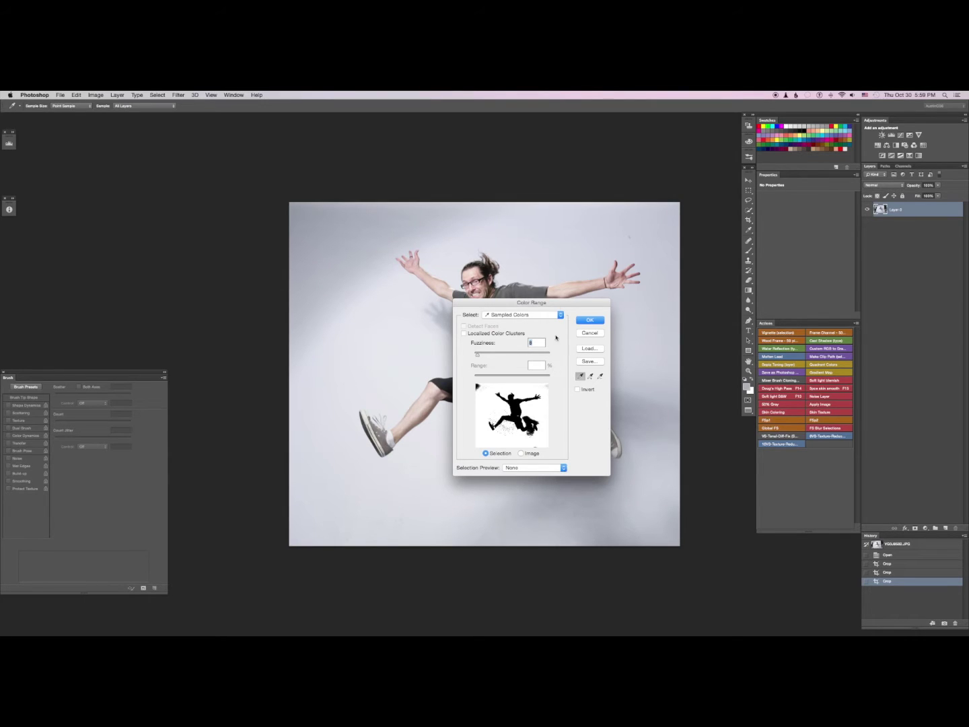
drag(569, 302, 492, 292)
click(576, 407)
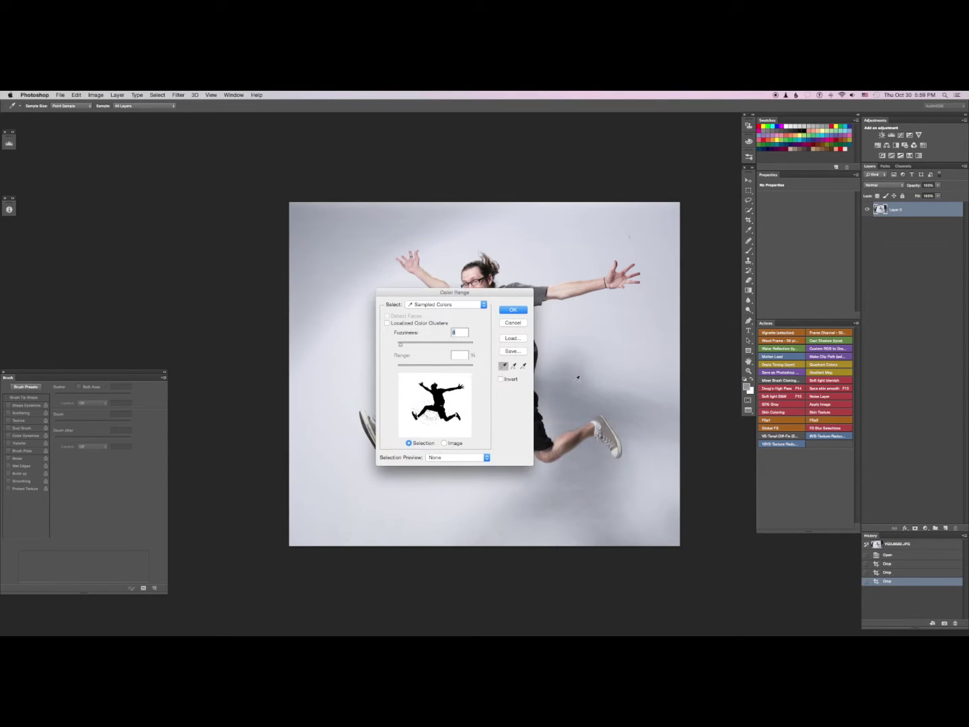
drag(428, 289, 451, 255)
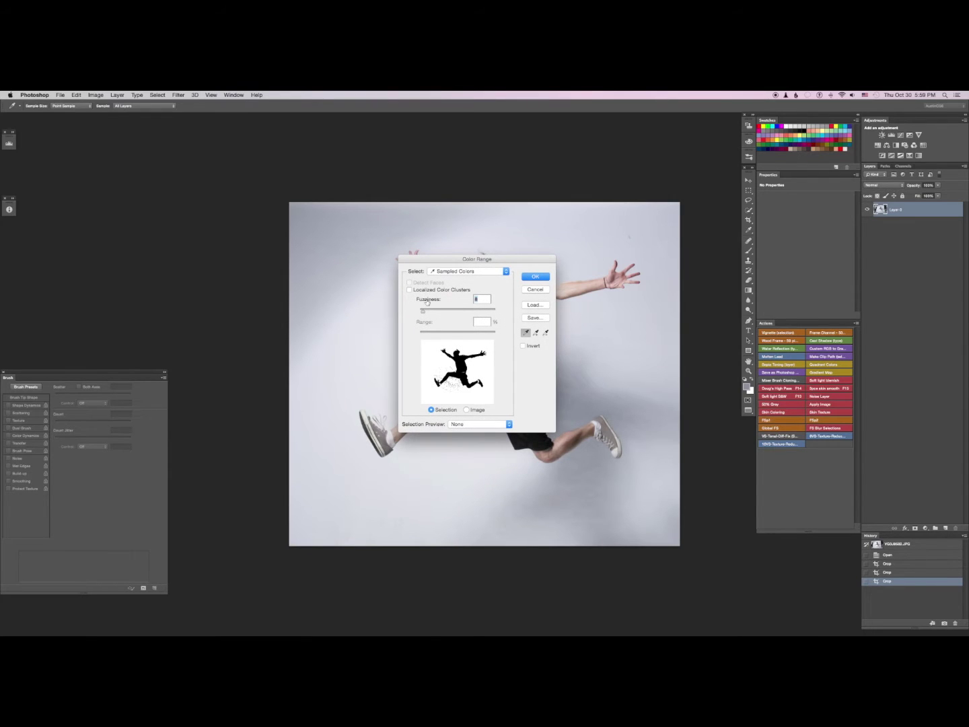
drag(423, 313, 426, 313)
click(529, 277)
Step: Invert the selection so the man is selected instead of the backdrop
key(c)
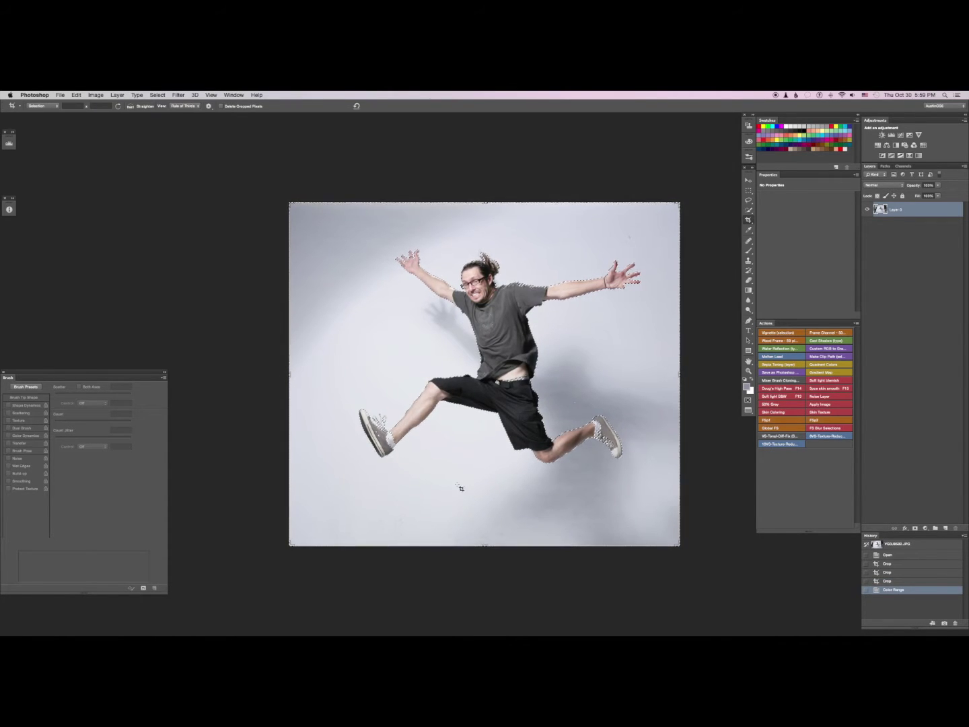
key(v)
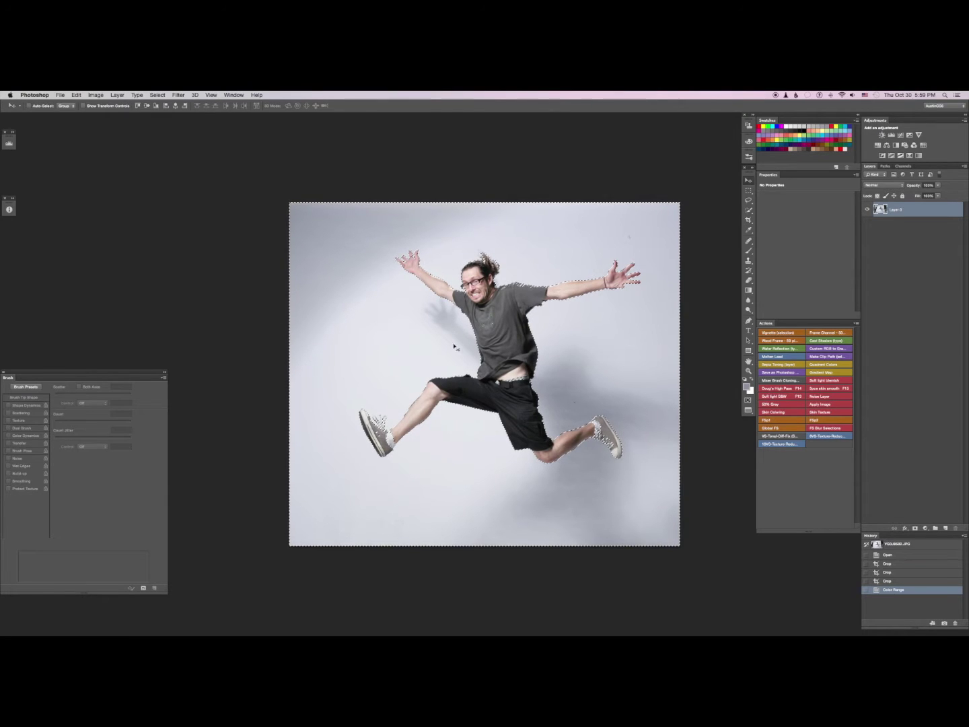
click(179, 95)
mouse_move(158, 95)
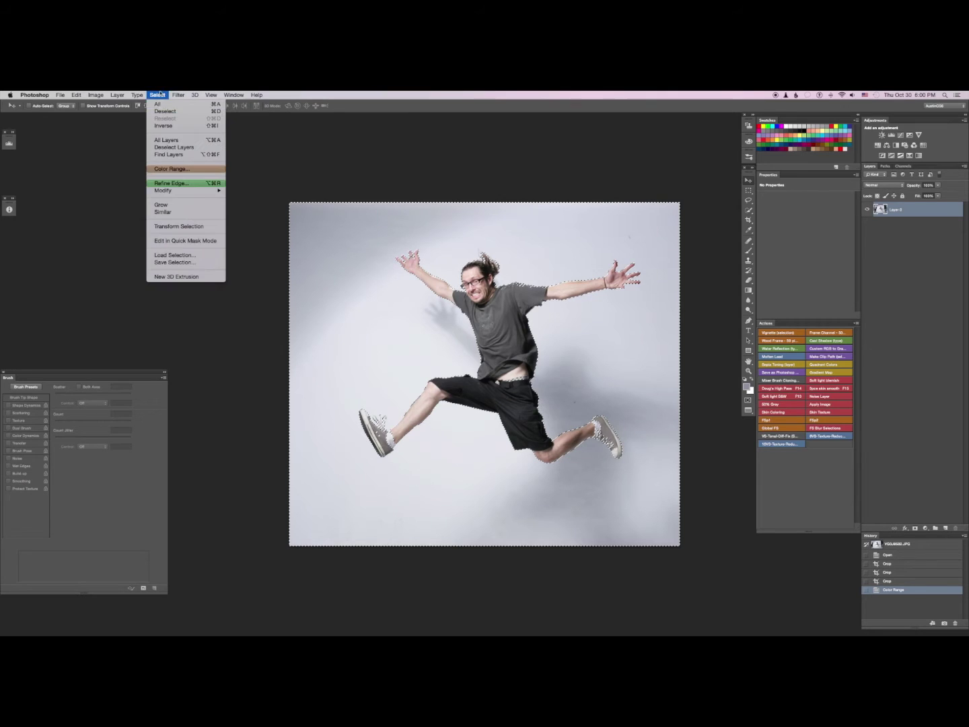
click(181, 125)
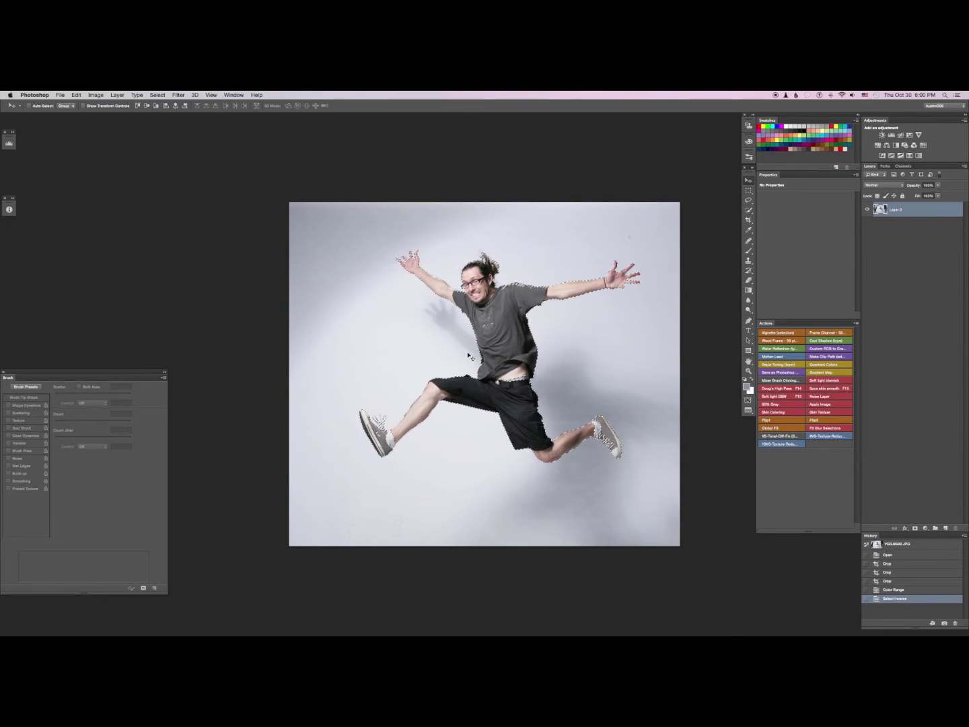
Step: Refine the man's selection with the Quick Selection tool, adding missed areas of the shirt and rear shoe
key(w)
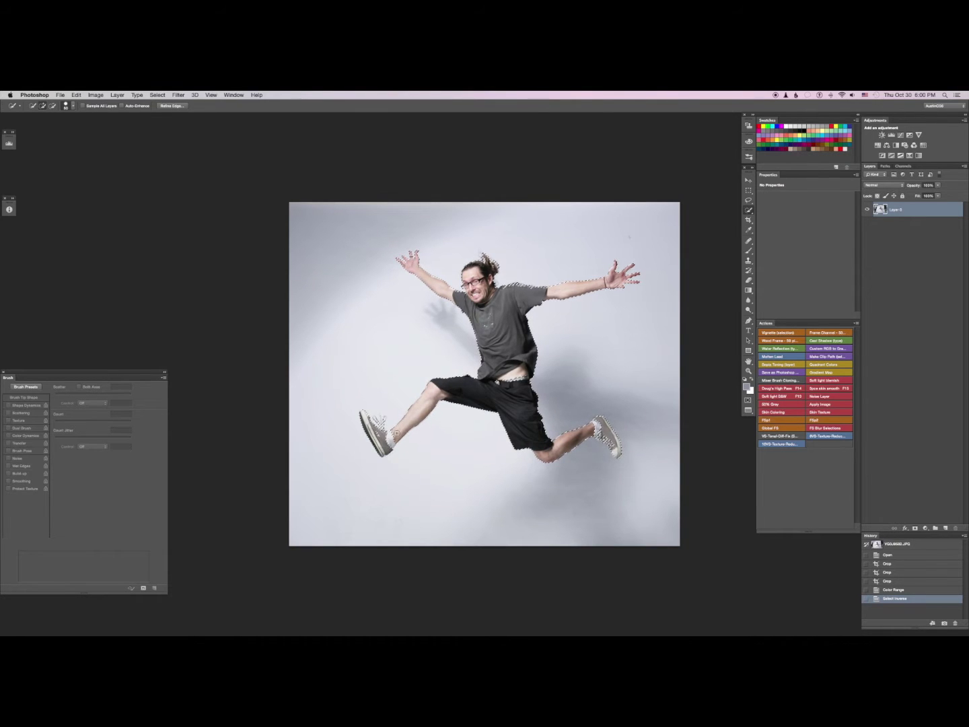
key(super+plus)
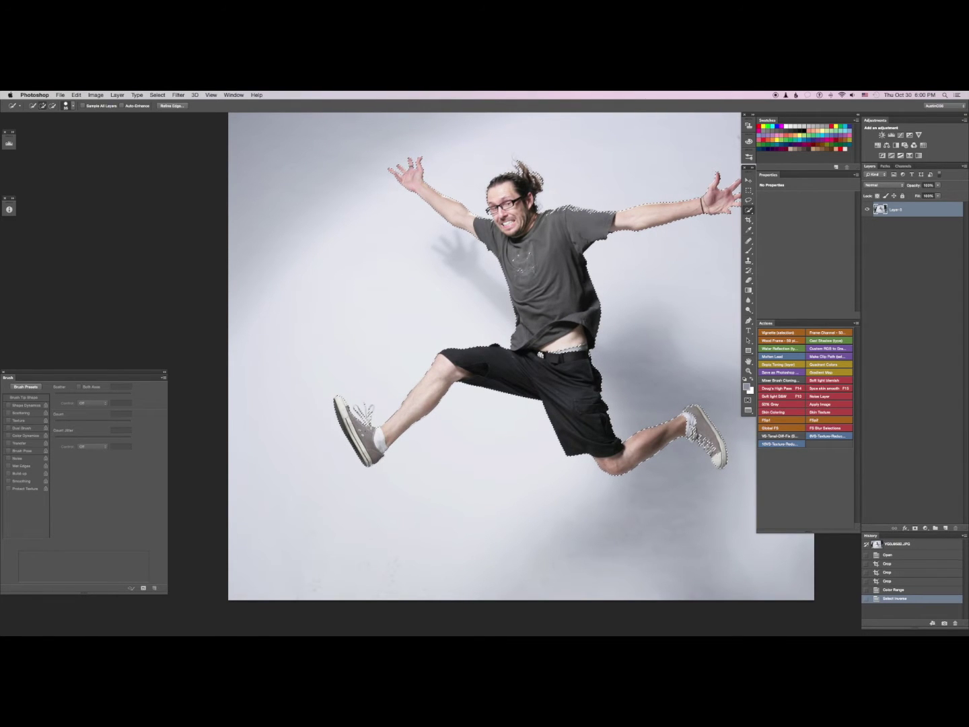
scroll(483, 386, right, 5)
click(454, 333)
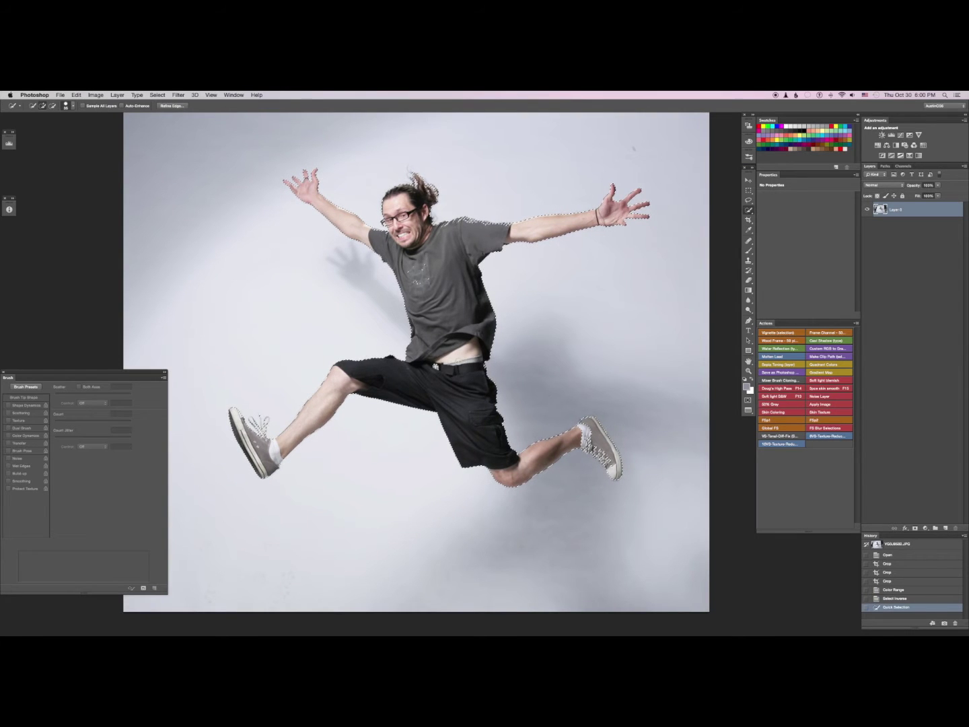
click(438, 315)
scroll(439, 316, down, 4)
scroll(437, 315, right, 2)
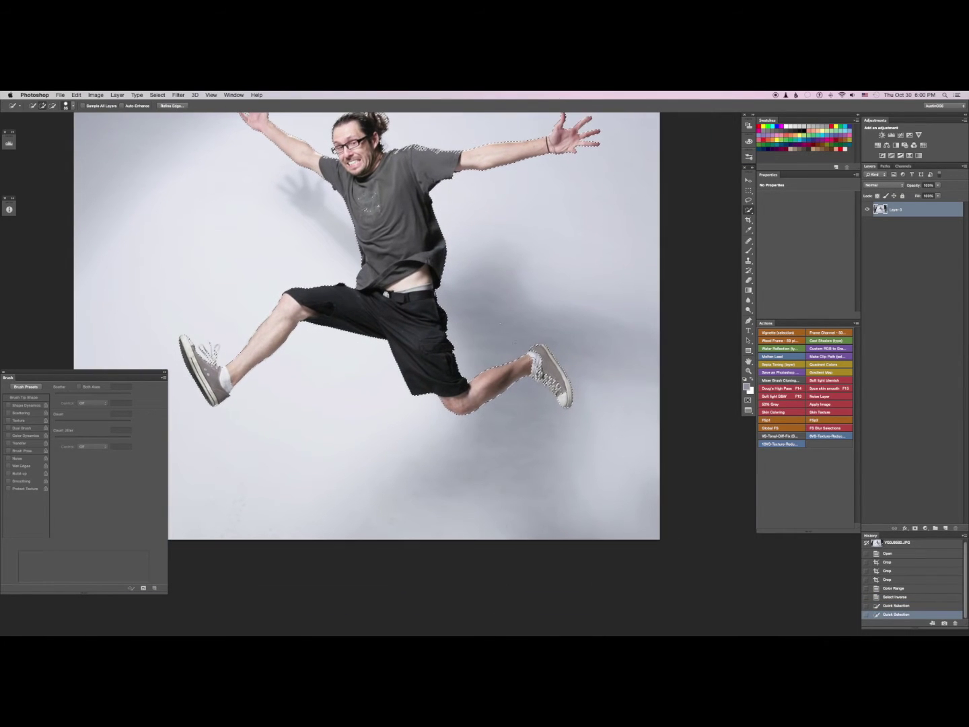
click(543, 357)
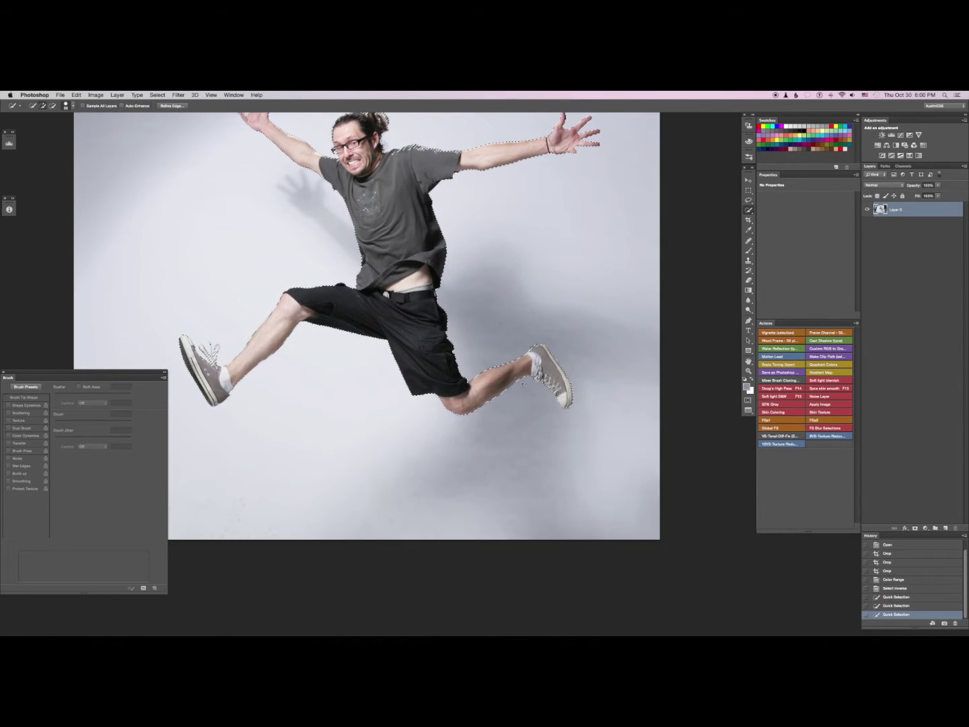
click(422, 159)
mouse_move(418, 163)
mouse_down()
mouse_move(449, 286)
mouse_move(403, 259)
mouse_move(308, 251)
mouse_up()
scroll(403, 289, down, 3)
scroll(404, 289, right, 2)
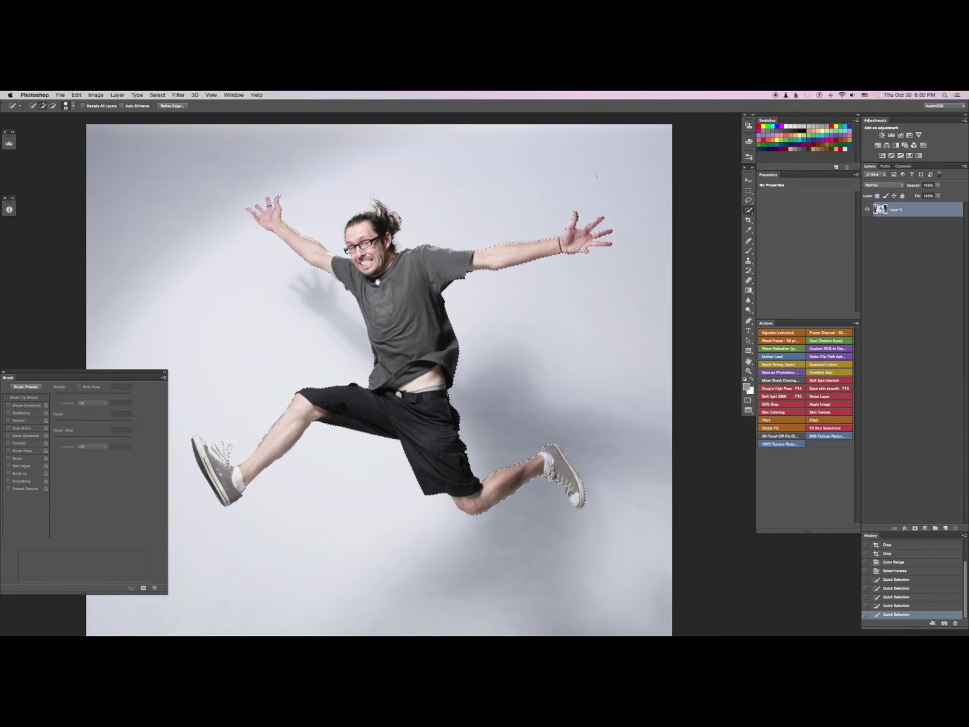
scroll(426, 300, down, 1)
scroll(426, 300, right, 1)
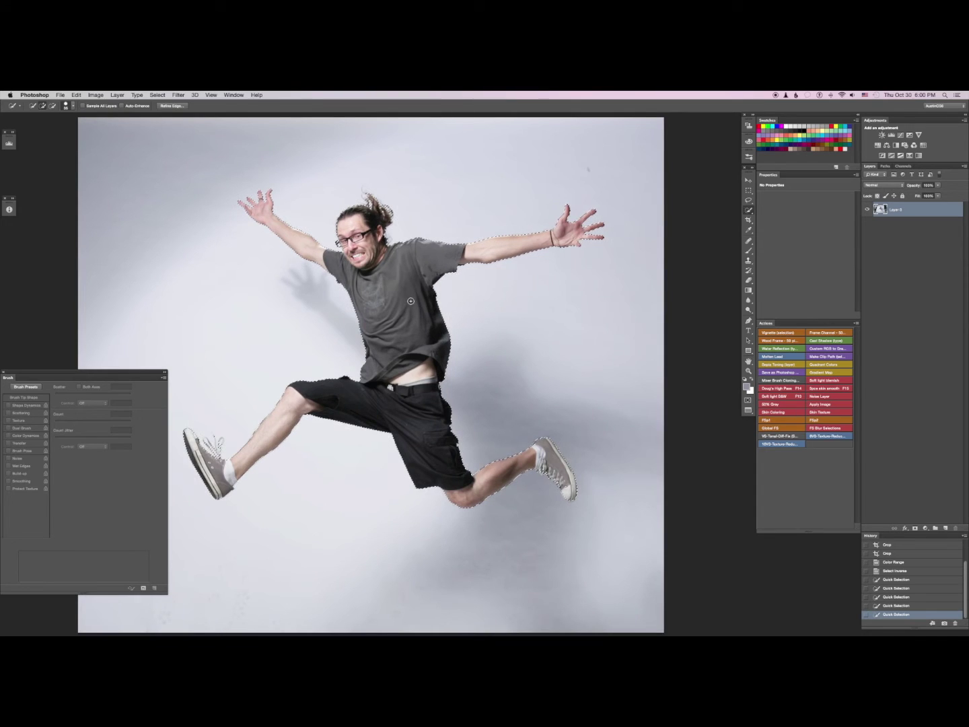
Step: Copy the selected man to a new layer and hide the original photo layer, Layer 0
key(super+j)
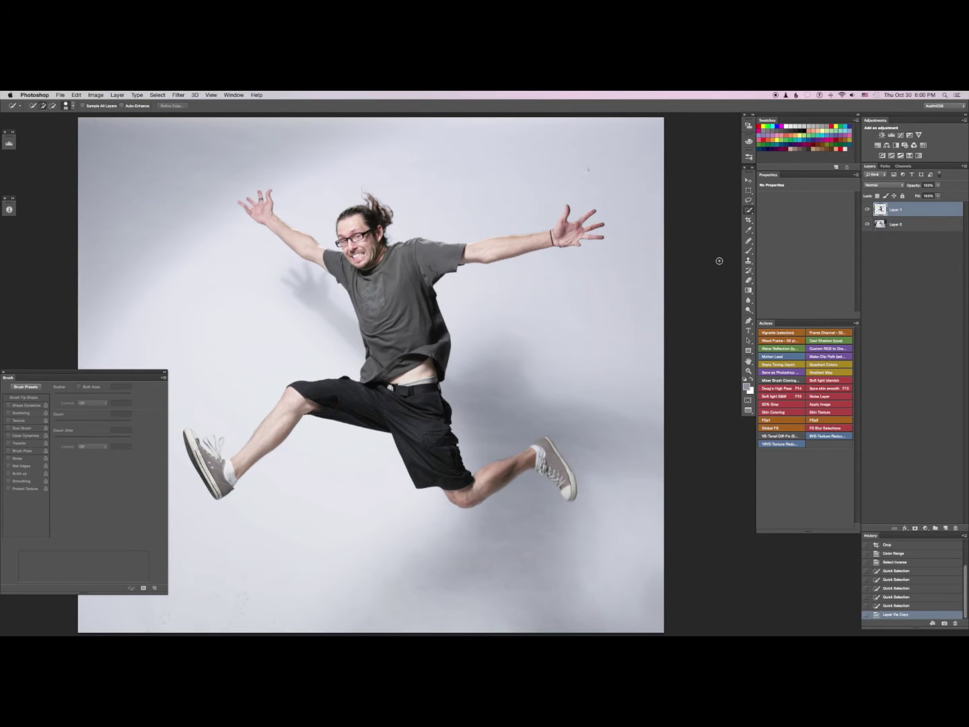
click(867, 224)
click(874, 227)
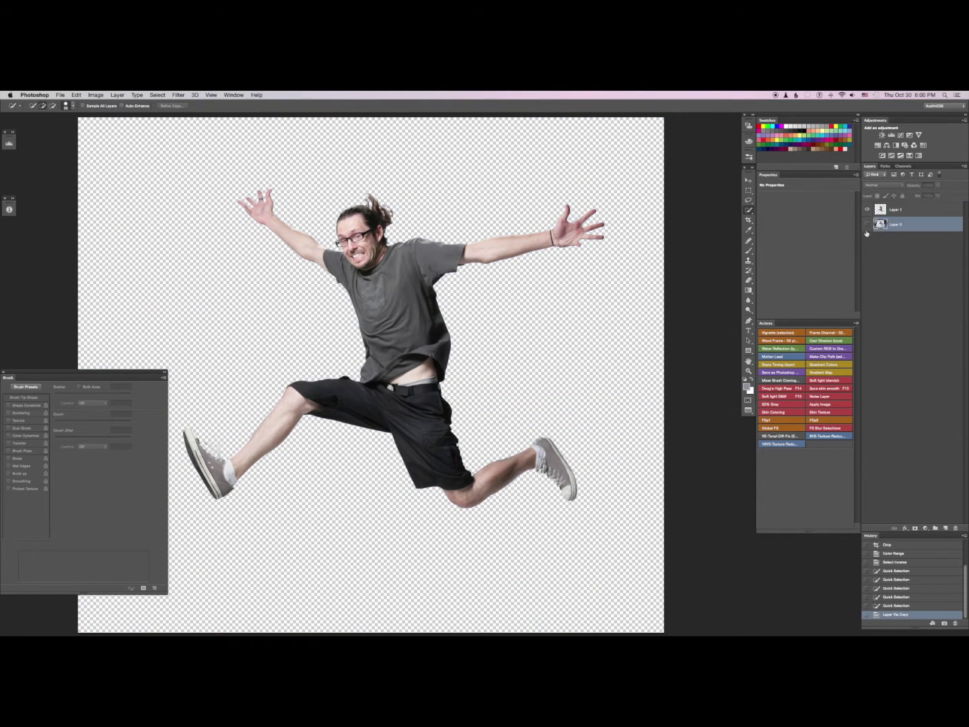
Step: Duplicate the cutout layer, Layer 1, and open the lower copy in the Liquify filter
click(918, 211)
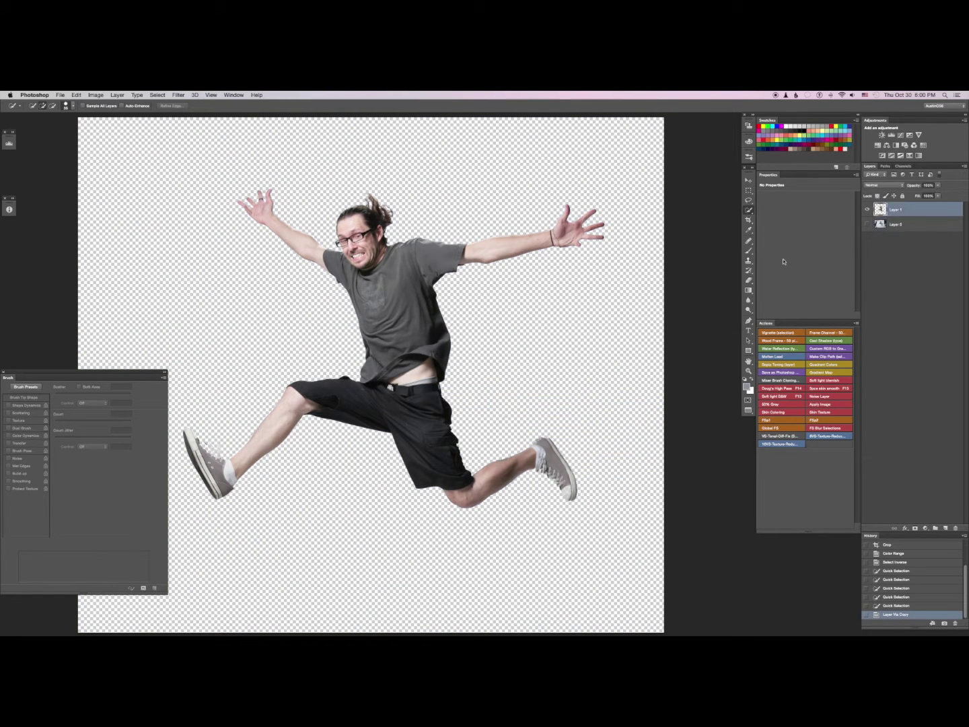
key(super+j)
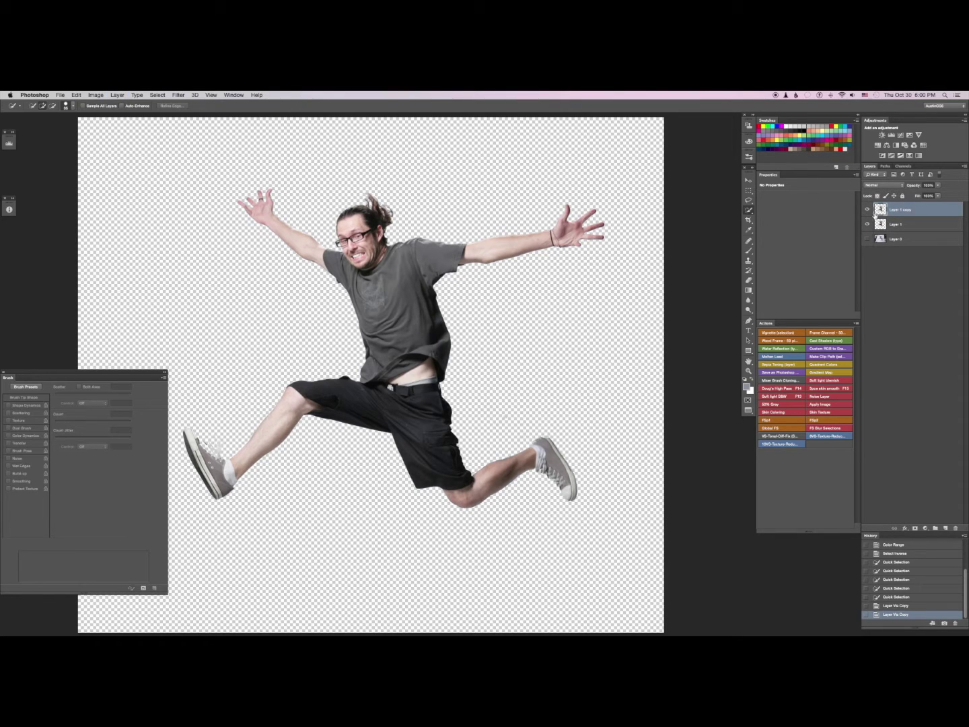
click(921, 225)
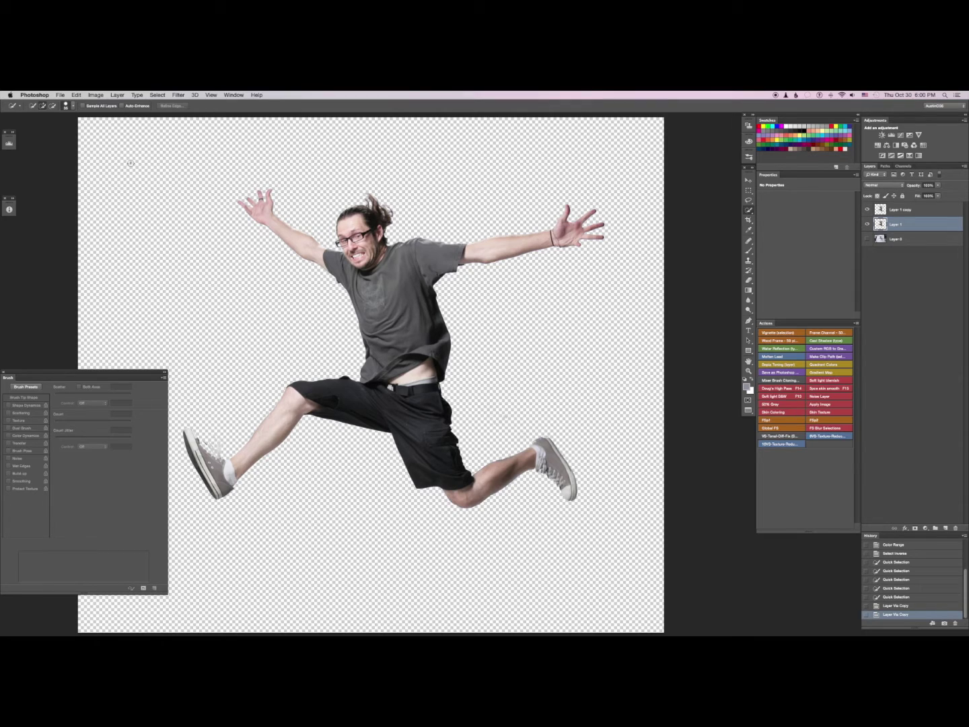
click(179, 94)
click(206, 156)
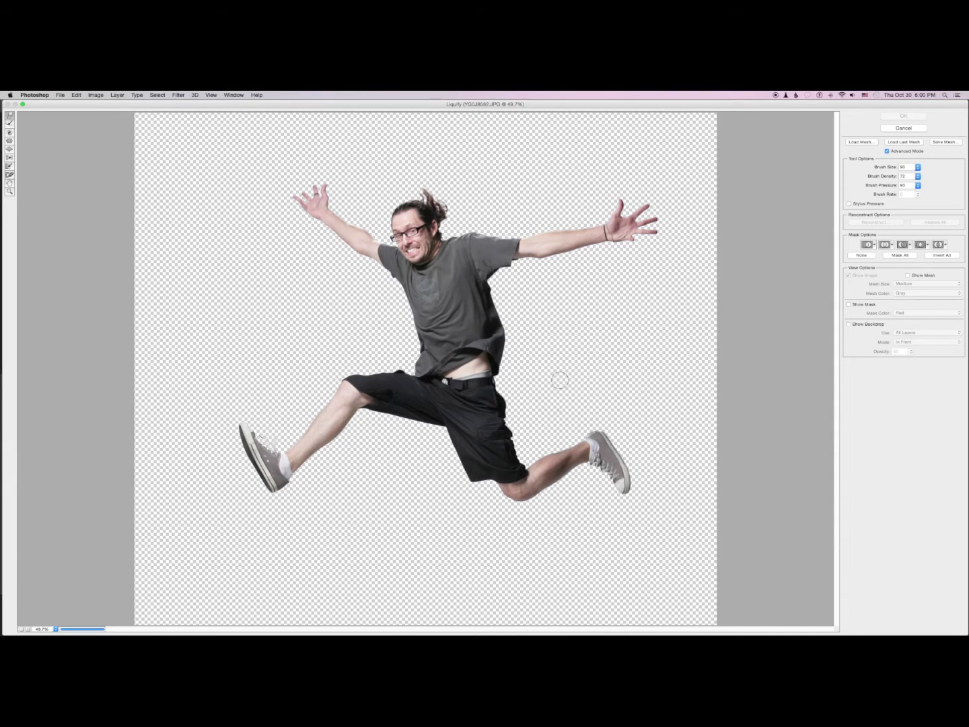
Step: Enlarge the Liquify brush to 250 and smear the back of the shirt, shorts and rear leg outward behind the man
key(bracketright)
key(bracketright)
key(bracketright)
key(bracketright)
key(bracketright)
key(bracketright)
key(bracketright)
key(bracketright)
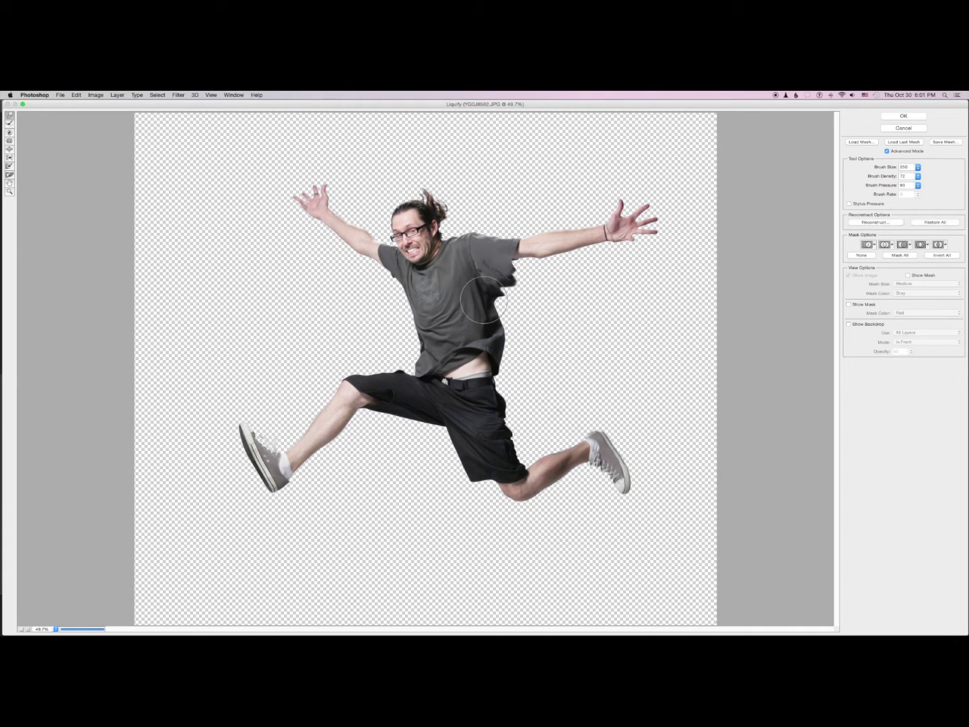
mouse_move(485, 300)
mouse_down()
mouse_move(535, 306)
mouse_move(550, 326)
mouse_move(501, 369)
mouse_move(505, 385)
mouse_move(570, 405)
mouse_move(515, 441)
mouse_move(513, 458)
mouse_move(641, 403)
mouse_move(524, 426)
mouse_move(617, 381)
mouse_move(519, 420)
mouse_move(550, 387)
mouse_move(604, 363)
mouse_move(509, 384)
mouse_move(520, 371)
mouse_move(607, 338)
mouse_move(516, 371)
mouse_move(566, 373)
mouse_move(562, 337)
mouse_move(590, 336)
mouse_move(519, 336)
mouse_move(591, 322)
mouse_move(541, 331)
mouse_move(513, 300)
mouse_move(592, 275)
mouse_move(508, 273)
mouse_move(629, 258)
mouse_move(631, 268)
mouse_move(580, 291)
mouse_move(639, 294)
mouse_move(597, 296)
mouse_move(624, 298)
mouse_move(591, 327)
mouse_move(639, 333)
mouse_move(605, 367)
mouse_move(619, 387)
mouse_move(616, 415)
mouse_move(590, 442)
mouse_move(642, 447)
mouse_move(628, 457)
mouse_move(633, 482)
mouse_move(670, 397)
mouse_up()
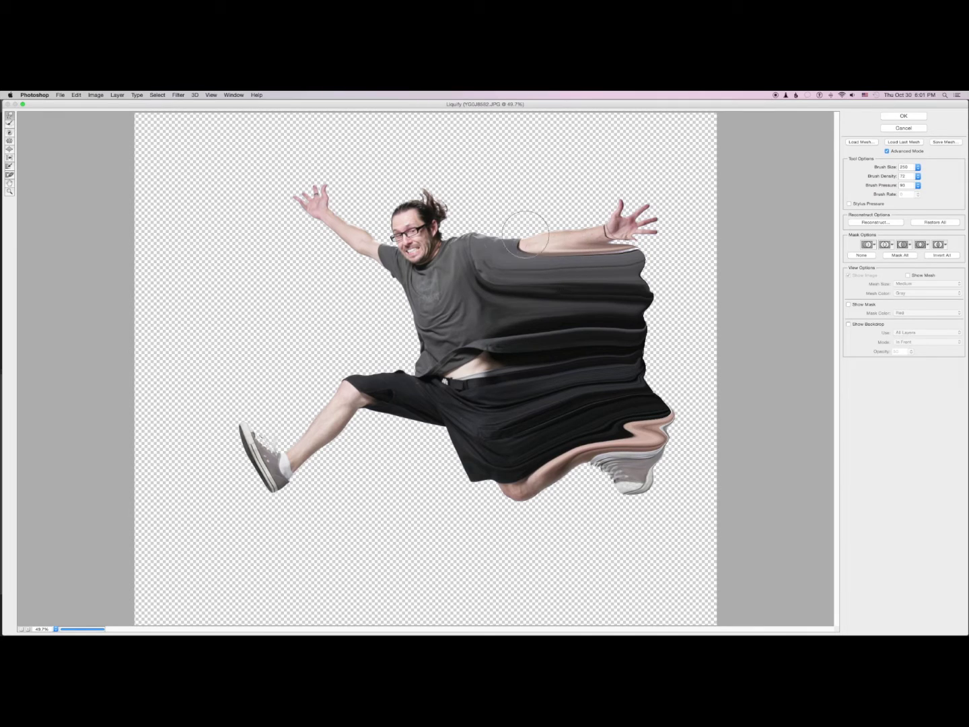
Step: Smear the shoulder and outstretched rear arm upward and outward, and apply the Liquify distortion
mouse_move(498, 233)
mouse_down()
mouse_move(536, 228)
mouse_move(569, 194)
mouse_move(567, 229)
mouse_move(654, 178)
mouse_move(629, 212)
mouse_move(664, 194)
mouse_move(667, 221)
mouse_move(652, 242)
mouse_move(583, 245)
mouse_move(668, 249)
mouse_move(619, 252)
mouse_move(644, 286)
mouse_move(621, 327)
mouse_move(666, 374)
mouse_move(629, 394)
mouse_up()
drag(482, 237, 510, 208)
drag(496, 330, 501, 314)
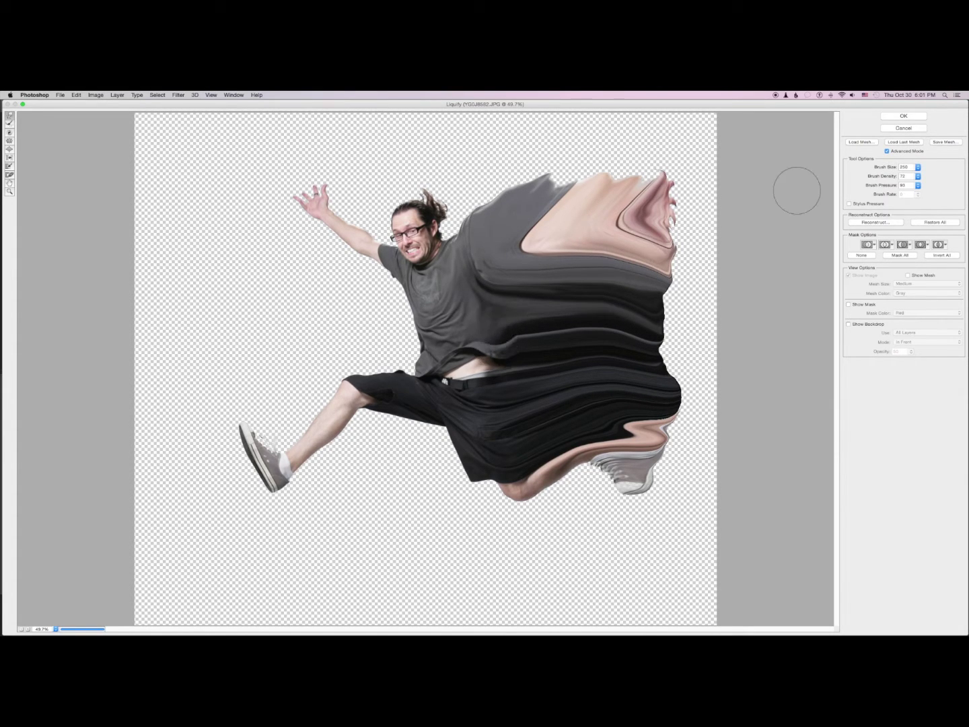
click(887, 128)
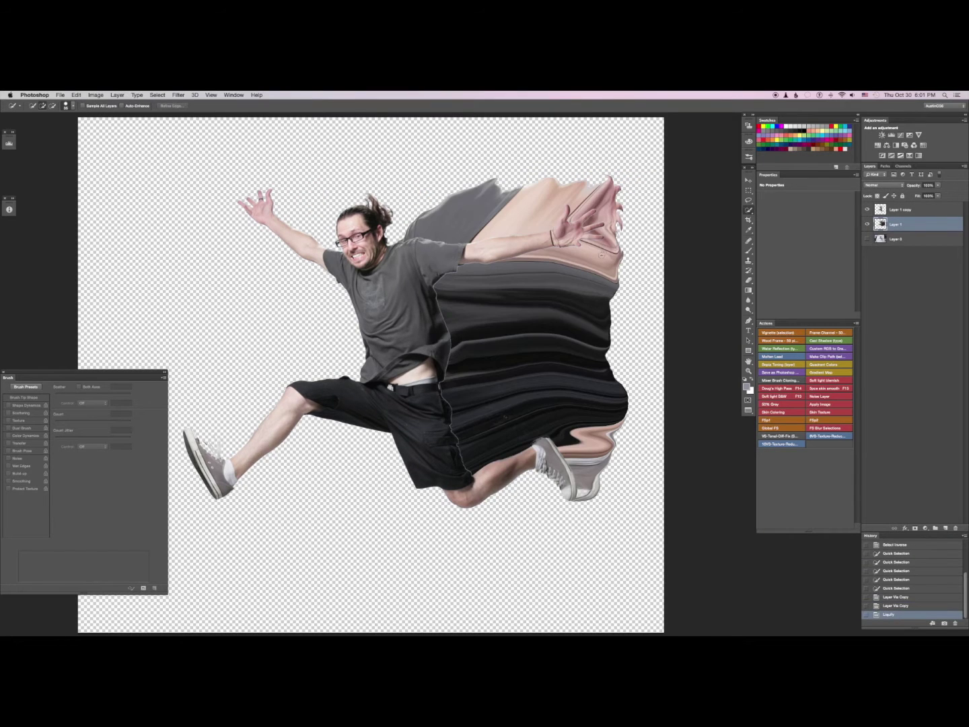
Step: Hide the smeared Layer 1 behind a black layer mask, keeping the clean Layer 1 copy visible above it
click(868, 210)
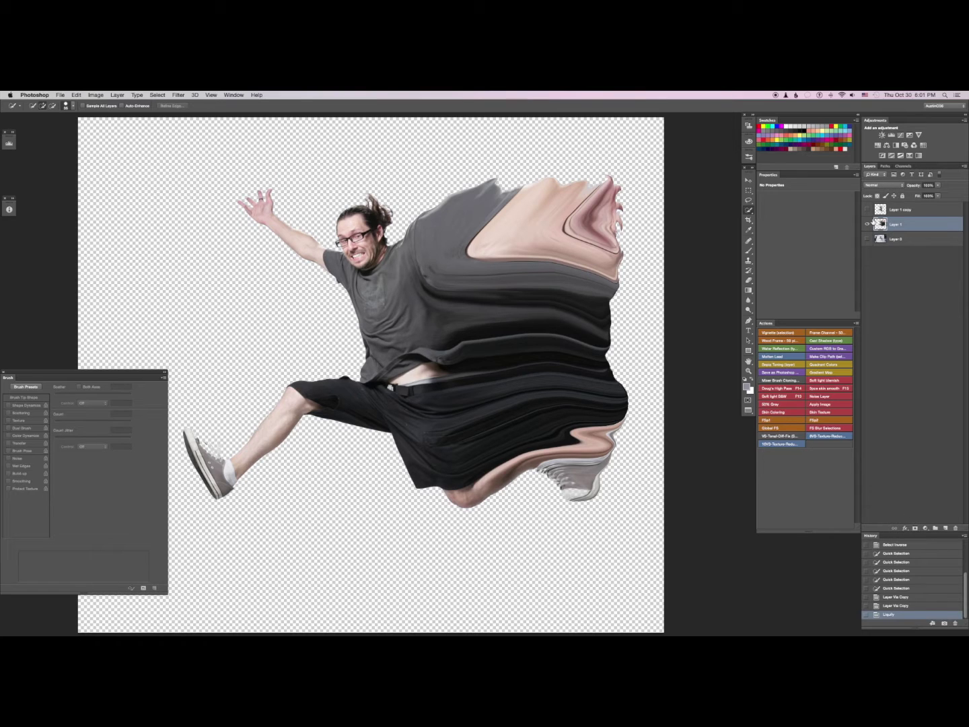
alt+click(915, 527)
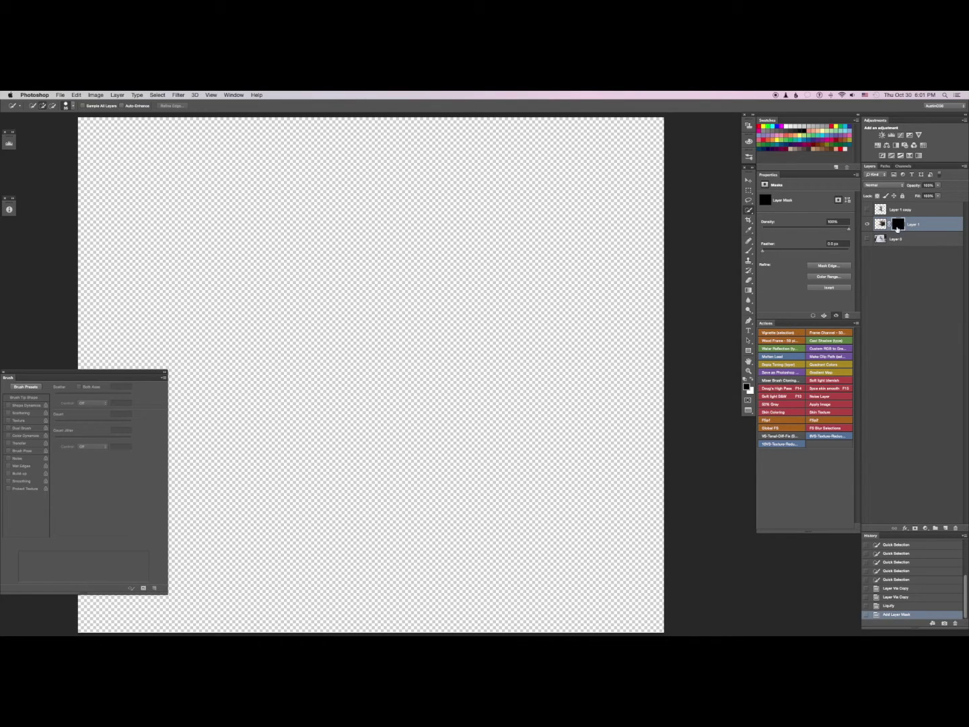
click(868, 209)
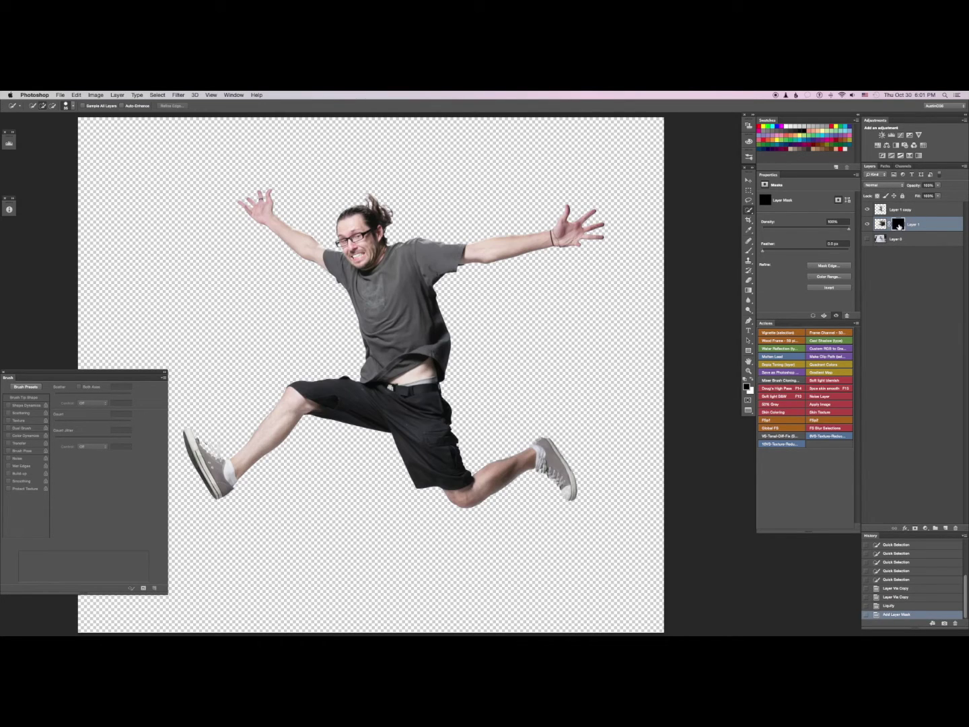
Step: Choose a fine 2500 px particle splatter tip for the Brush tool and reduce its size
key(b)
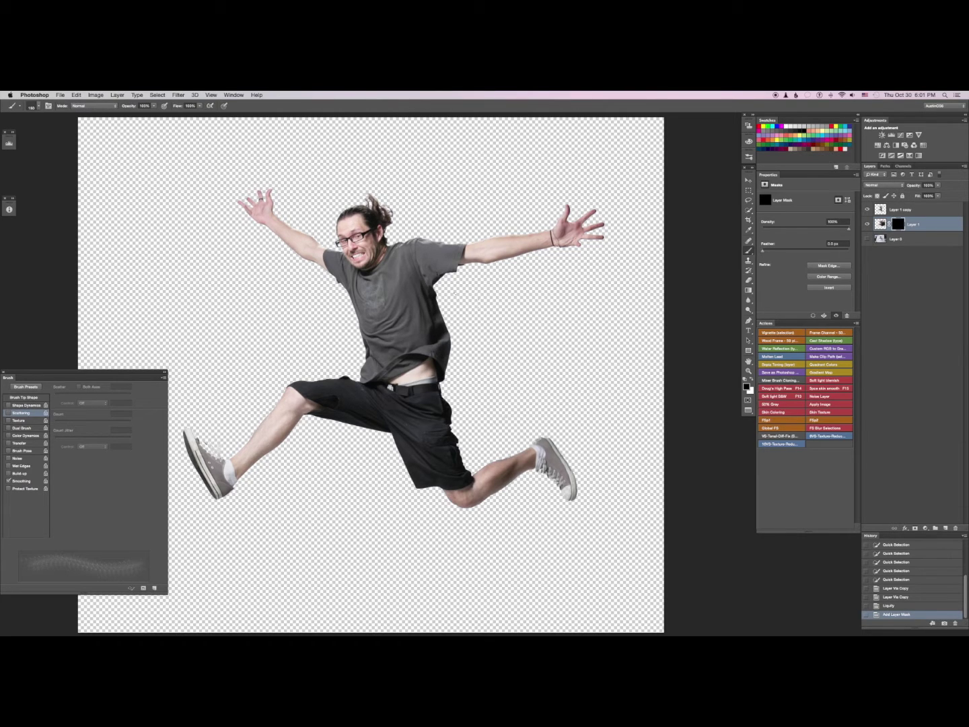
right_click(548, 399)
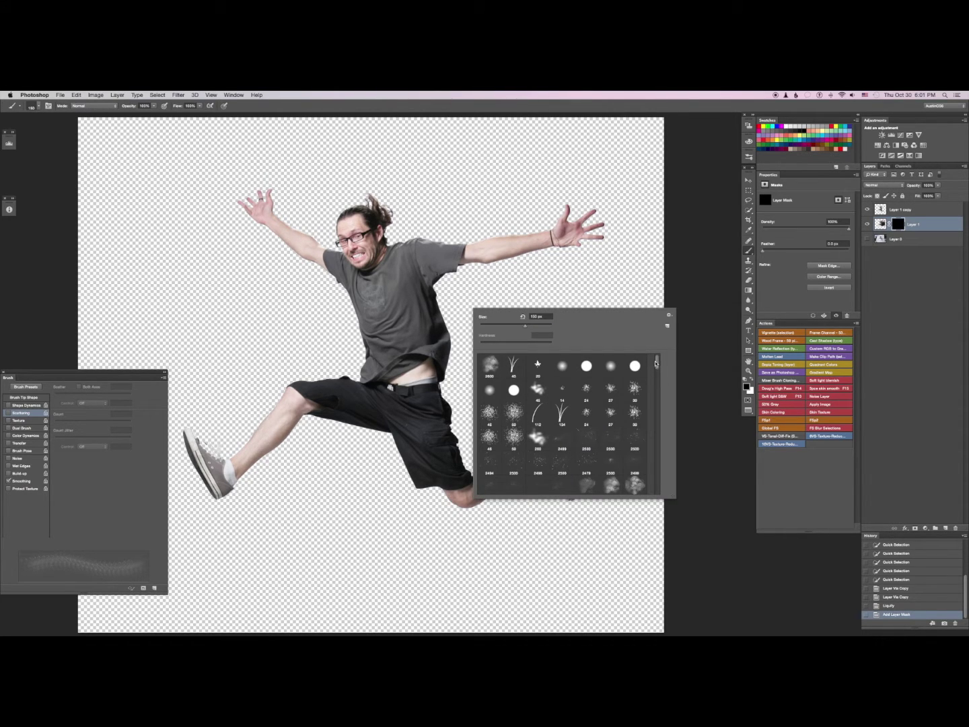
drag(657, 363, 657, 369)
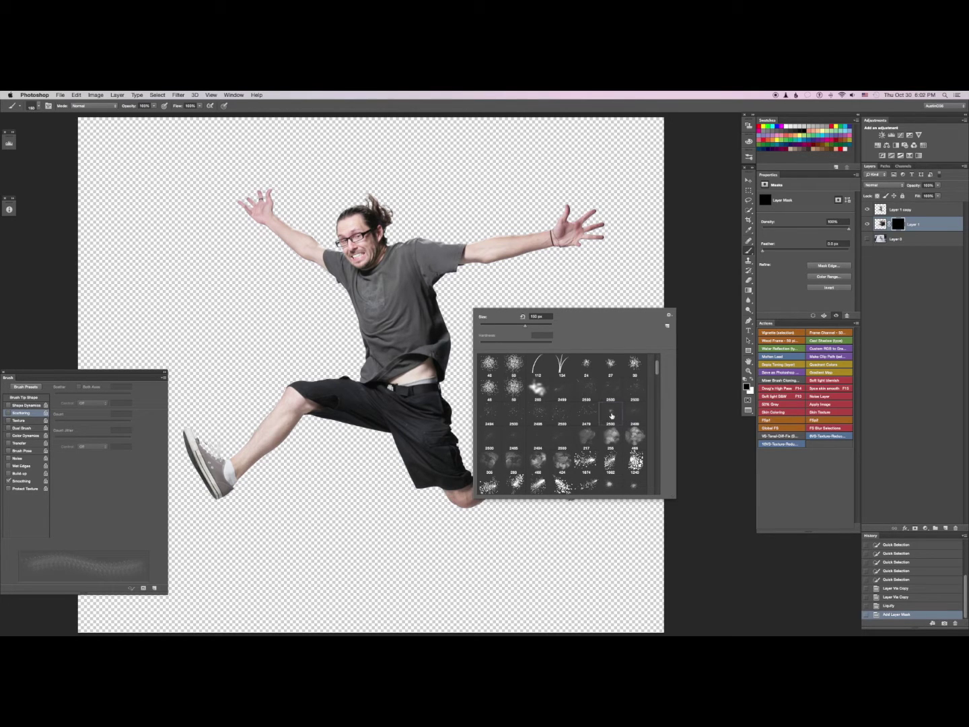
click(611, 412)
key(Return)
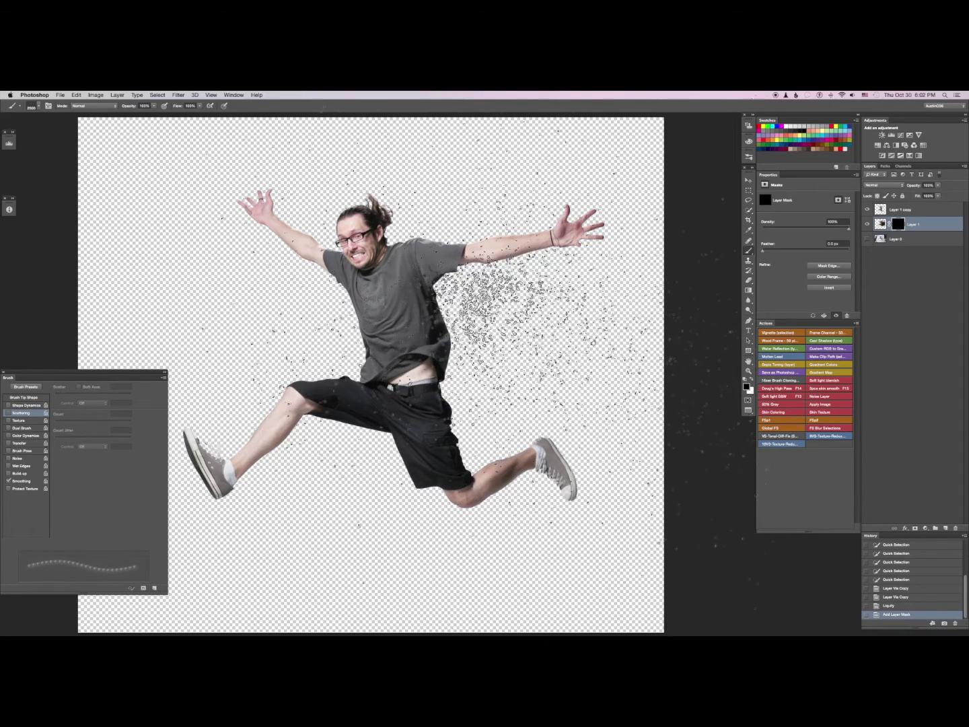
key([)
key([)
key([)
key([)
key([)
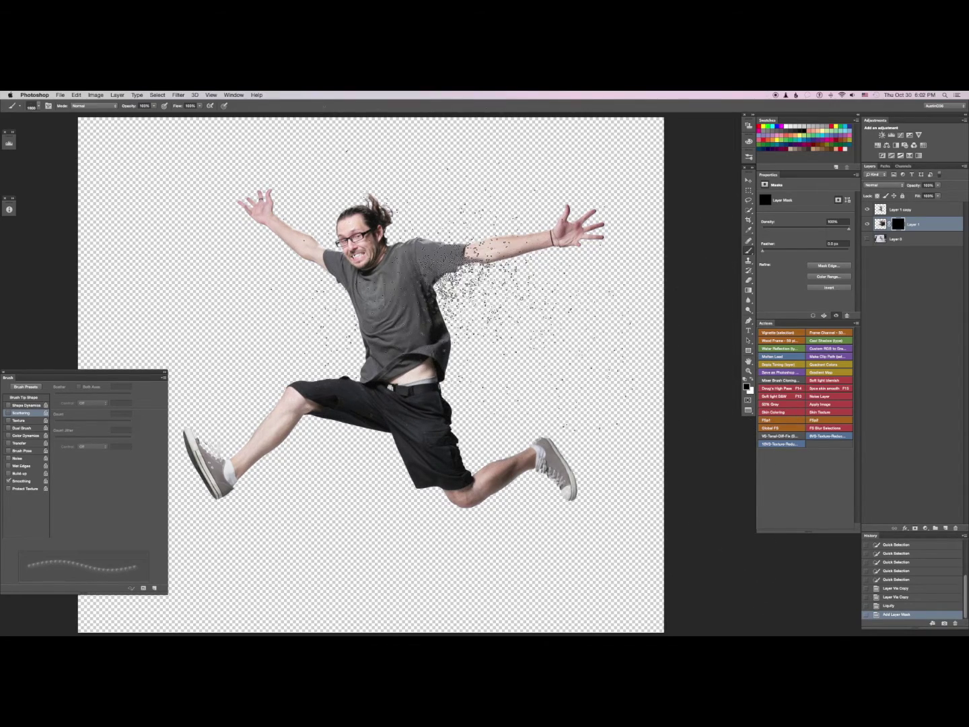
scroll(464, 296, left, 1)
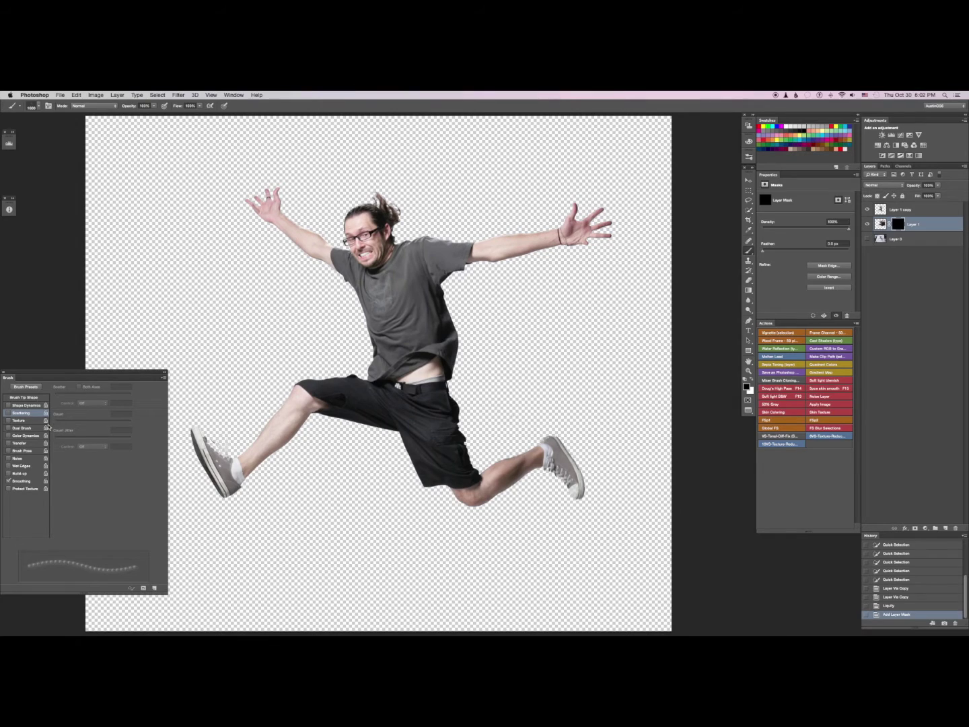
Step: Enable Shape Dynamics and Scattering for the splatter brush, adjusting angle and roundness jitter and setting Scatter to 75%
click(14, 406)
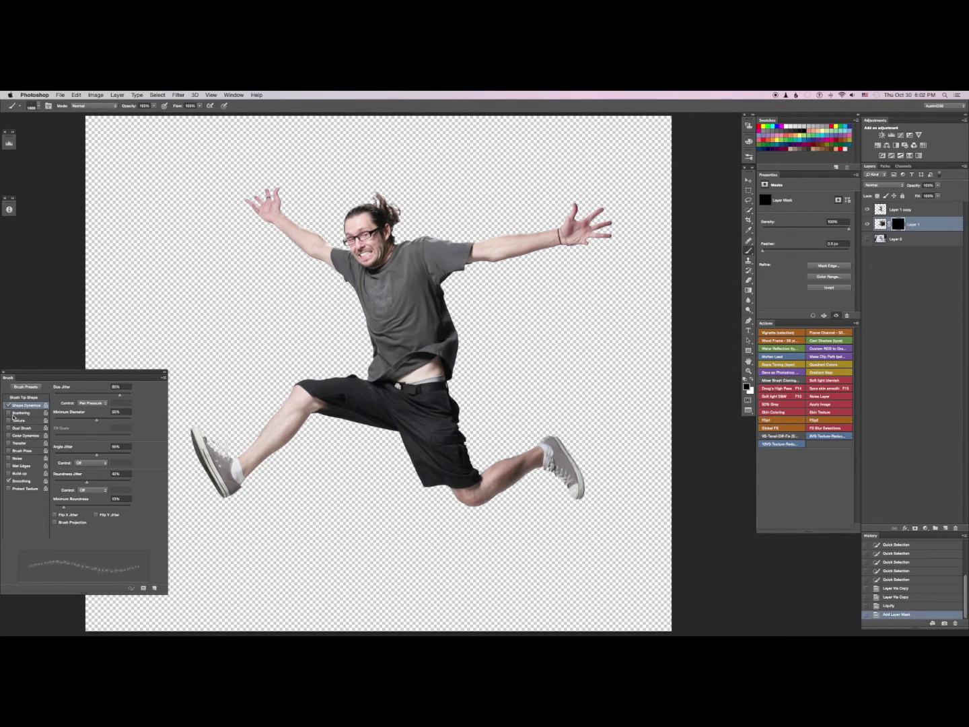
click(14, 414)
click(20, 406)
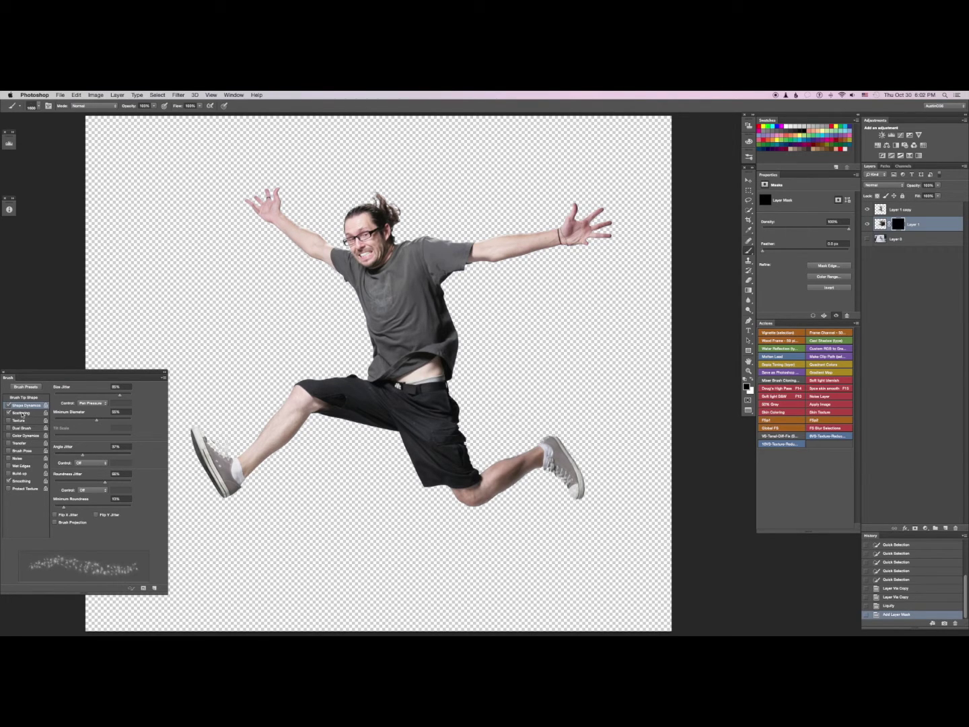
click(21, 413)
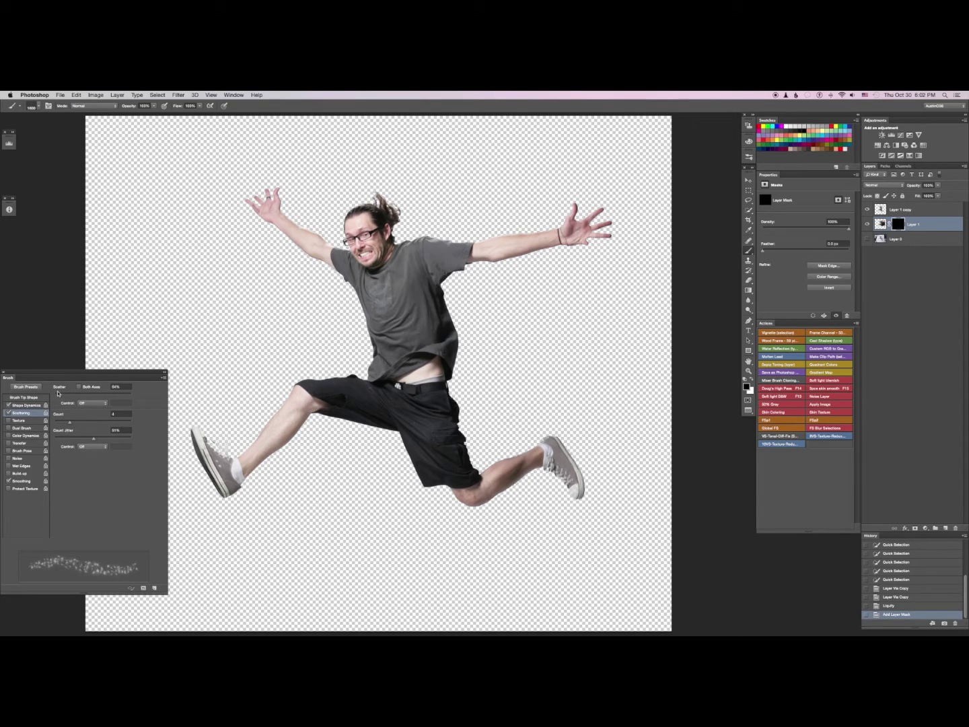
drag(57, 388, 60, 415)
Step: Paint white specks on Layer 1's mask below the outstretched arm, behind the back and above the rear shoe
drag(432, 325, 401, 332)
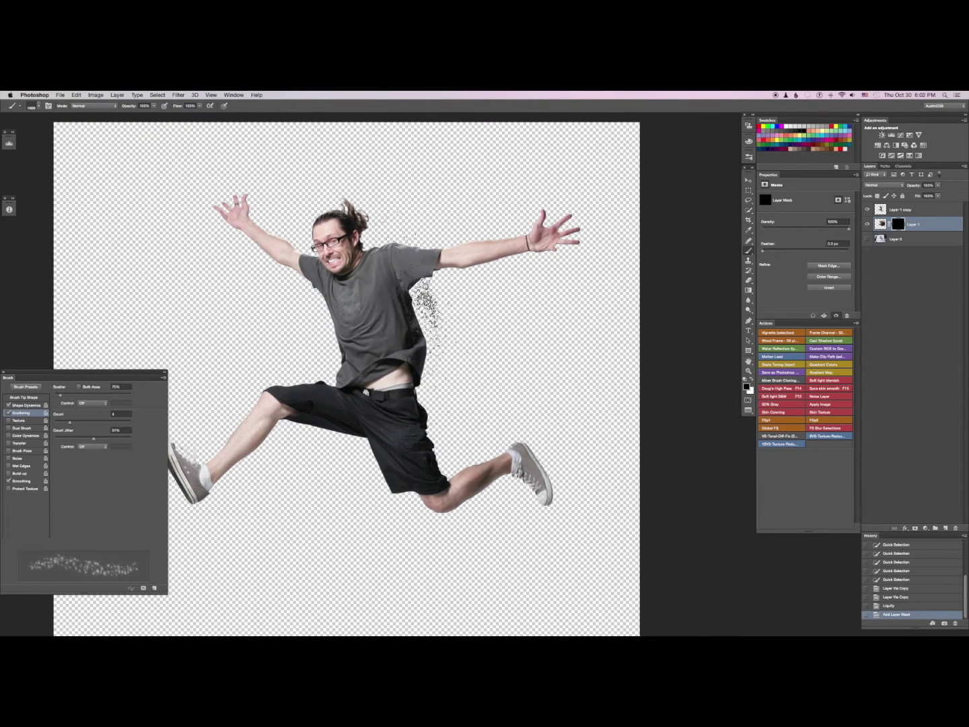
key(bracketright)
key(x)
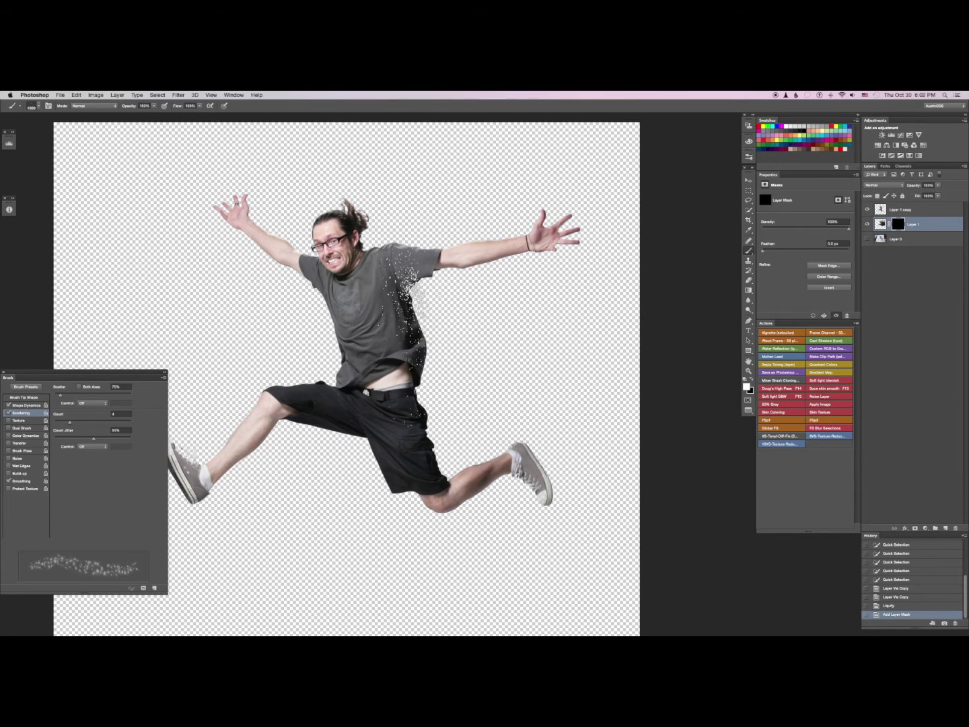
click(419, 296)
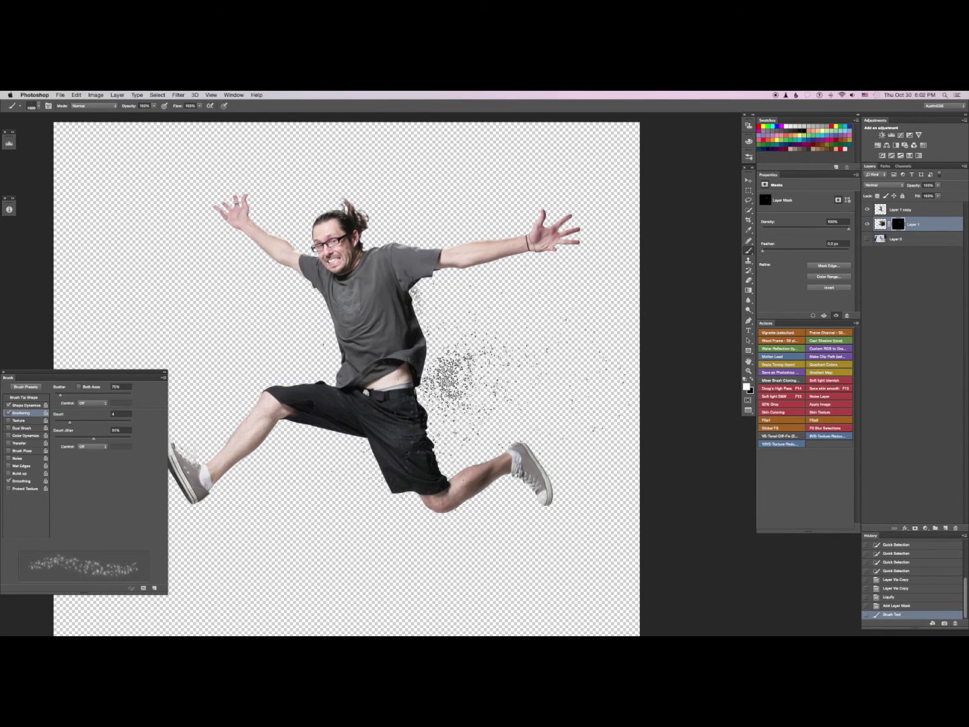
click(479, 305)
click(497, 298)
click(466, 385)
click(506, 412)
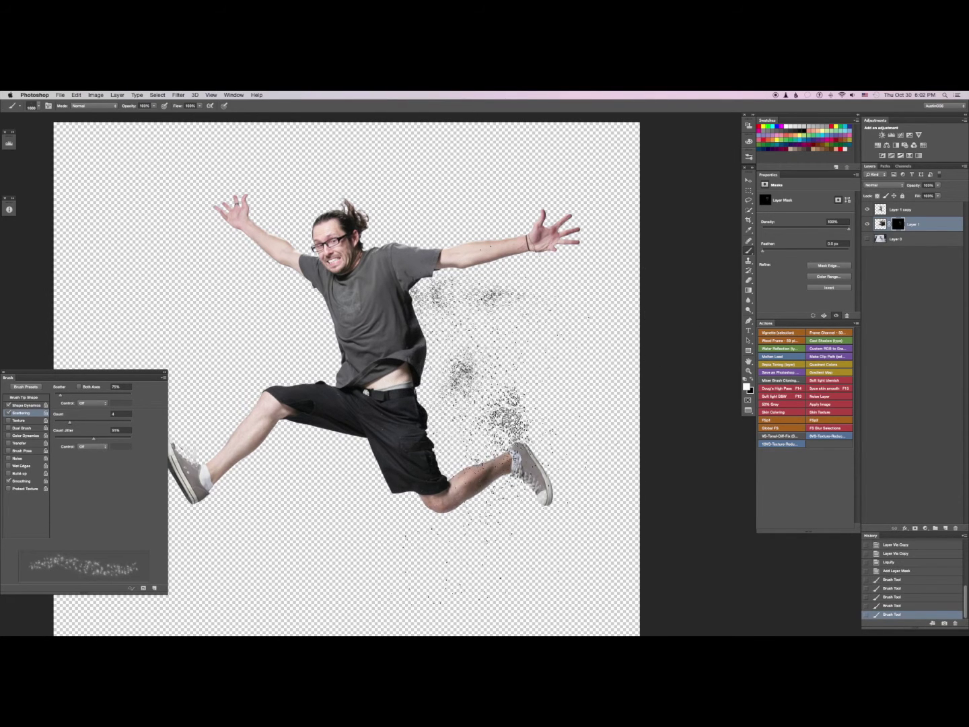
click(508, 403)
Step: Enlarge the splatter brush and stamp more white specks on the mask around the rear thigh and below the rear leg
mouse_move(505, 407)
mouse_down()
mouse_move(440, 339)
mouse_move(422, 298)
mouse_up()
key(bracketright)
key(bracketright)
key(bracketright)
key(bracketright)
key(bracketright)
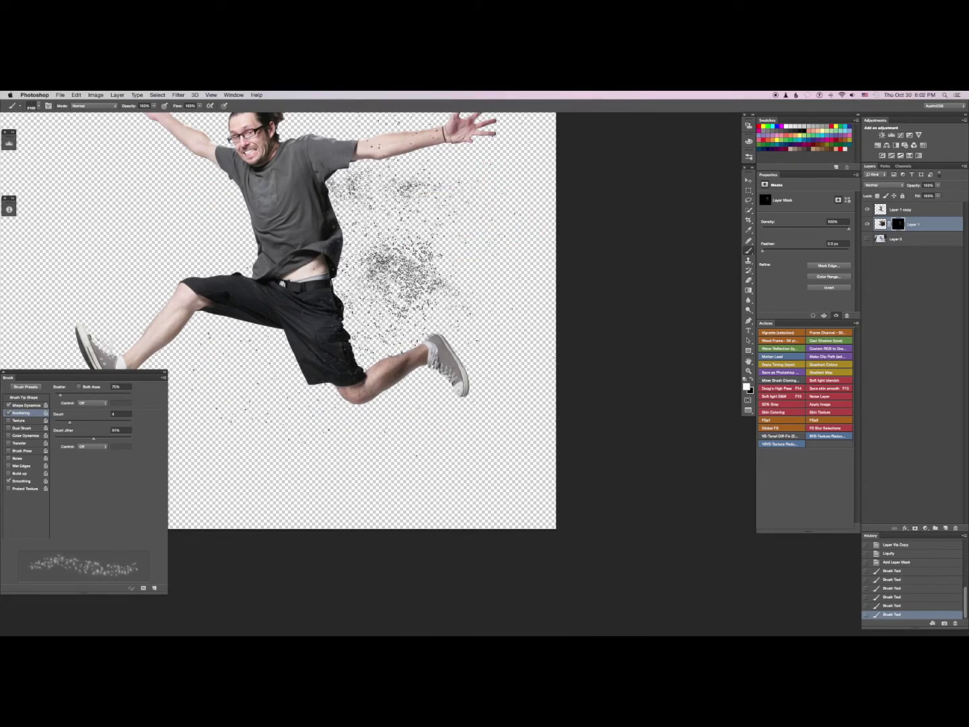
key(bracketright)
key(bracketright)
key(bracketright)
key(bracketright)
click(408, 342)
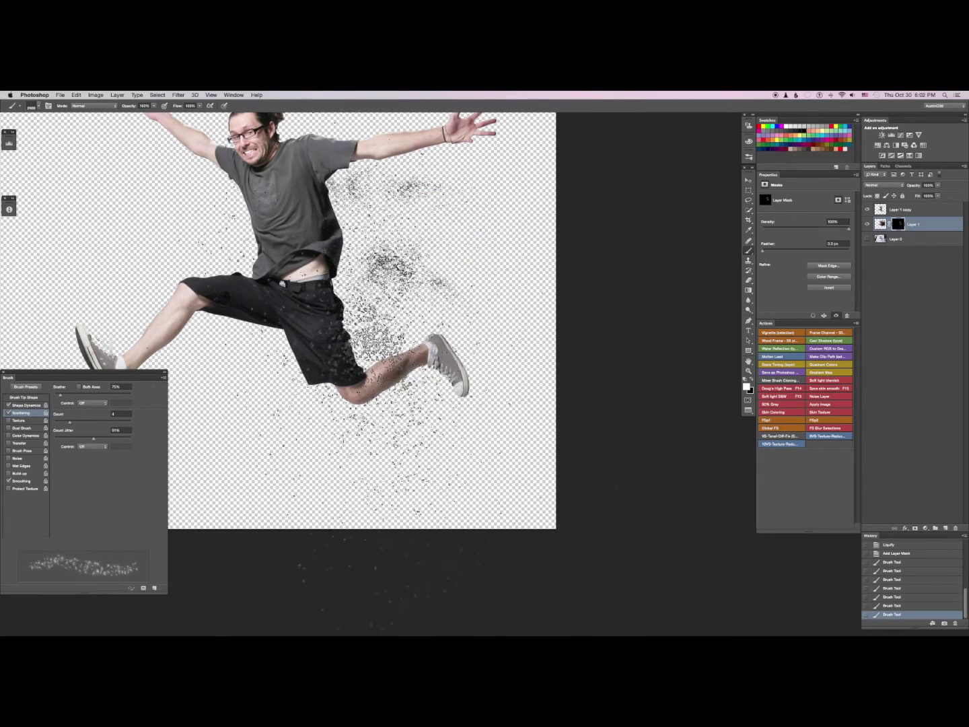
click(404, 434)
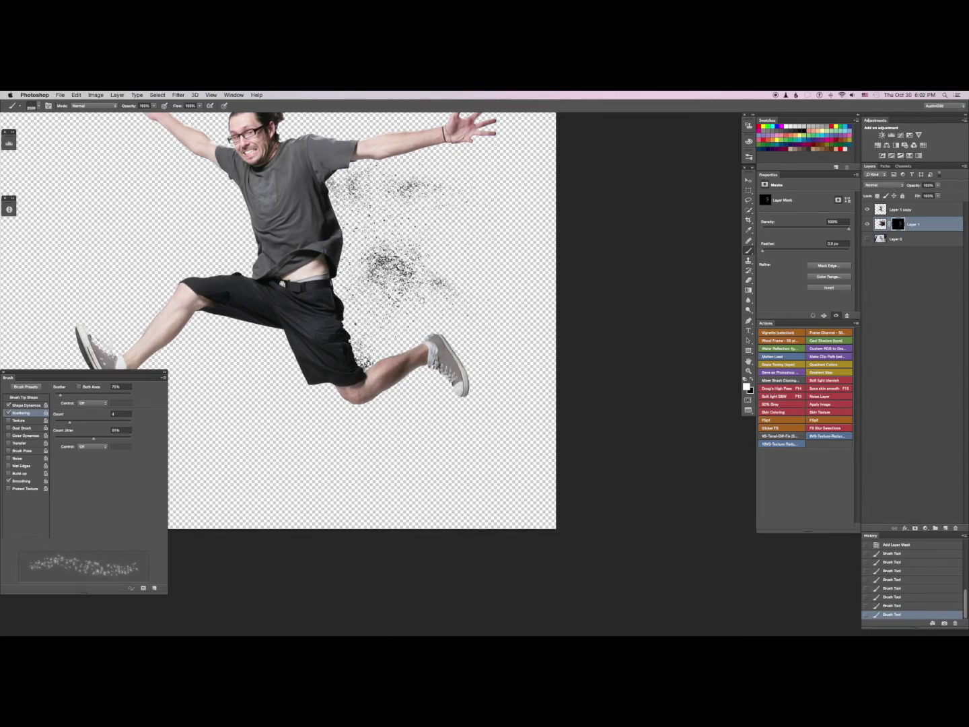
drag(404, 323, 406, 414)
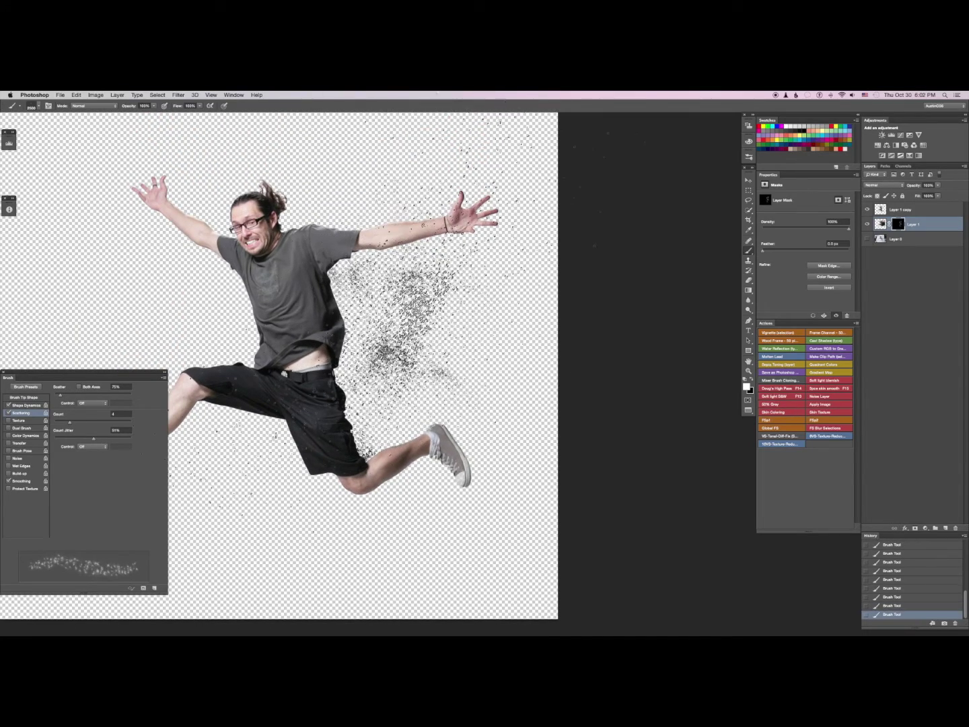
Step: Reveal more particles on the mask above and below the outstretched arm, around the hand and above the rear shoe
scroll(357, 364, up, 3)
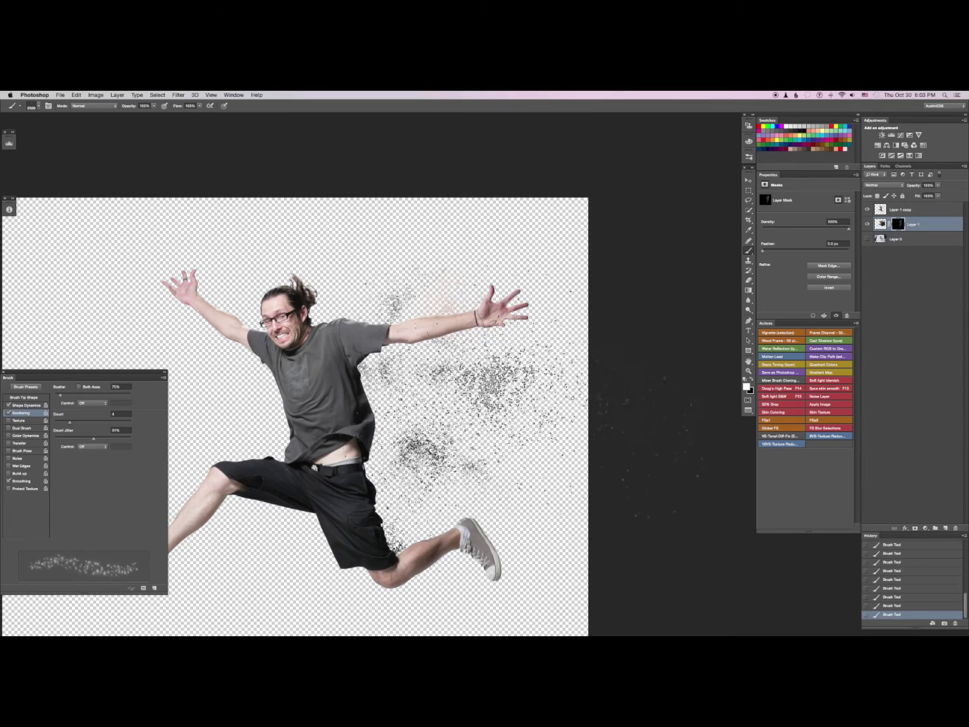
scroll(417, 484, down, 3)
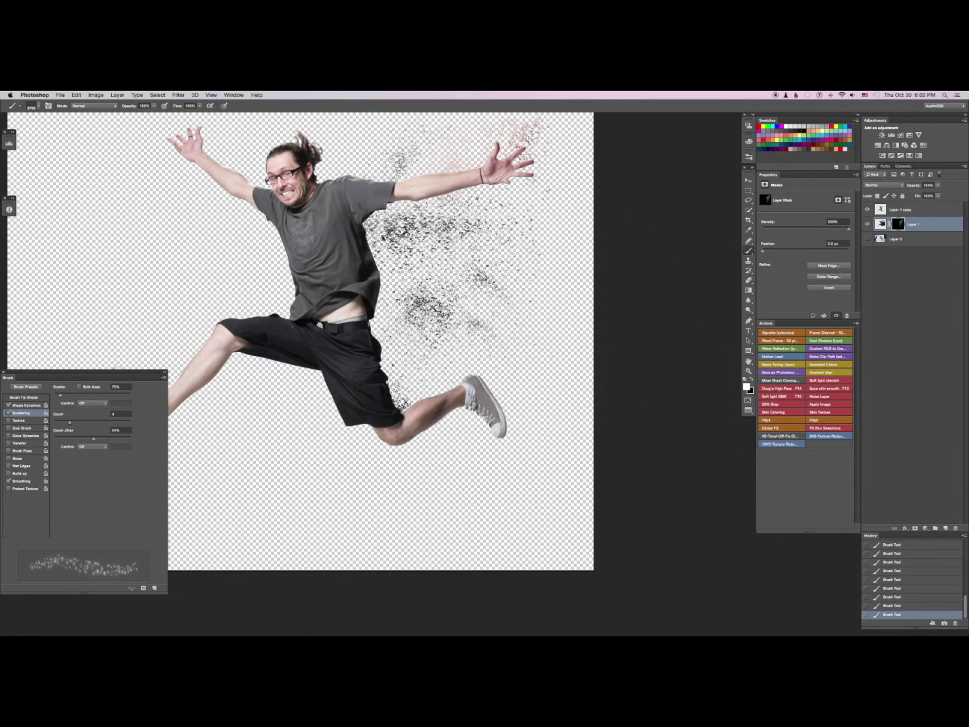
scroll(296, 317, down, 2)
scroll(296, 317, right, 2)
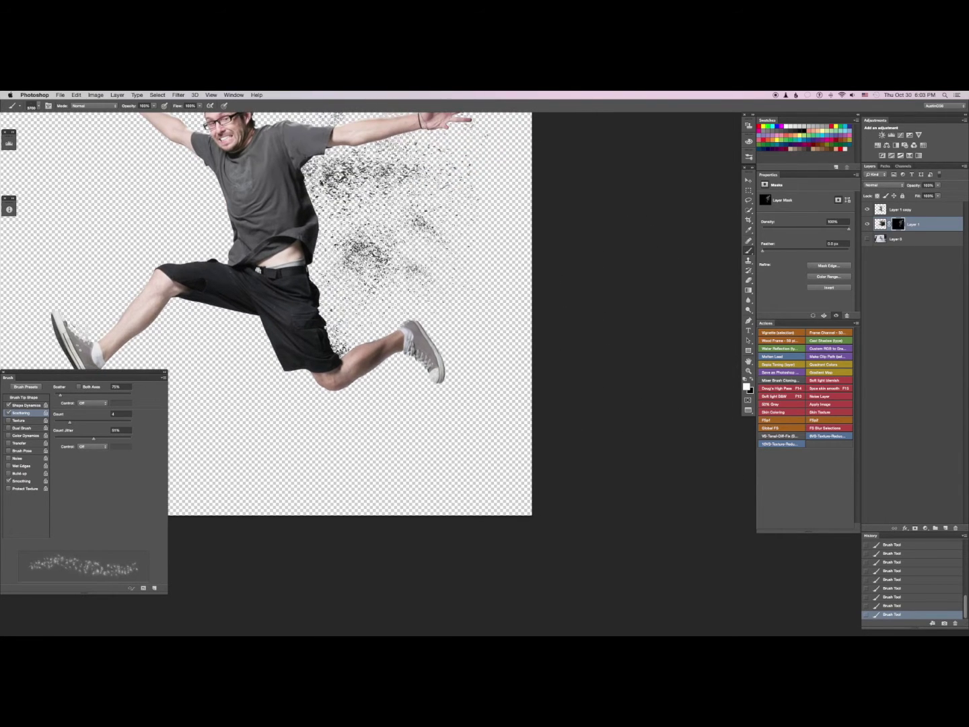
key(super+0)
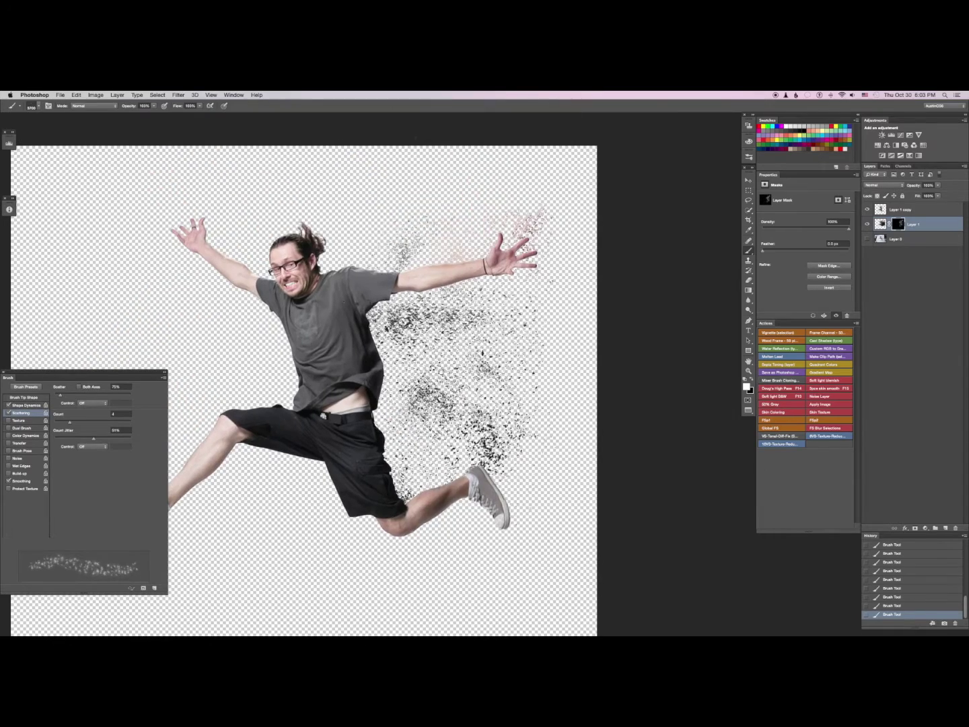
Step: Switch to a splatter brush with larger shard-like fragments and reduce its size
right_click(428, 247)
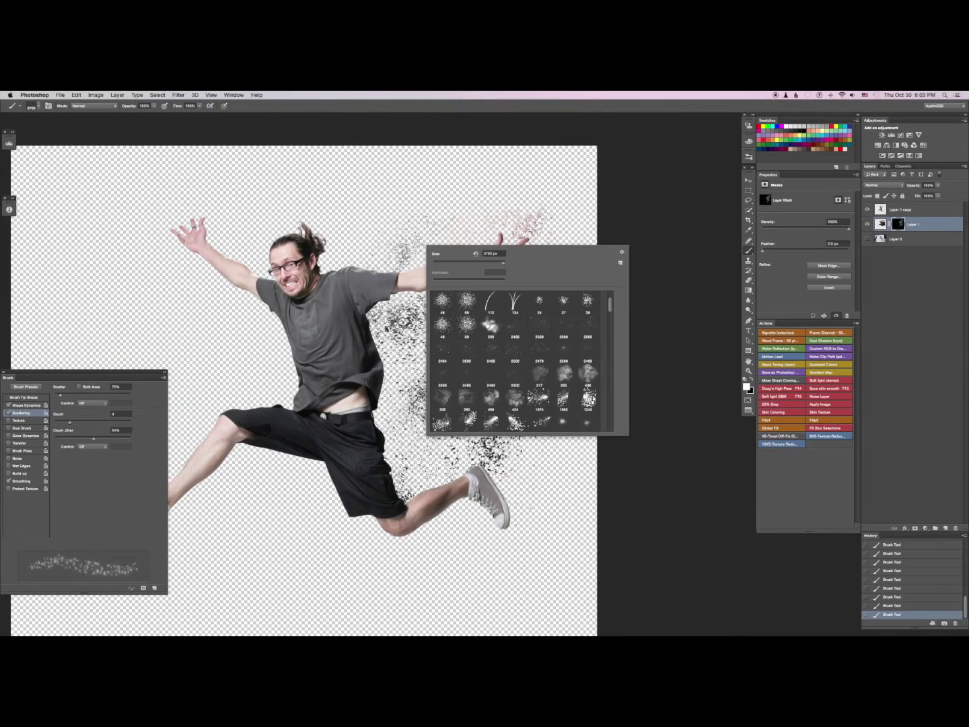
double_click(480, 366)
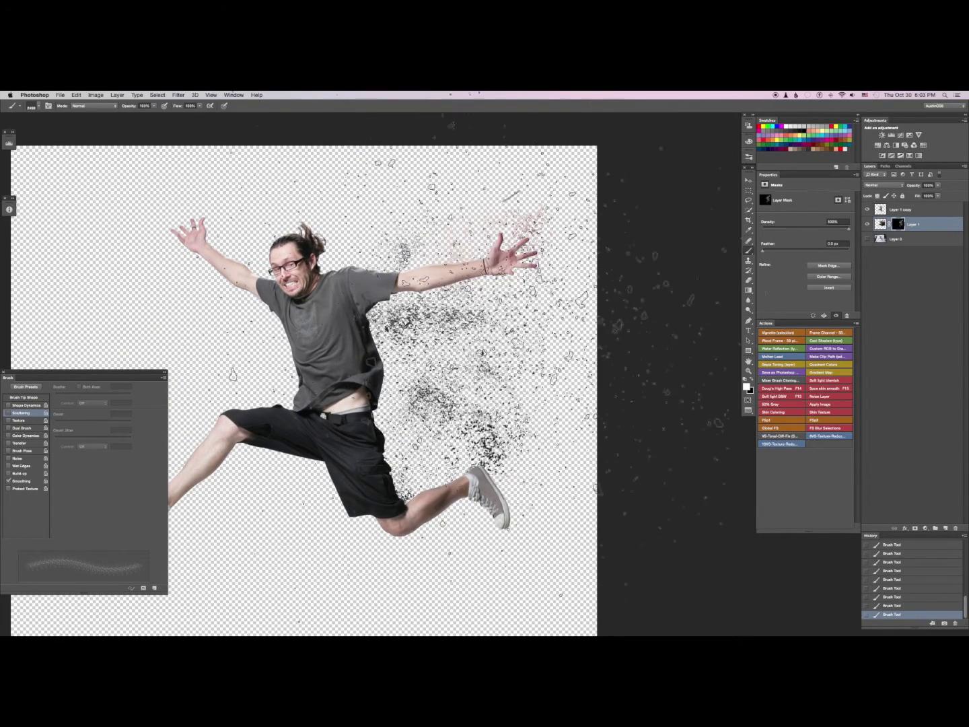
key(bracketleft)
key(bracketleft)
key(bracketleft)
key(bracketleft)
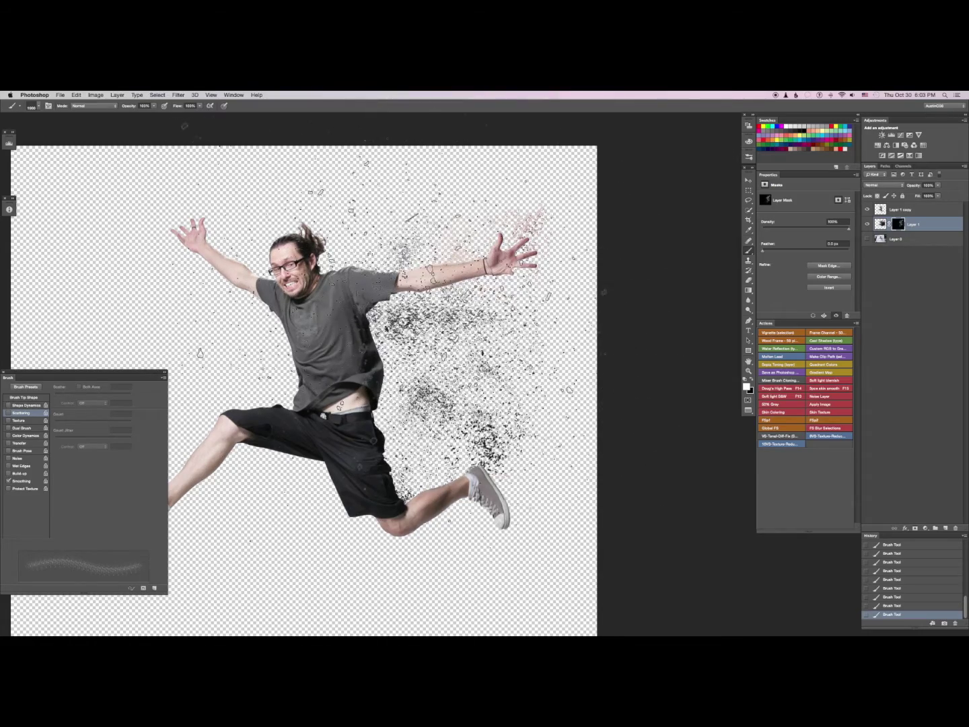
Step: Stamp larger white fragments on Layer 1's mask below the outstretched arm, behind the back and above the rear leg
click(399, 322)
scroll(371, 431, down, 5)
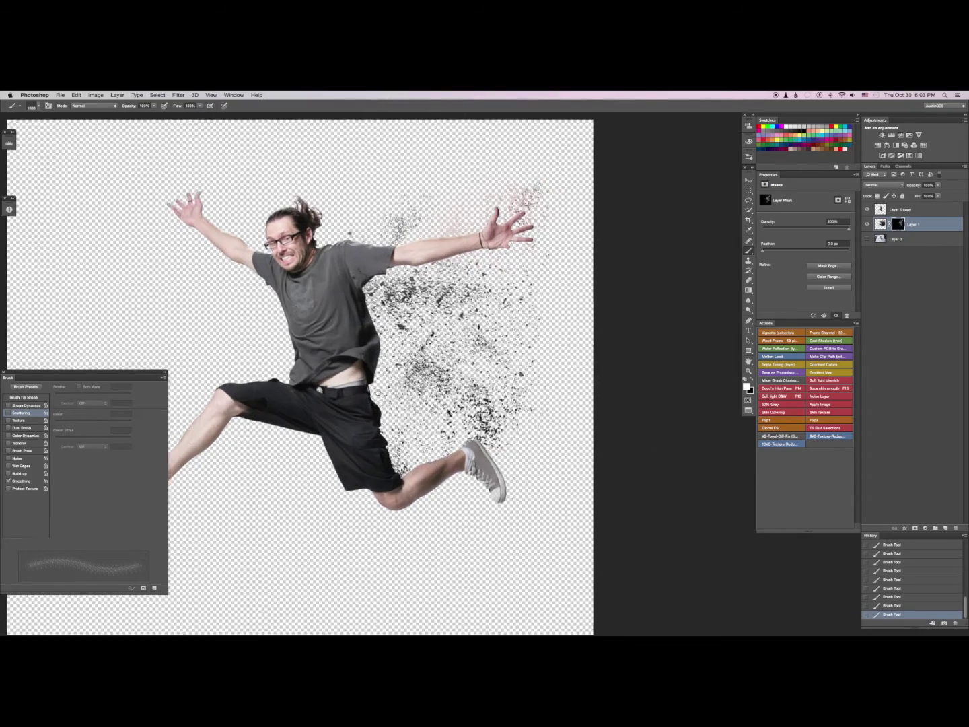
drag(391, 319, 355, 506)
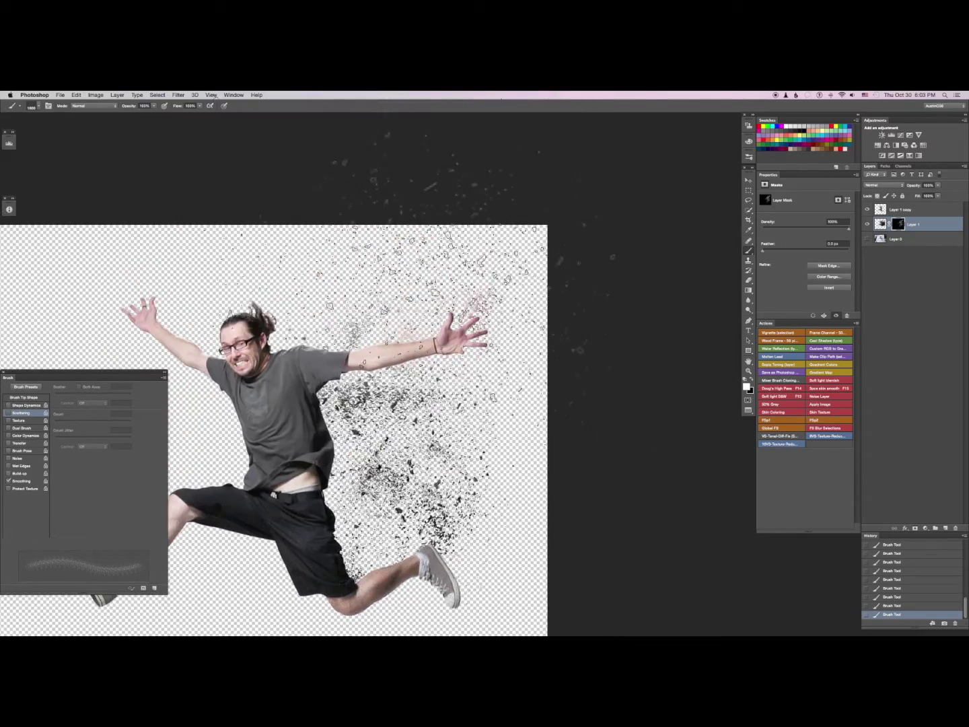
drag(327, 548, 414, 324)
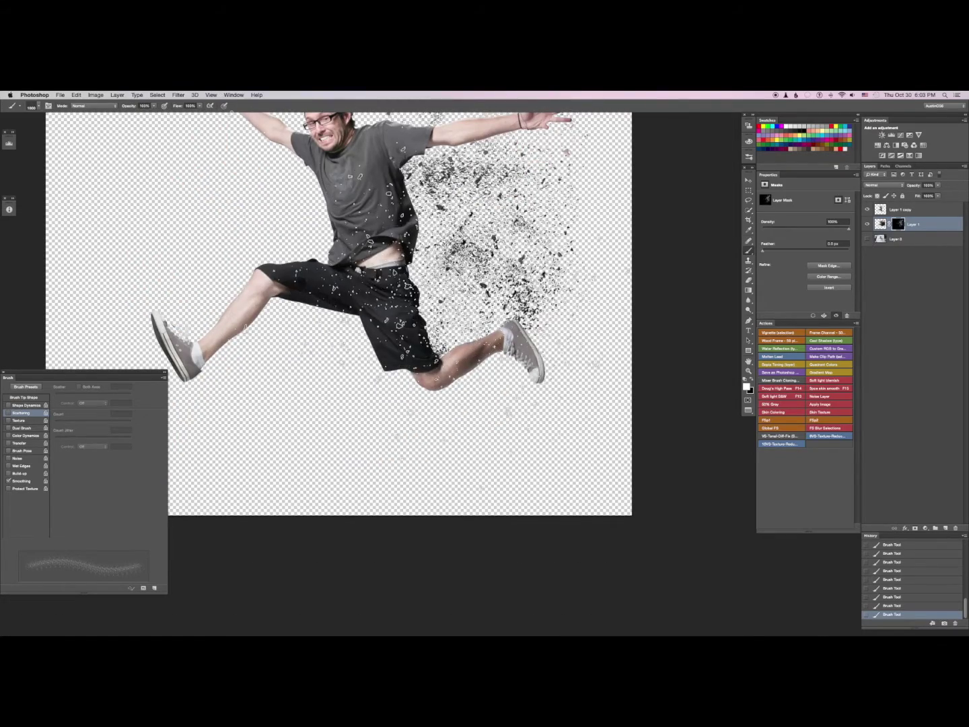
drag(350, 357, 262, 522)
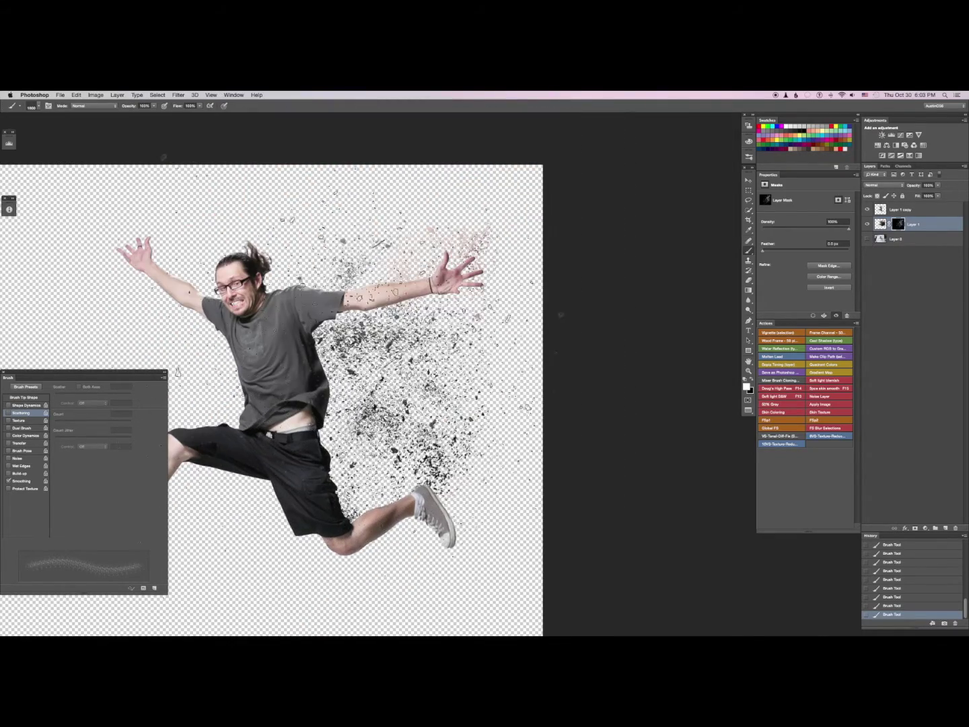
Step: Switch to a larger splatter brush and add big fragments on Layer 1's mask behind the back and near the rear shoe
right_click(378, 373)
click(393, 475)
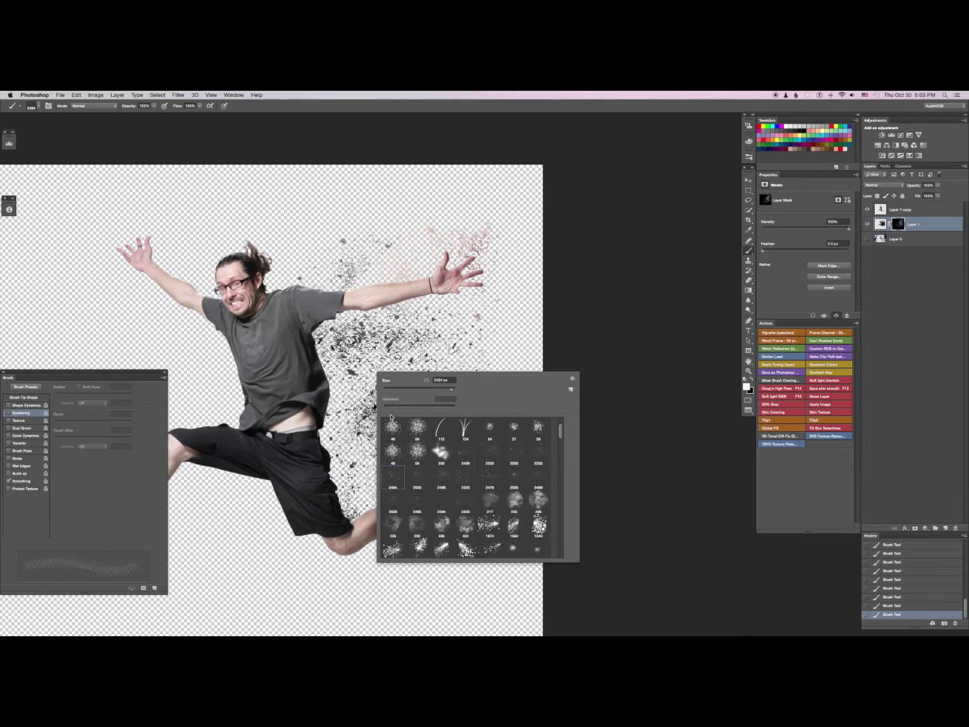
key(Return)
key(period)
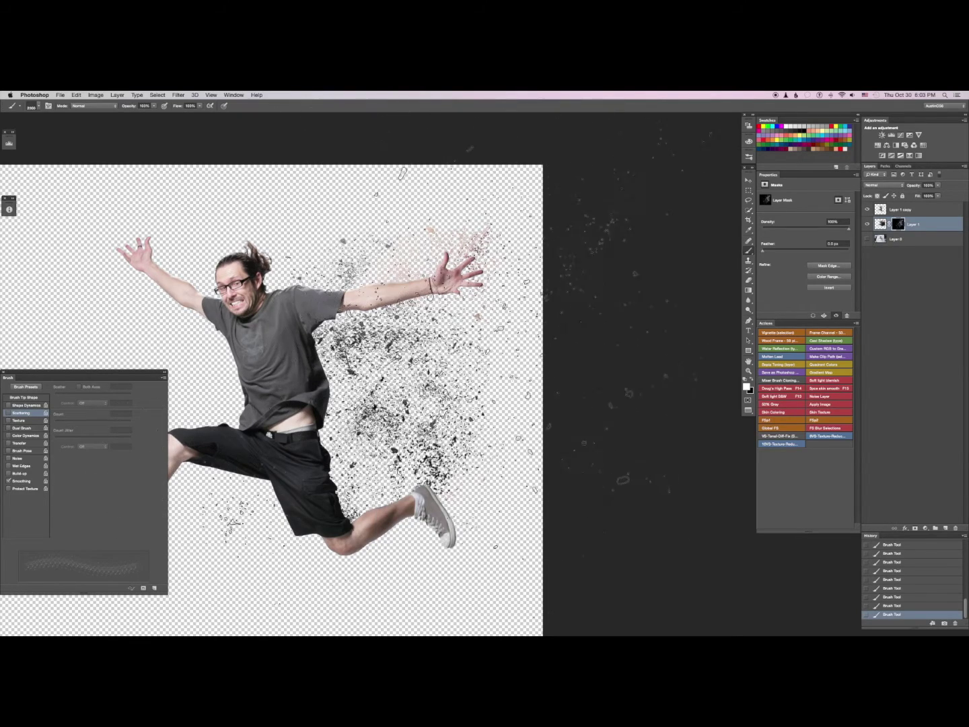
scroll(378, 371, down, 2)
scroll(377, 370, left, 2)
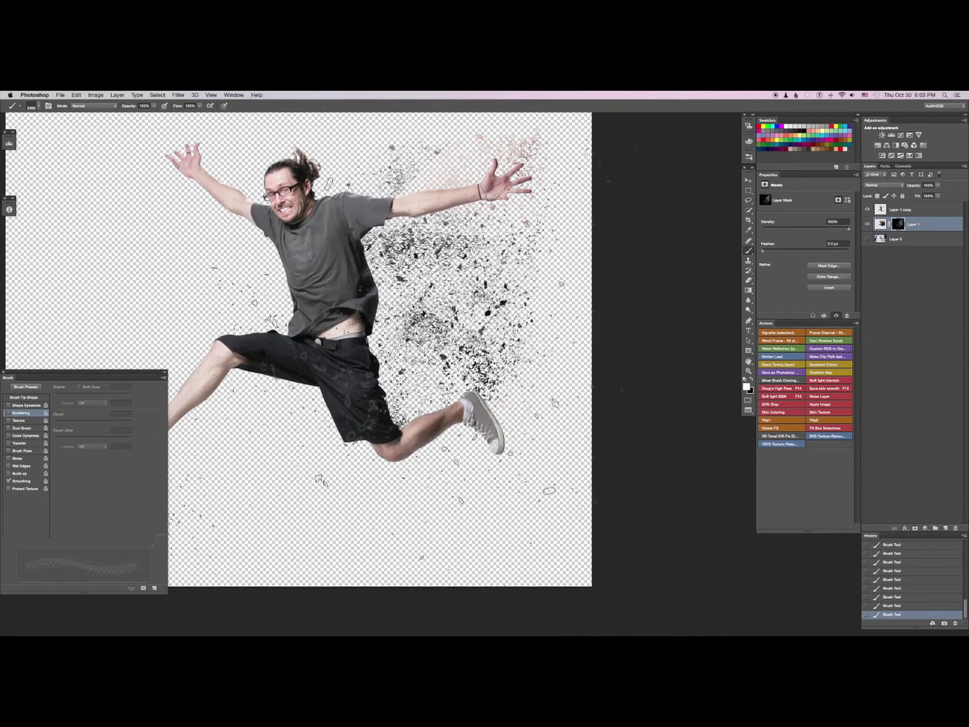
scroll(377, 371, up, 4)
scroll(377, 370, right, 1)
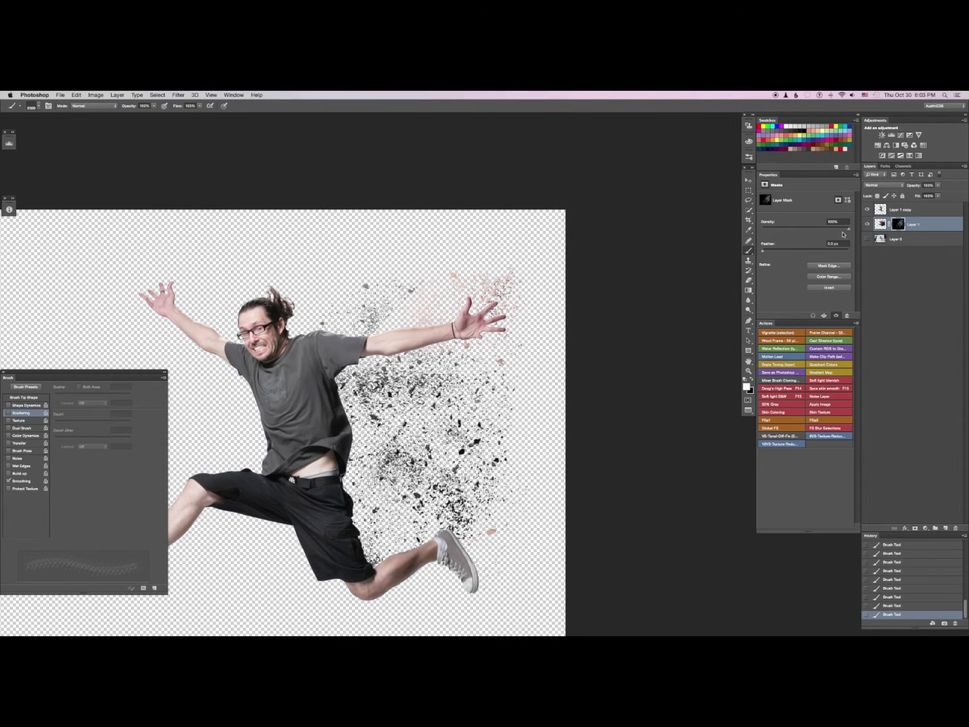
Step: Add a white layer mask to Layer 1 copy
click(923, 212)
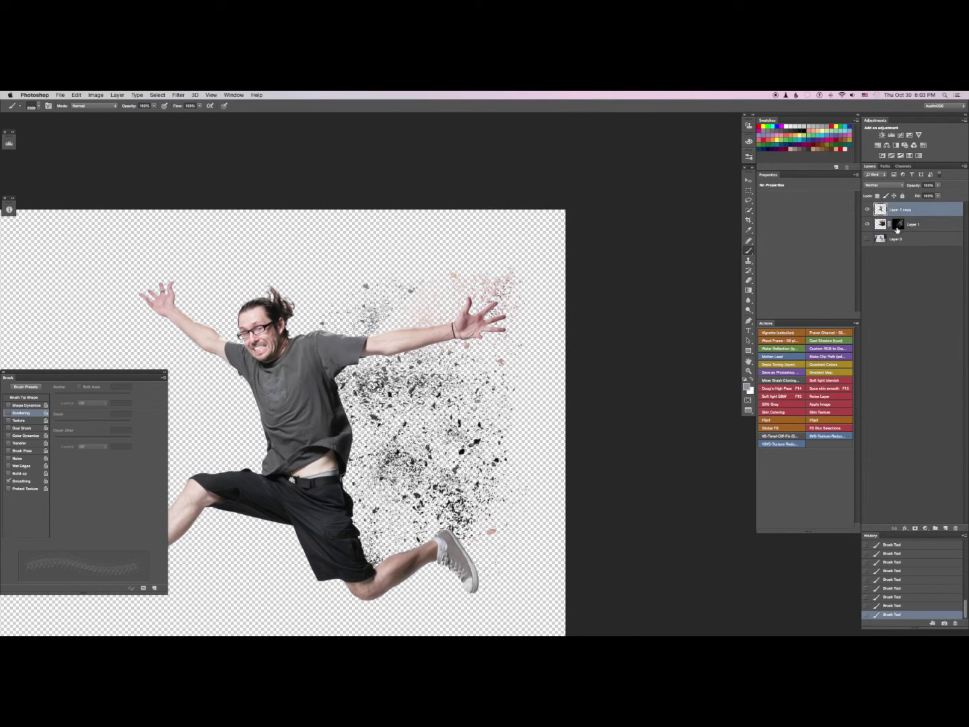
click(916, 529)
scroll(659, 404, left, 1)
scroll(660, 404, down, 1)
scroll(470, 263, left, 3)
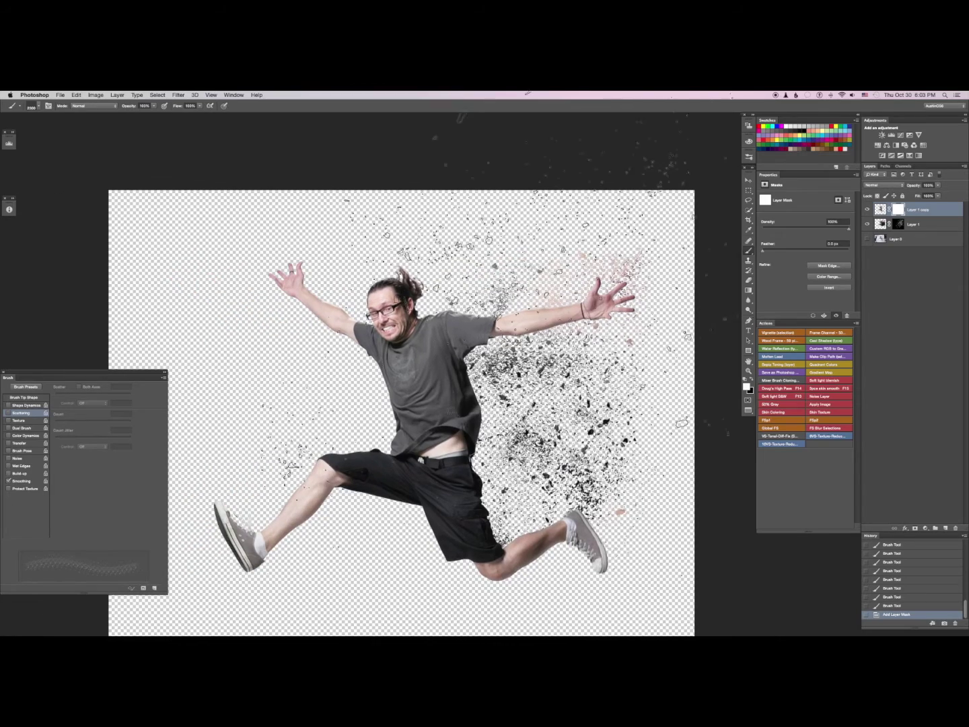
scroll(471, 263, down, 1)
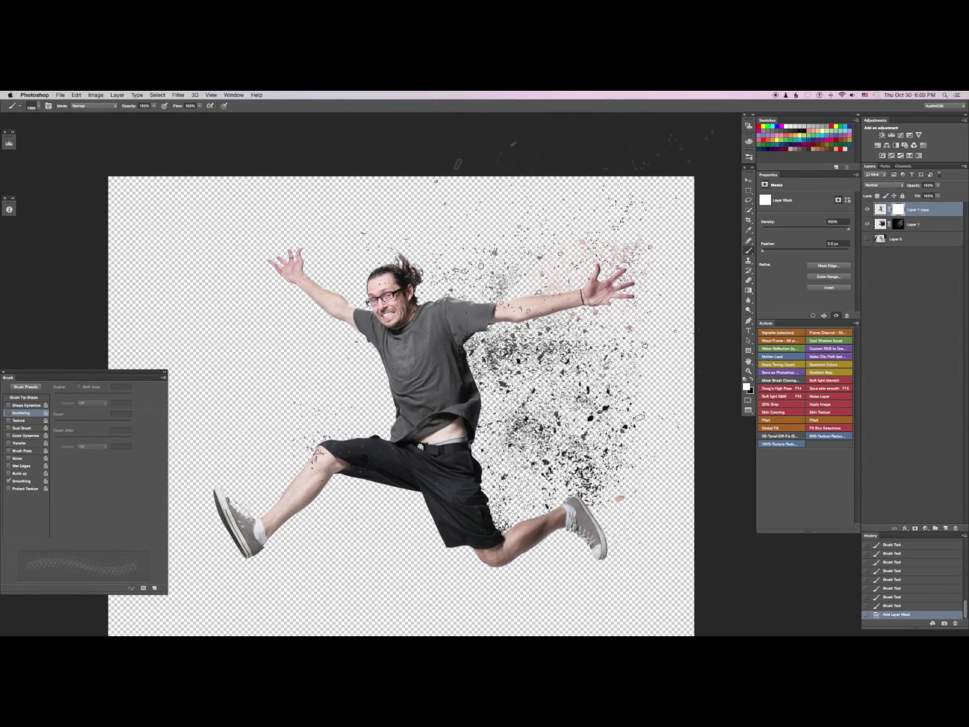
Step: Set the foreground to black, adjust the splatter brush size and stamp specks on Layer 1 copy's mask over the shirt and outstretched arm
key(bracketleft)
scroll(438, 363, right, 1)
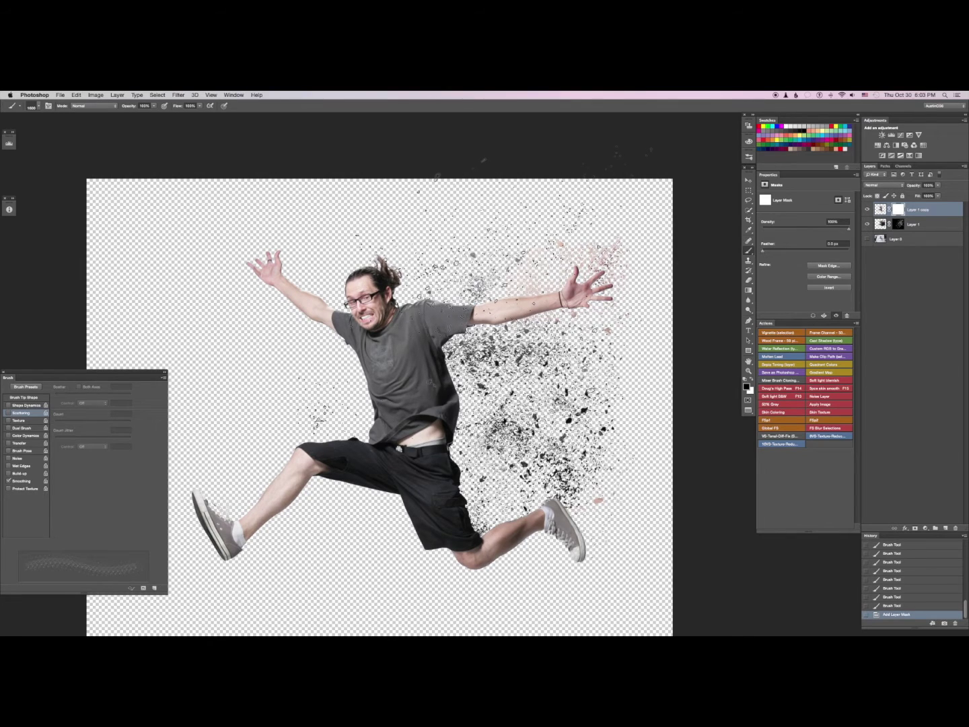
scroll(317, 421, right, 1)
scroll(317, 421, up, 1)
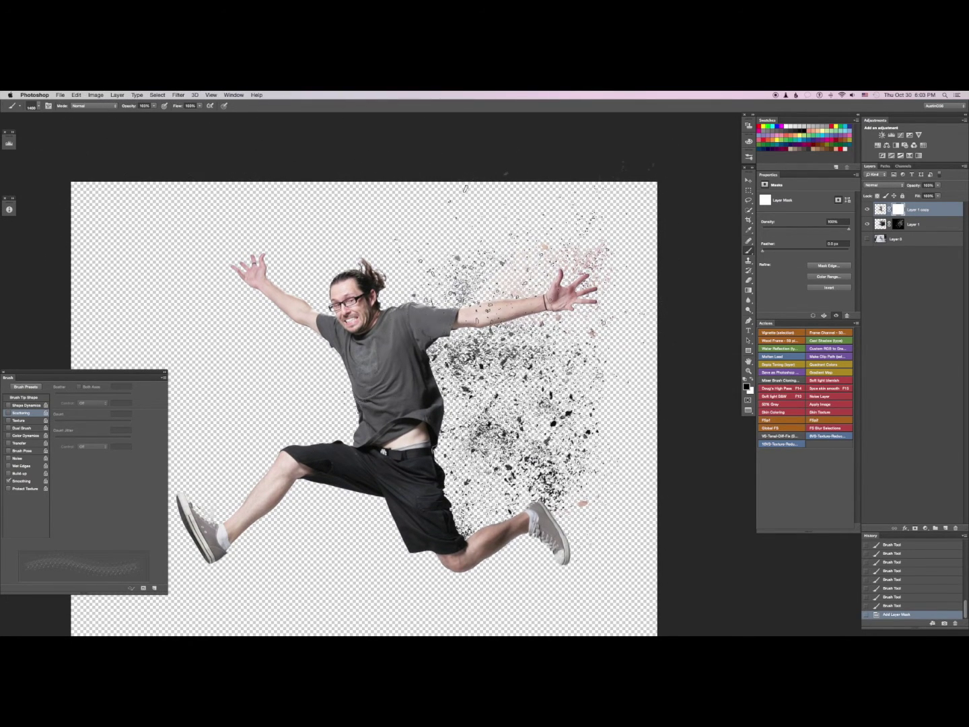
key(bracketleft)
click(531, 387)
drag(532, 387, 499, 309)
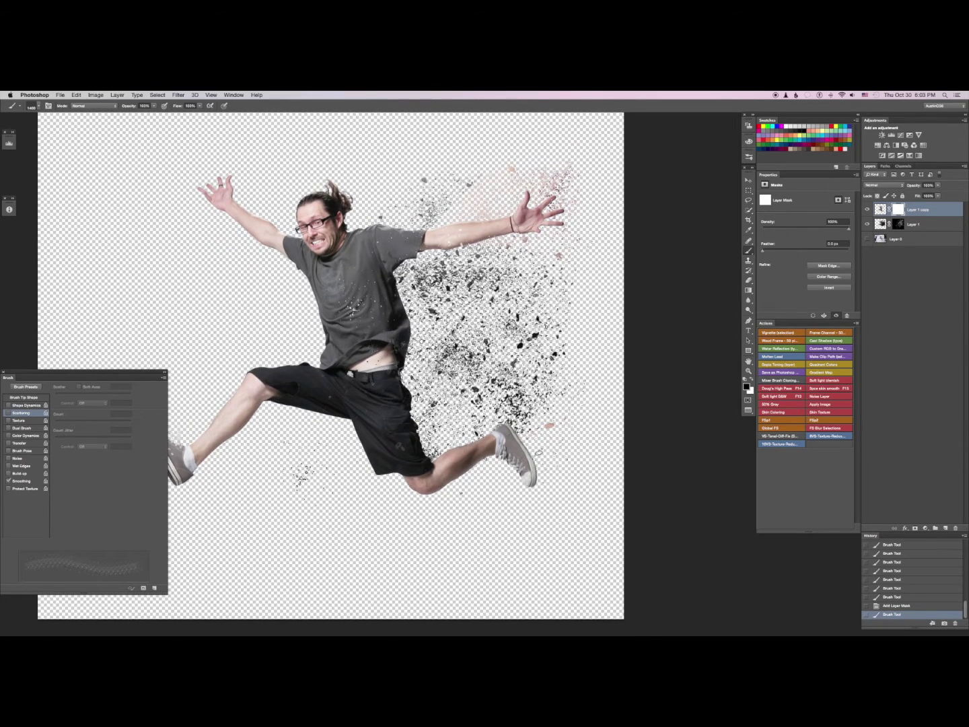
Step: Stamp more black specks on Layer 1 copy's mask over the hair, back, outstretched arm, shorts and rear leg
click(549, 246)
click(406, 235)
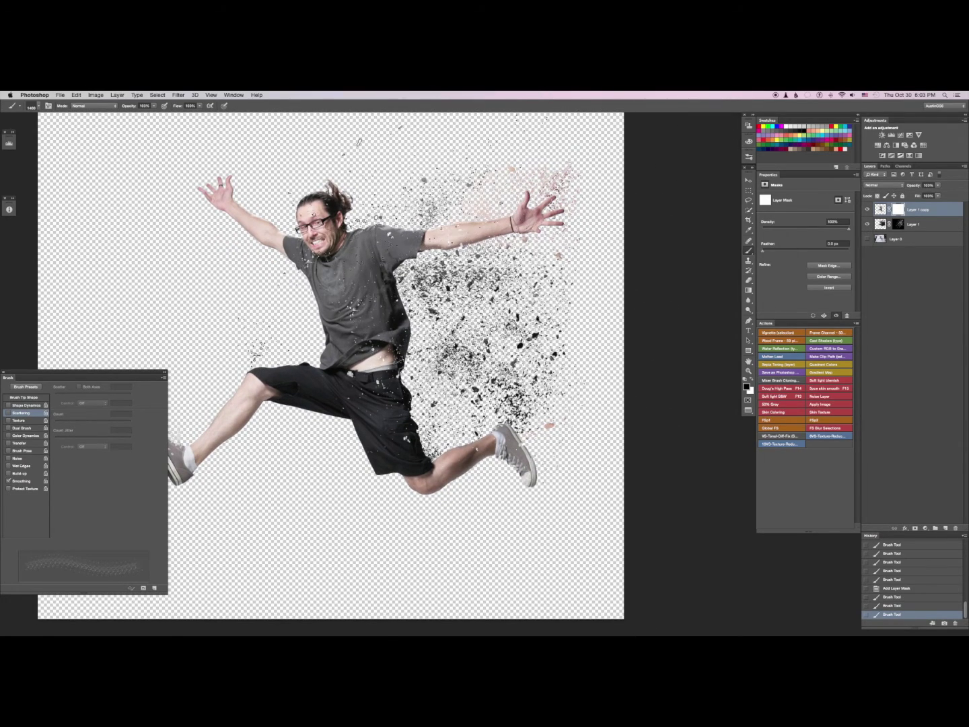
click(331, 231)
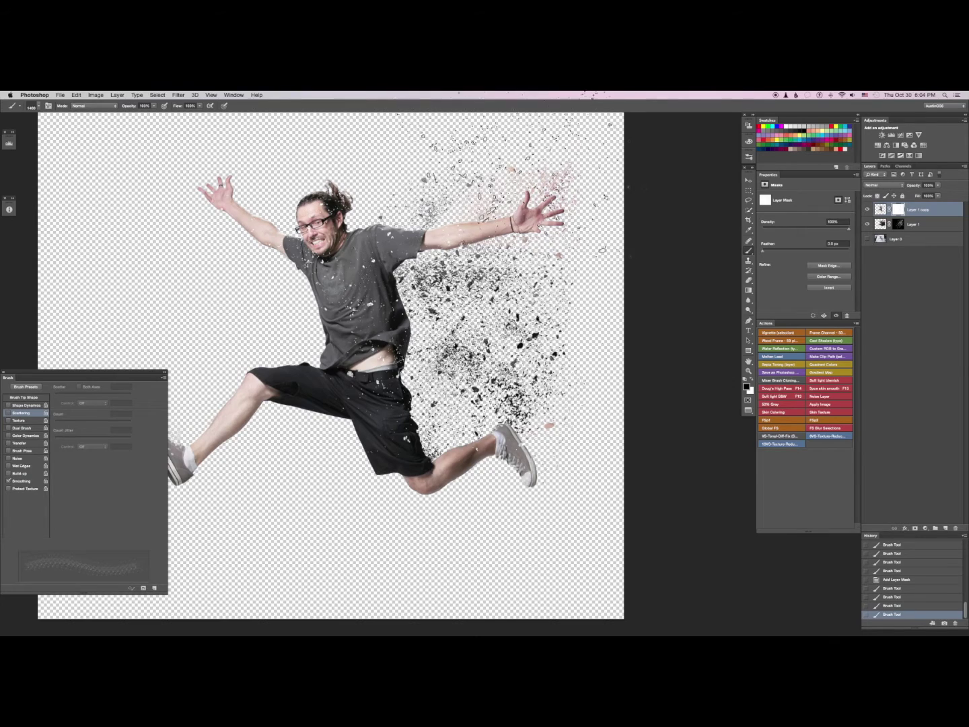
click(548, 209)
click(498, 236)
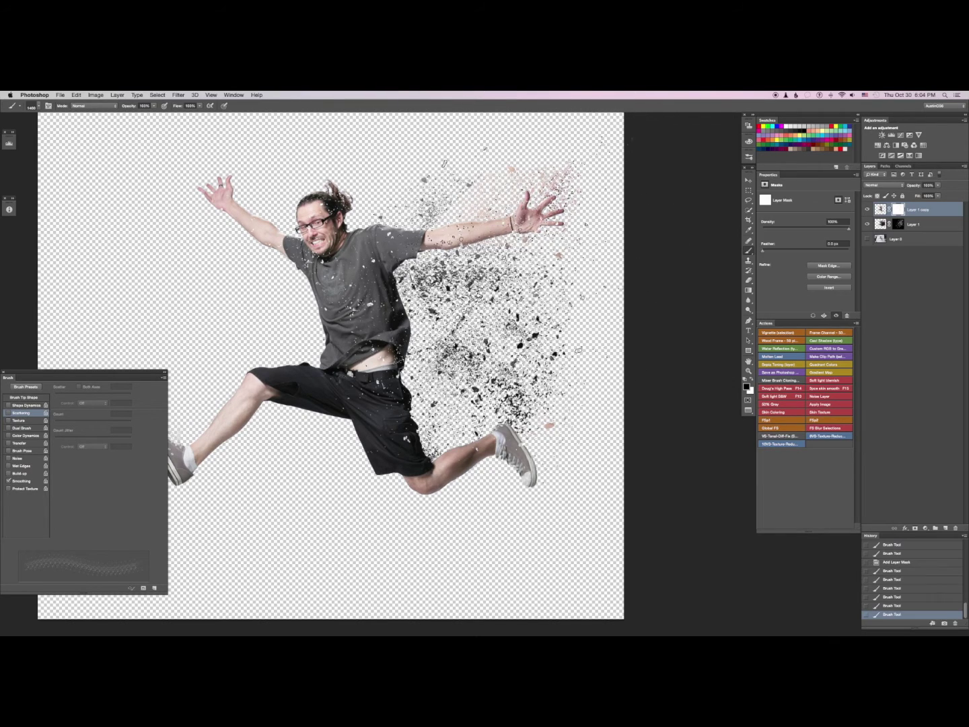
drag(423, 443, 401, 360)
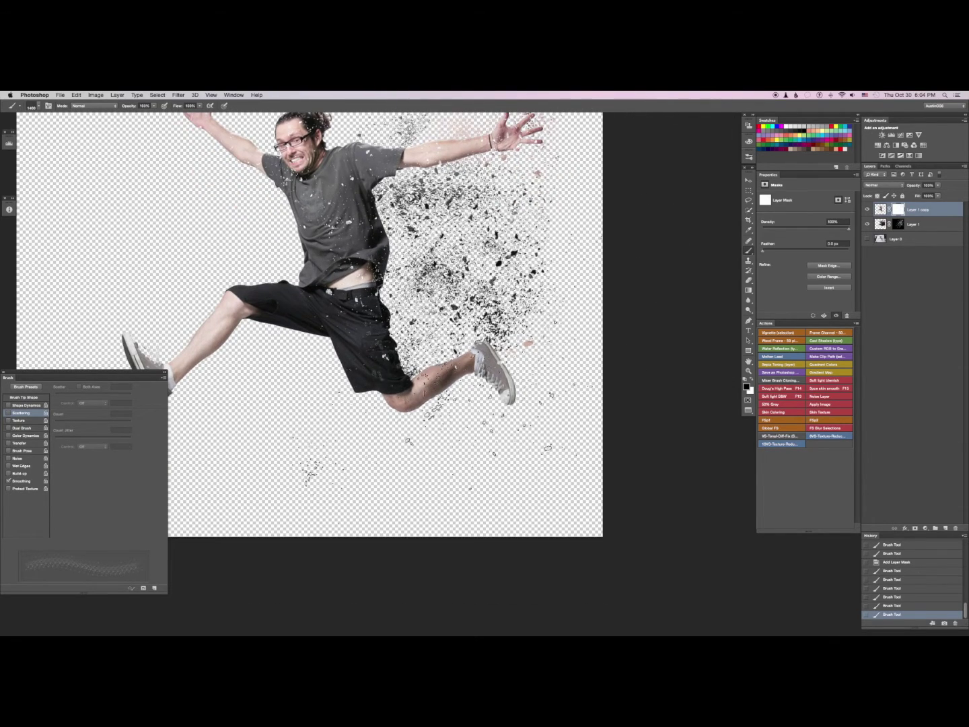
click(404, 385)
click(252, 367)
Step: Switch to a larger splatter brush and knock bigger chips out of the torso, shorts, rear leg and arm on Layer 1 copy's mask
right_click(446, 244)
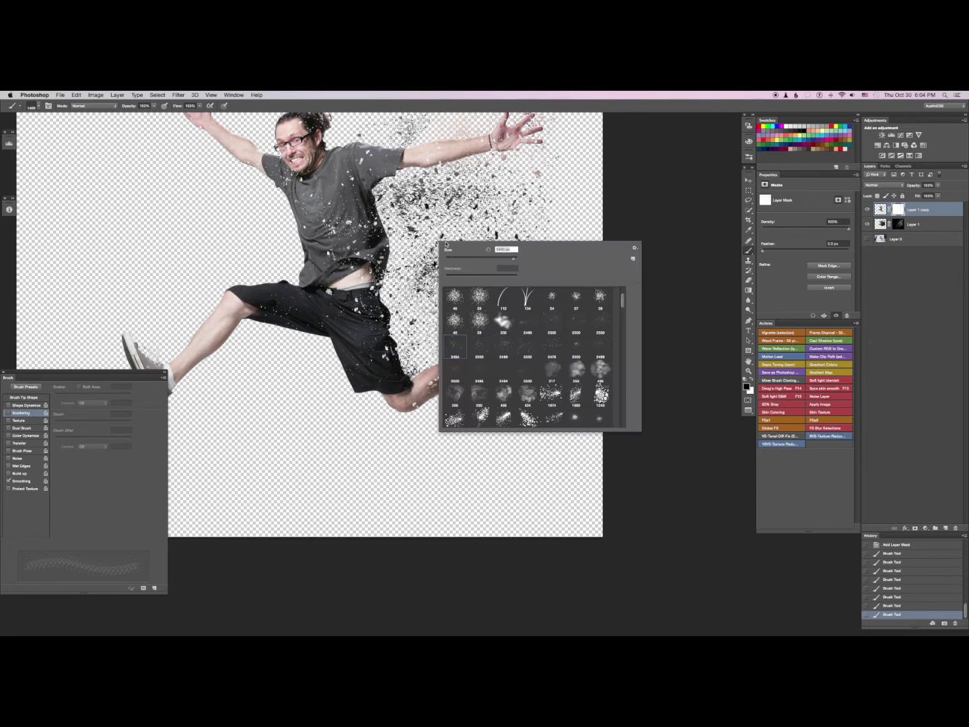
double_click(505, 348)
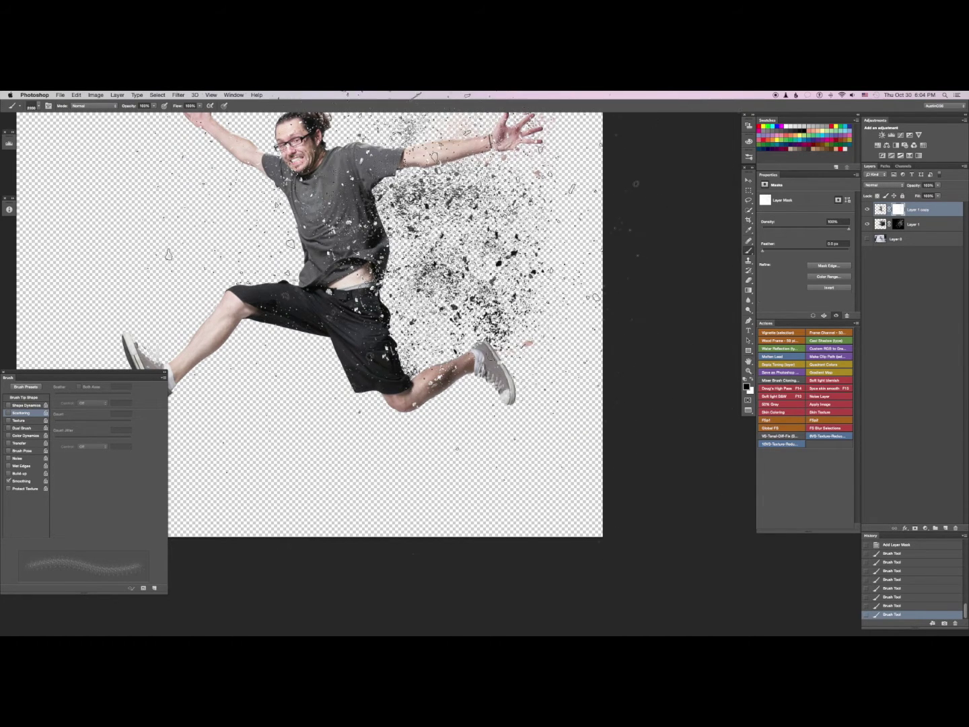
scroll(331, 324, up, 3)
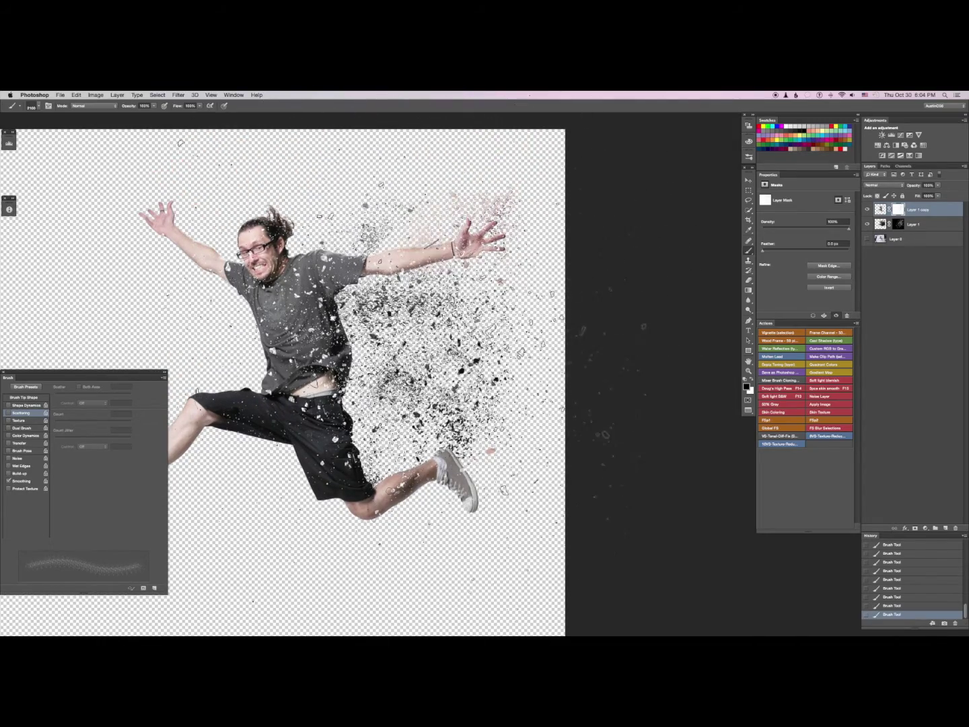
scroll(283, 378, down, 3)
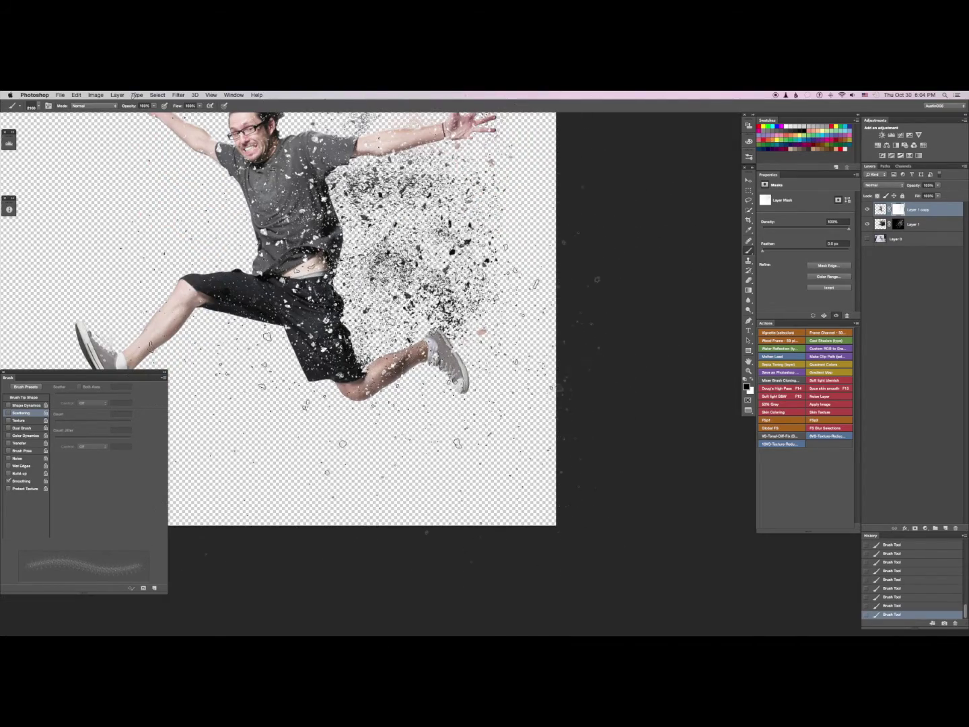
scroll(279, 317, up, 3)
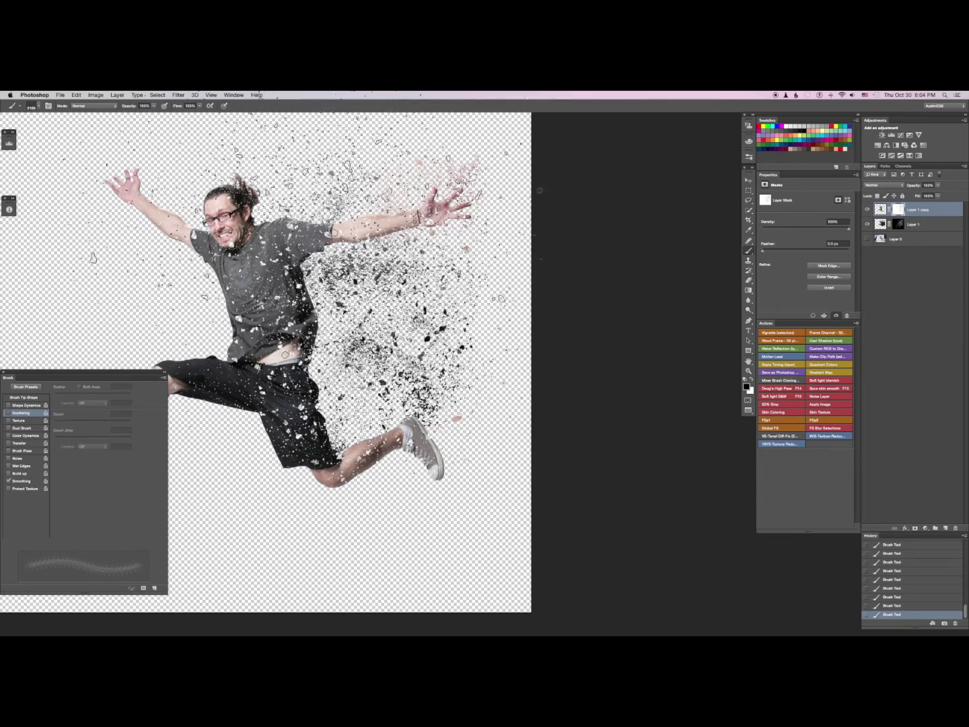
scroll(126, 283, right, 2)
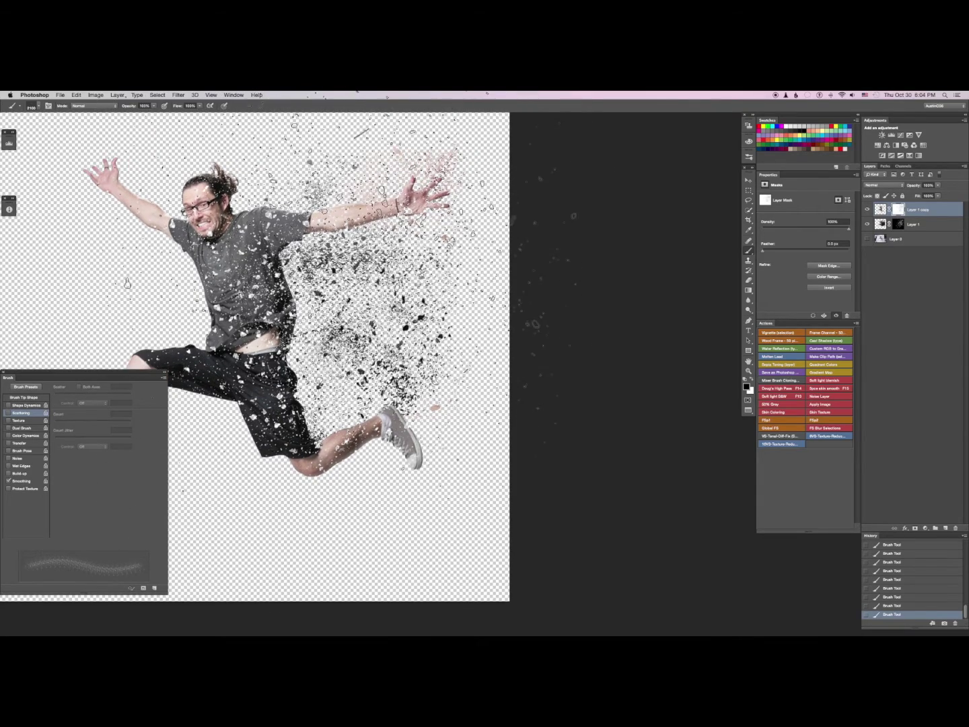
Step: Shrink the splatter brush and stamp denser small specks on Layer 1 copy's mask over the shirt, shorts and rear leg
key(bracketleft)
key(bracketleft)
key(bracketleft)
key(bracketleft)
key(bracketleft)
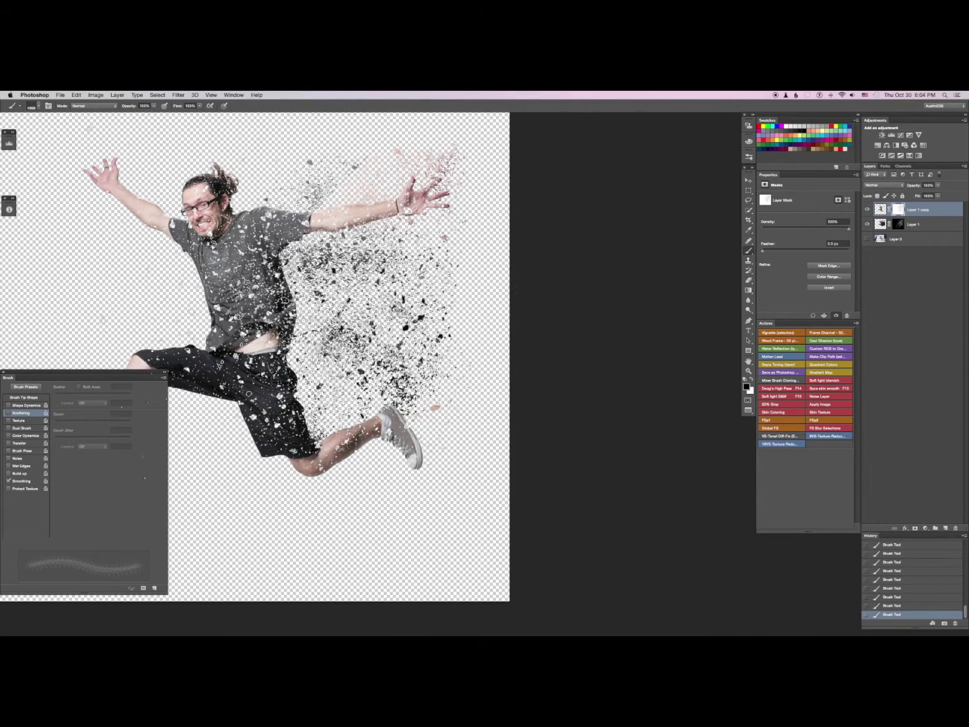
key(bracketleft)
key(bracketleft)
key(bracketleft)
key(bracketleft)
scroll(237, 311, down, 3)
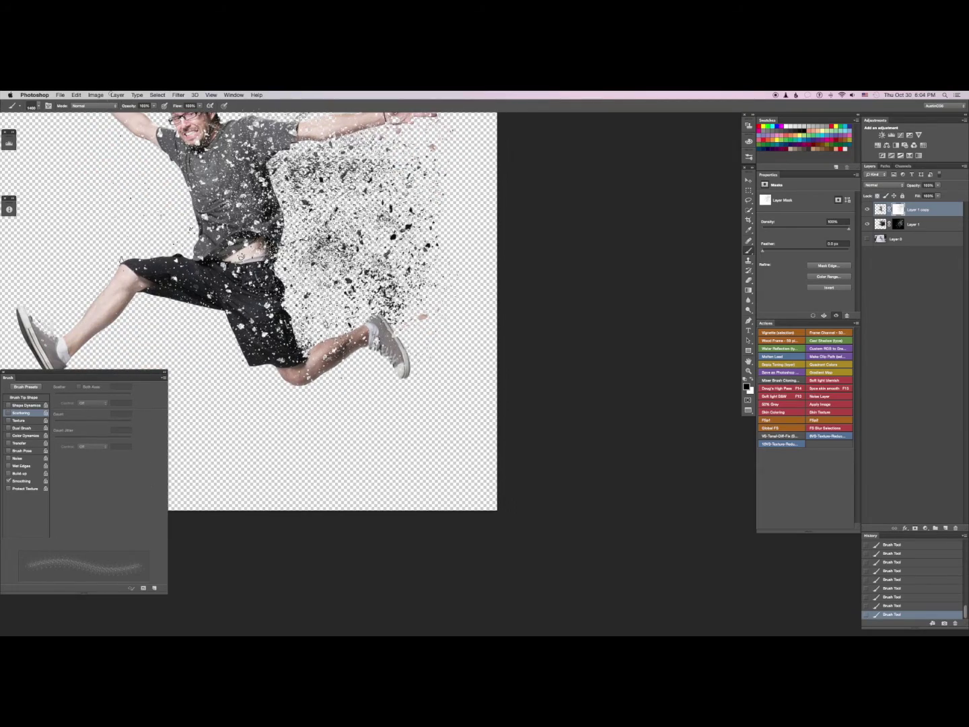
key(bracketright)
scroll(249, 311, up, 4)
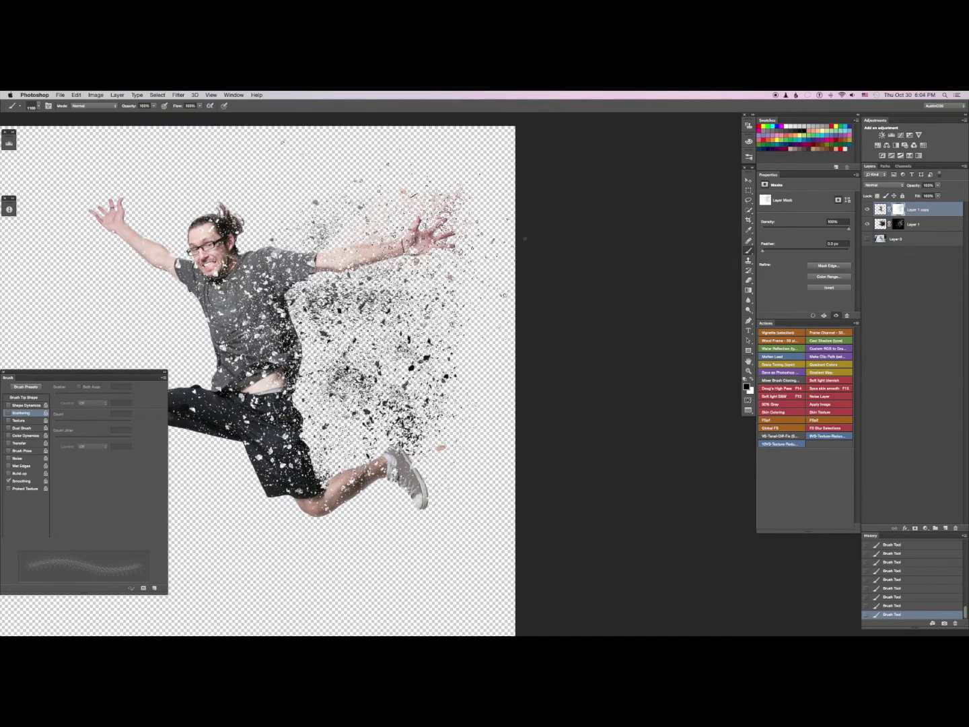
scroll(270, 377, left, 2)
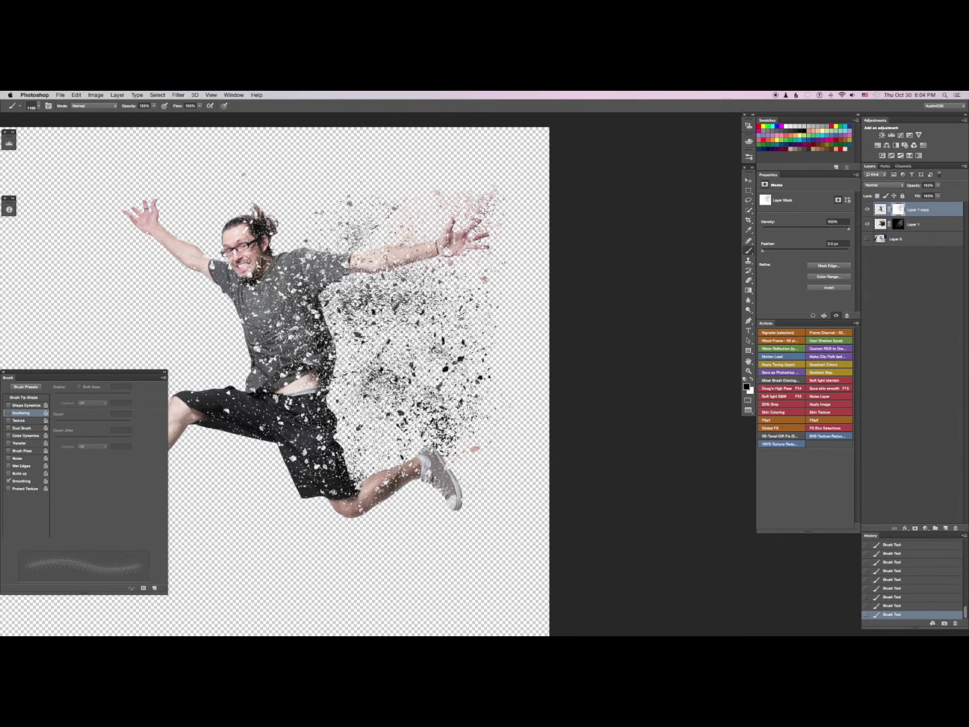
Step: Switch to a soft round brush with 0% hardness and reduce its size for detail work on the torso's mask
right_click(315, 321)
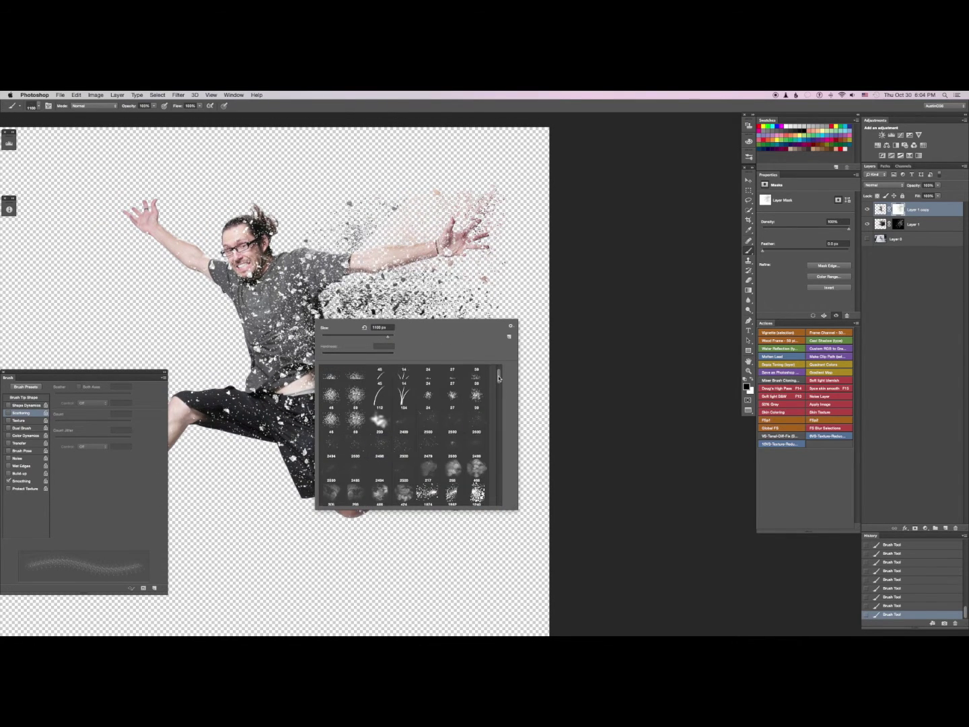
scroll(403, 391, up, 3)
click(403, 377)
key(Return)
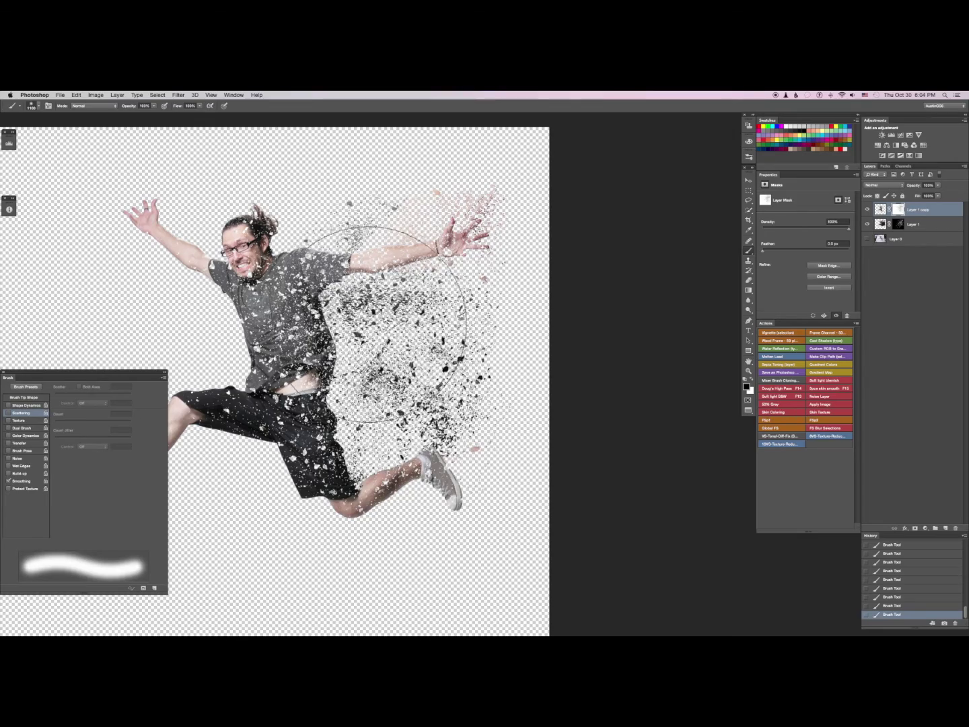
key(bracketleft)
key(bracketleft)
key(bracketleft)
key(bracketleft)
key(bracketleft)
key(bracketleft)
key(bracketleft)
key(super+plus)
key(super+plus)
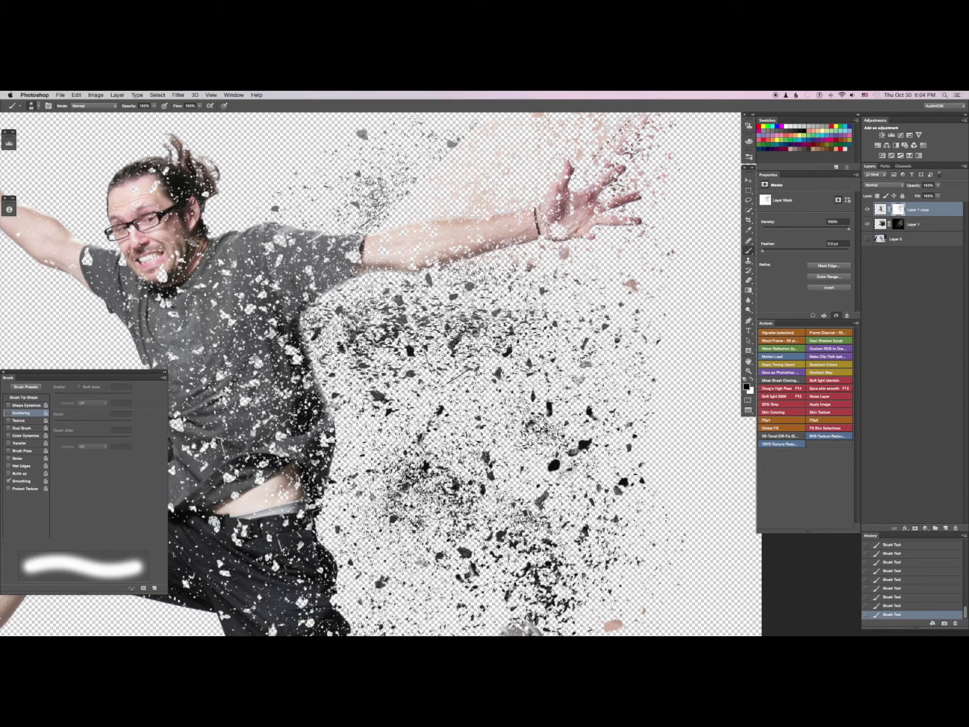
Step: Switch back to a splatter brush with scattered fragments and reduce its size for Layer 1 copy's mask
scroll(356, 292, down, 5)
scroll(357, 291, left, 2)
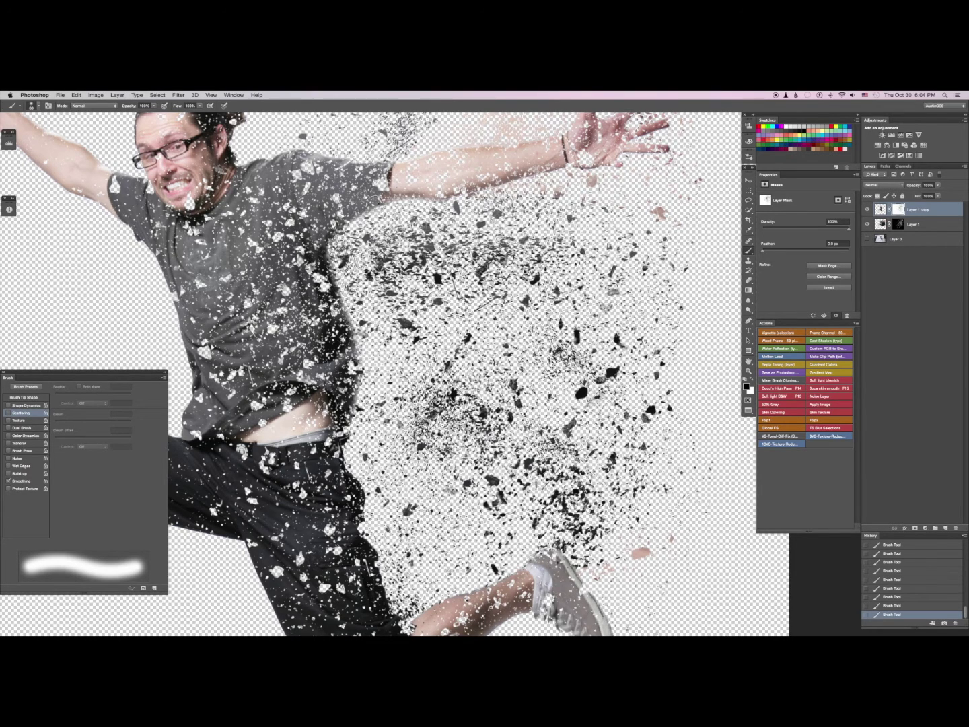
scroll(343, 266, up, 3)
scroll(344, 266, right, 1)
right_click(483, 391)
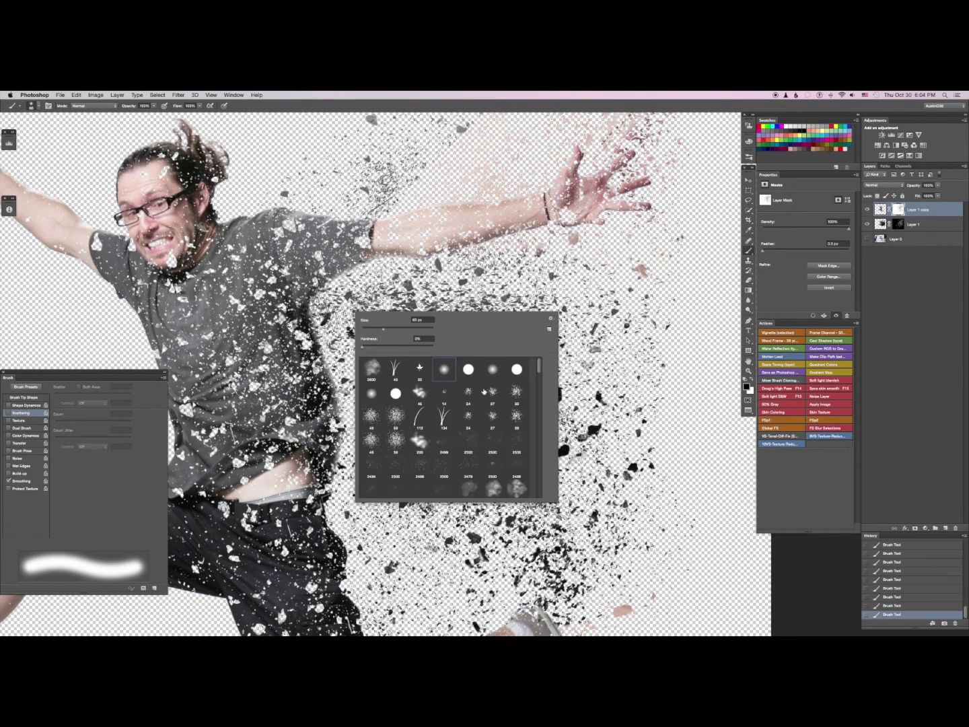
click(473, 445)
key(Return)
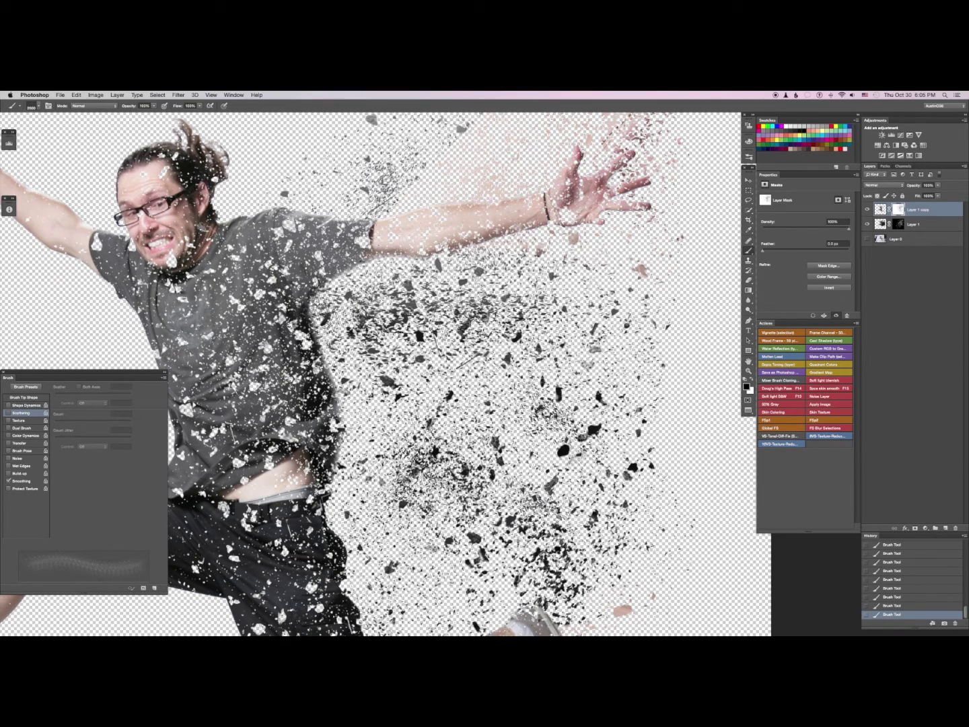
key(bracketleft)
key(bracketleft)
key(bracketleft)
key(bracketleft)
key(bracketleft)
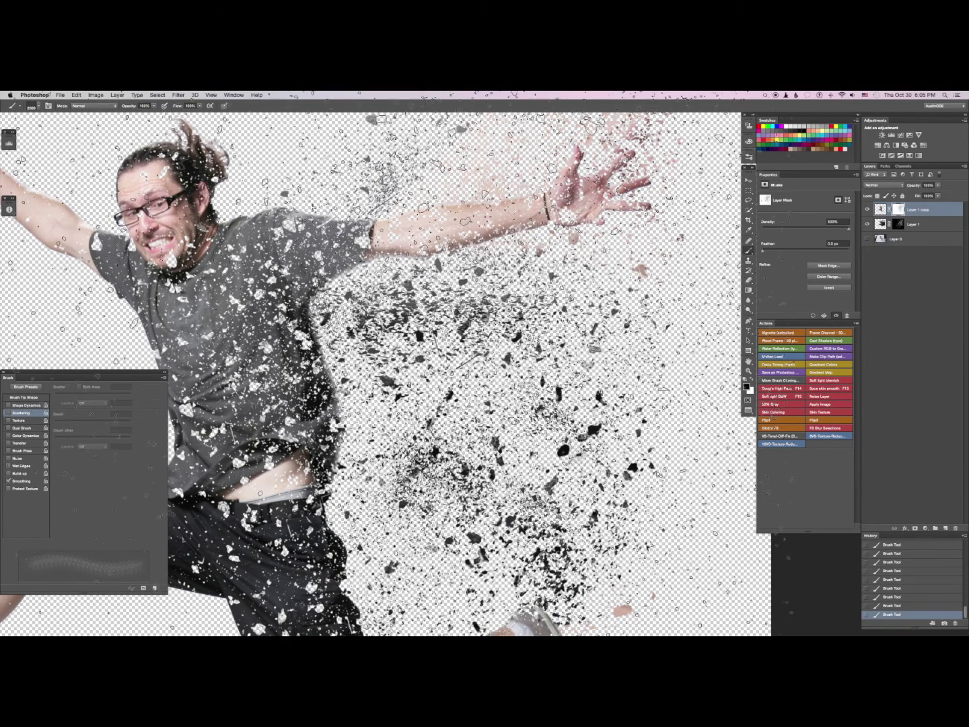
Step: Shrink the splatter brush considerably further for fine specks on Layer 1 copy's mask
key(bracketleft)
key(bracketleft)
key(bracketleft)
key(bracketleft)
key(bracketleft)
key(bracketleft)
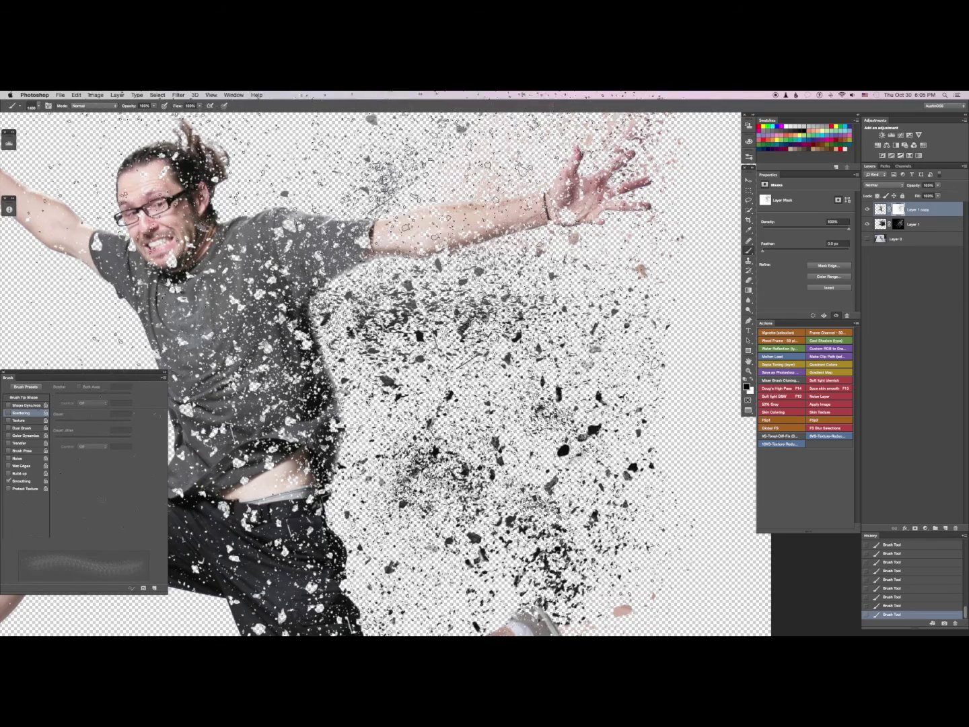
key(bracketleft)
key(bracketleft)
key(bracketleft)
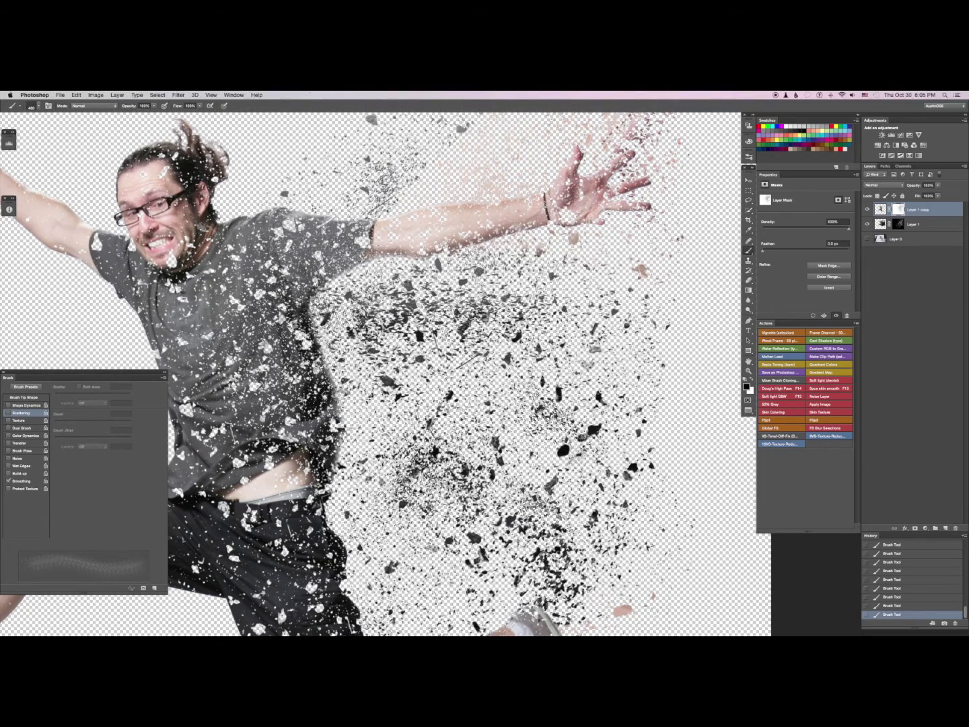
Step: Enable Shape Dynamics and Scattering for the splatter brush, lower its scatter amount, and set the count to 3
scroll(337, 377, down, 5)
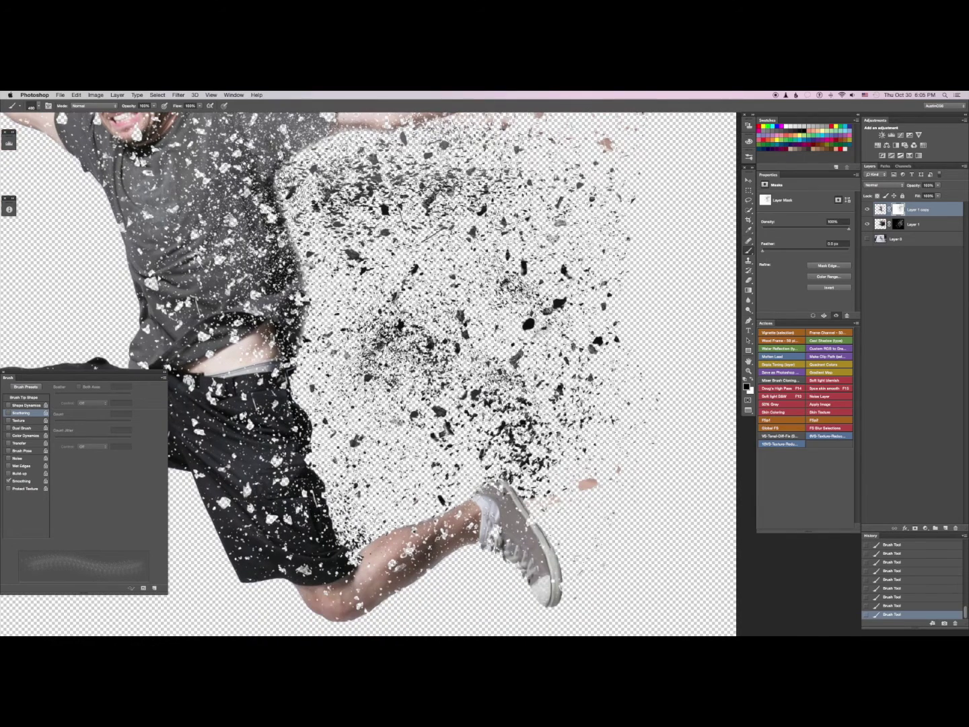
click(24, 406)
click(21, 414)
click(28, 406)
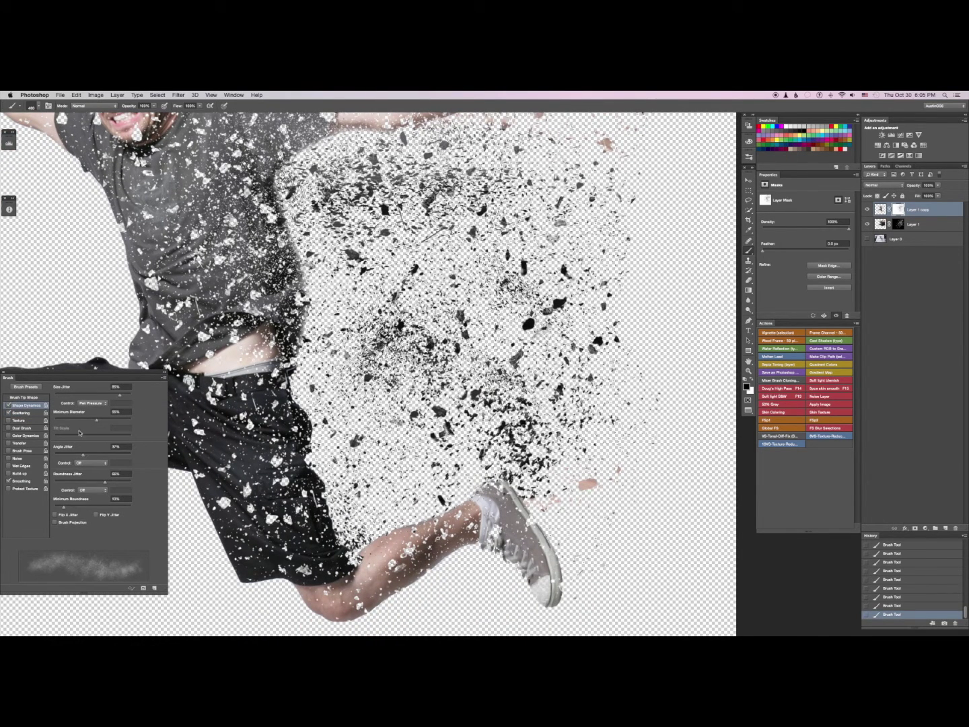
click(27, 414)
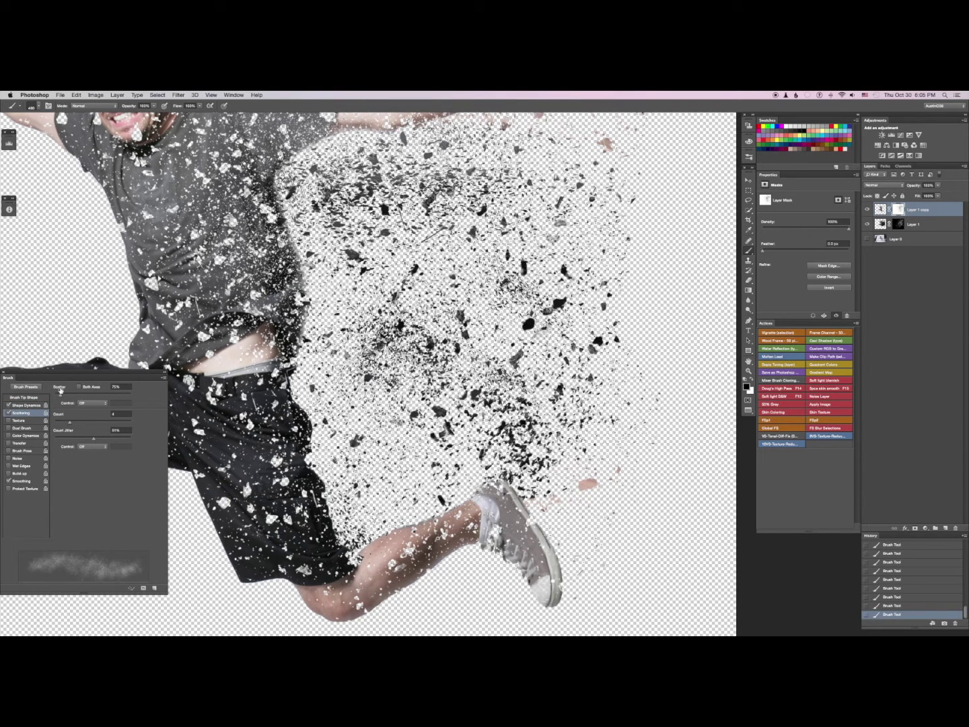
mouse_move(60, 390)
mouse_down()
mouse_move(38, 388)
mouse_move(54, 415)
mouse_move(70, 416)
mouse_move(57, 418)
mouse_up()
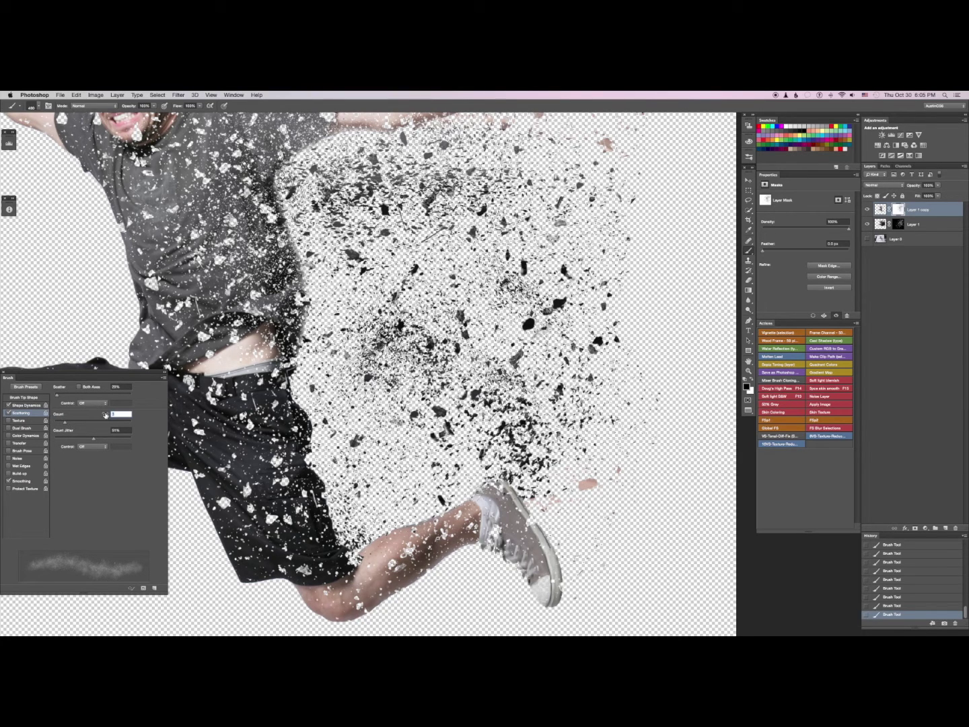
key(Return)
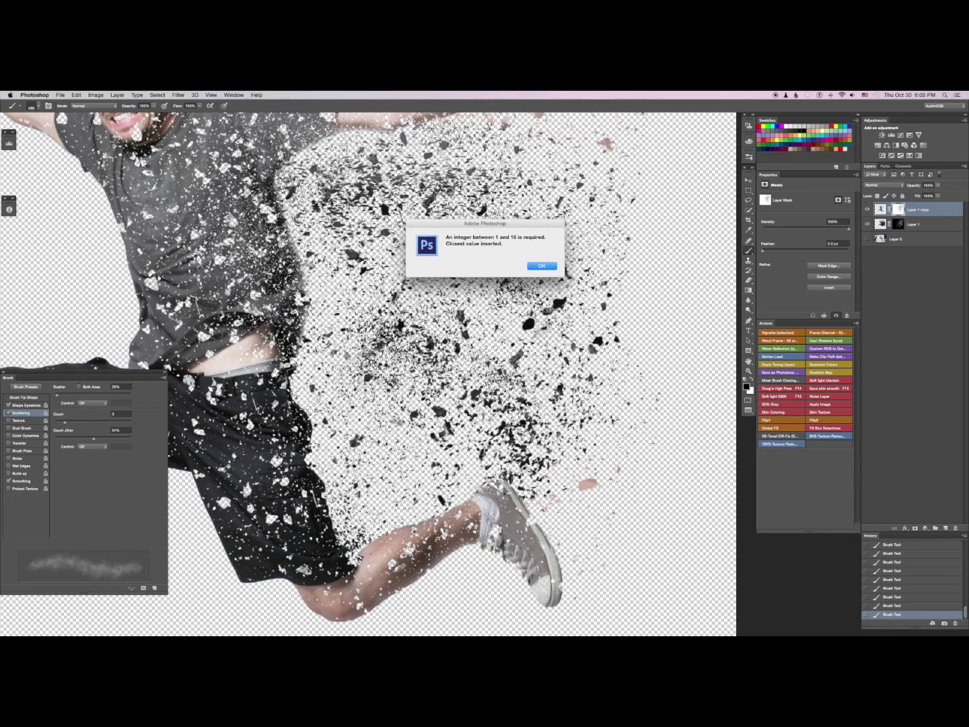
click(543, 266)
Step: Adjust the scattering brush's size and stamp fine specks along the shirt's dissolving side and underarm on Layer 1 copy's mask
scroll(323, 337, up, 5)
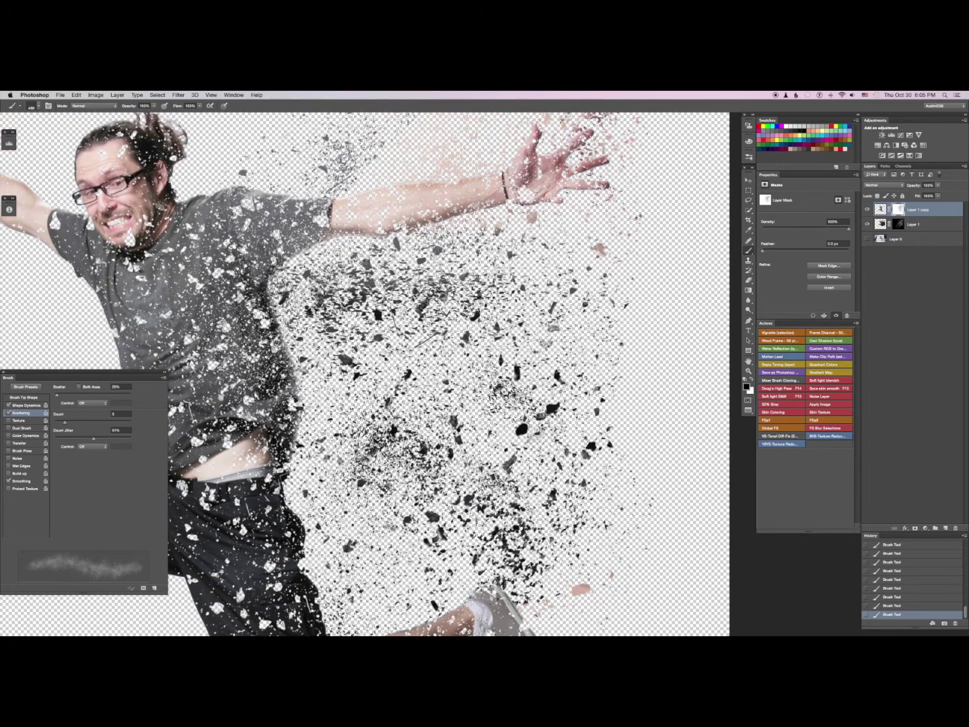
drag(296, 355, 323, 335)
key(bracketright)
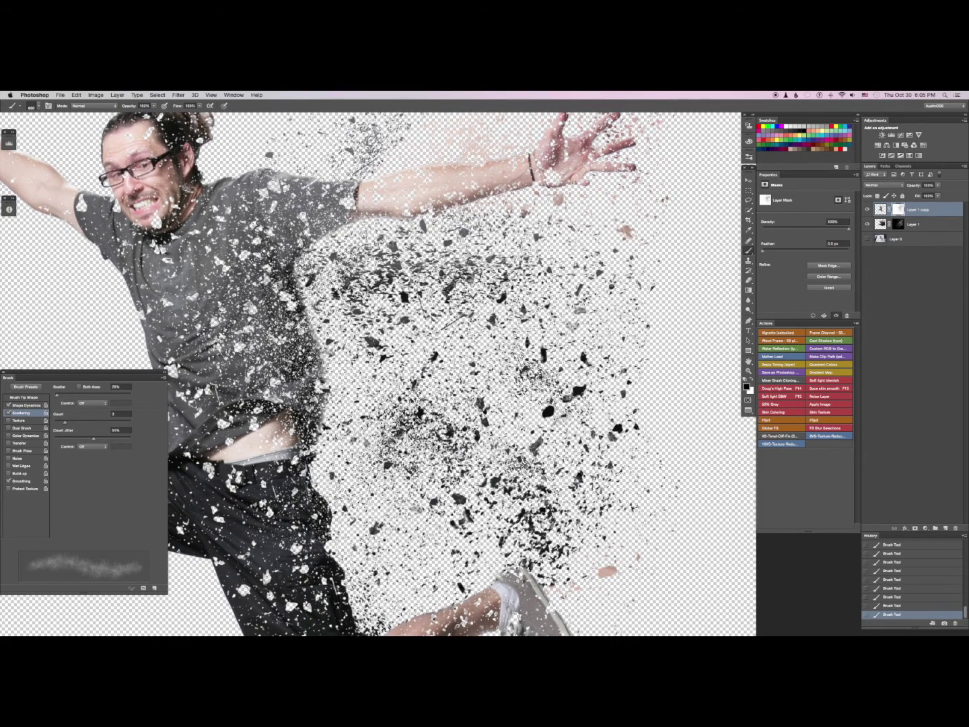
key(bracketleft)
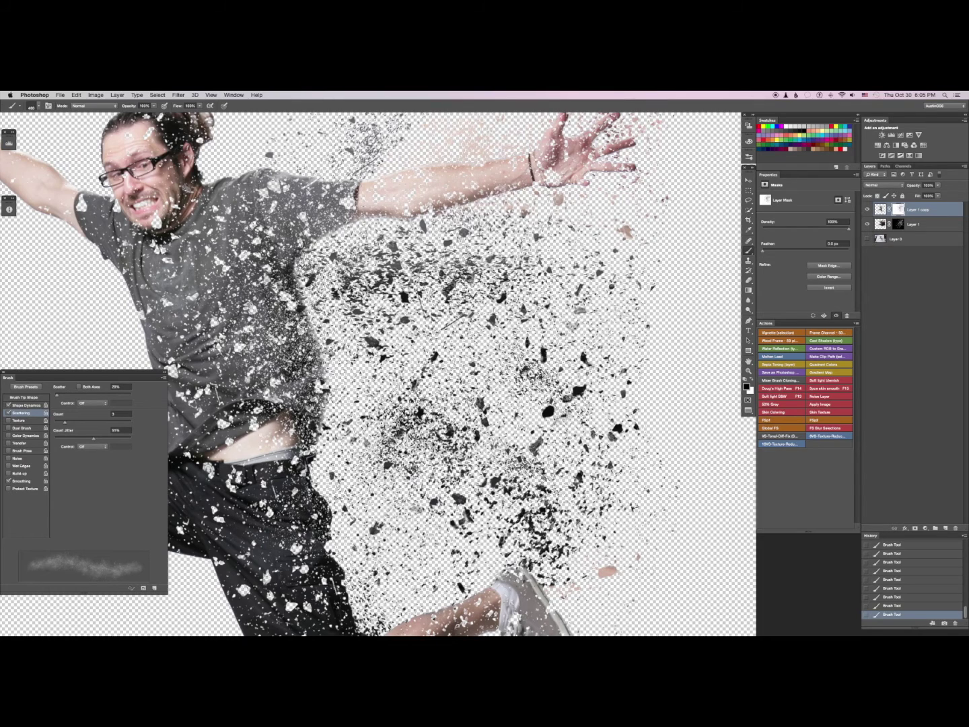
click(303, 320)
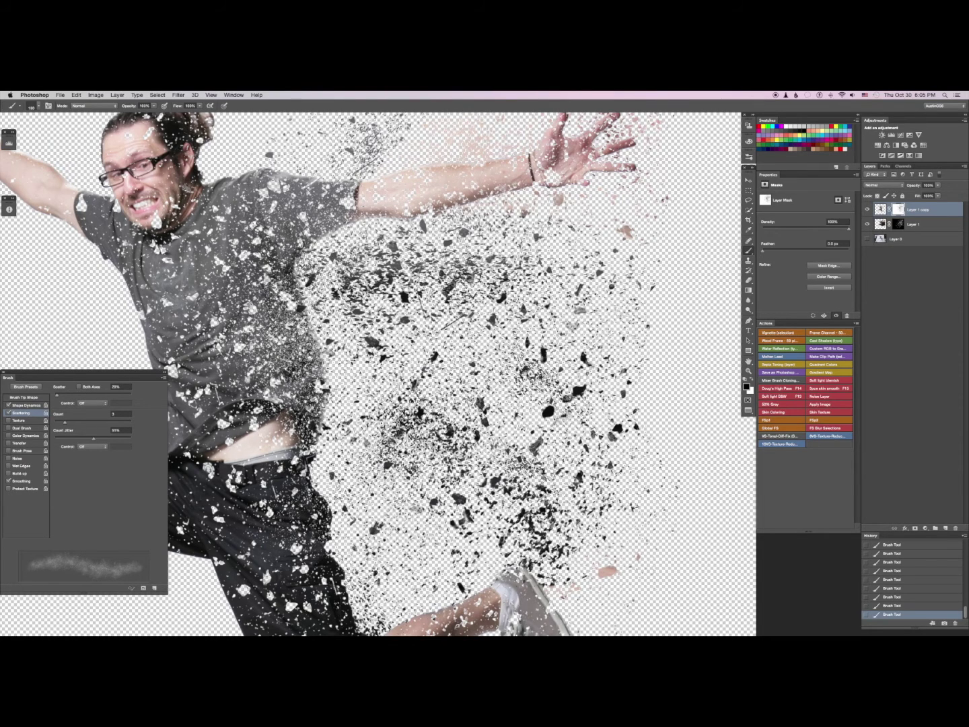
click(280, 261)
click(324, 223)
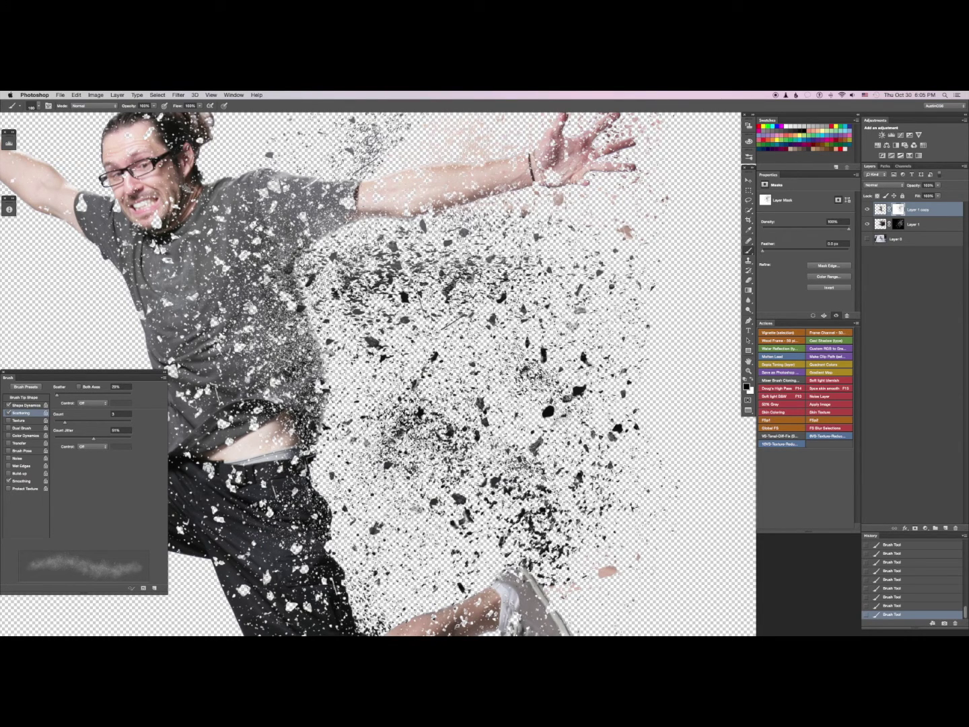
click(297, 320)
drag(315, 366, 344, 274)
click(350, 289)
click(344, 328)
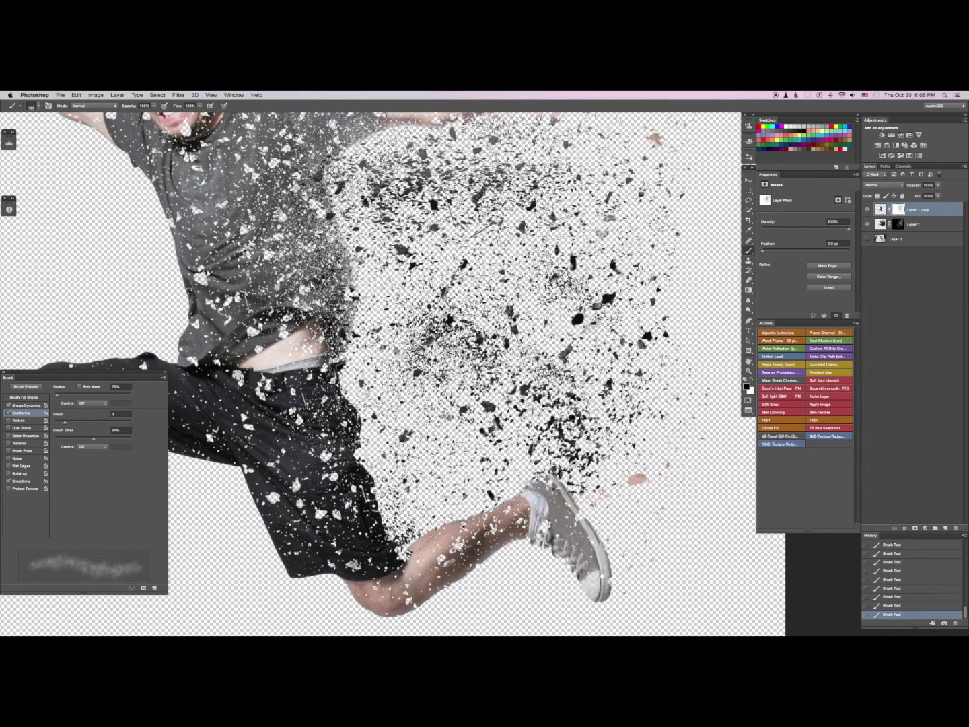
Step: Add more fine specks on Layer 1 copy's mask around the underarm and sleeve of the dispersing arm
scroll(195, 402, up, 5)
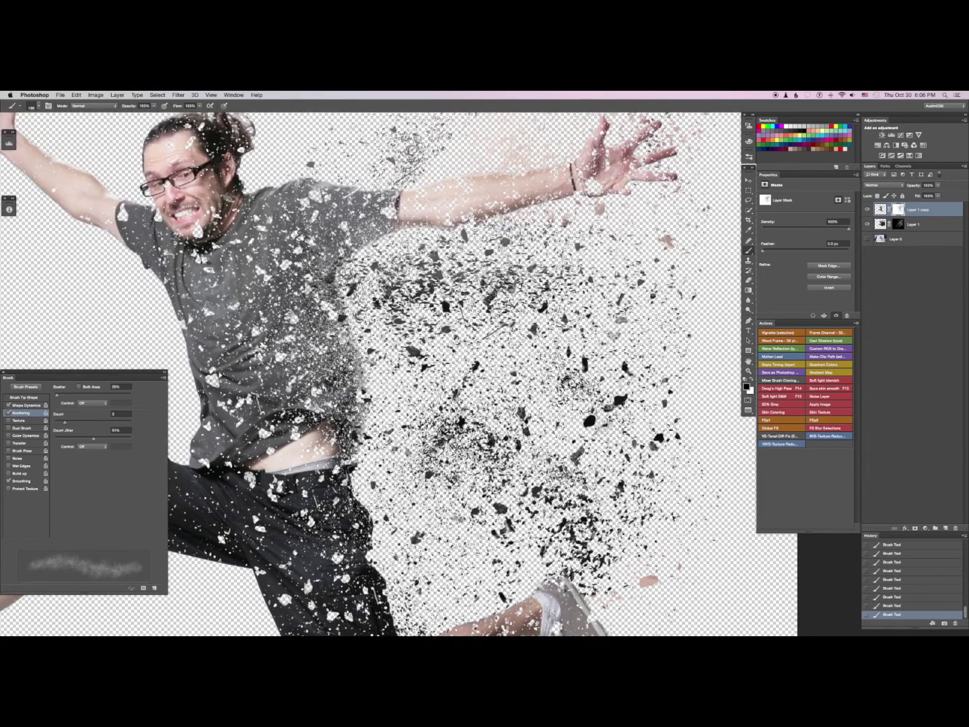
click(331, 280)
click(329, 292)
click(374, 236)
drag(373, 236, 335, 272)
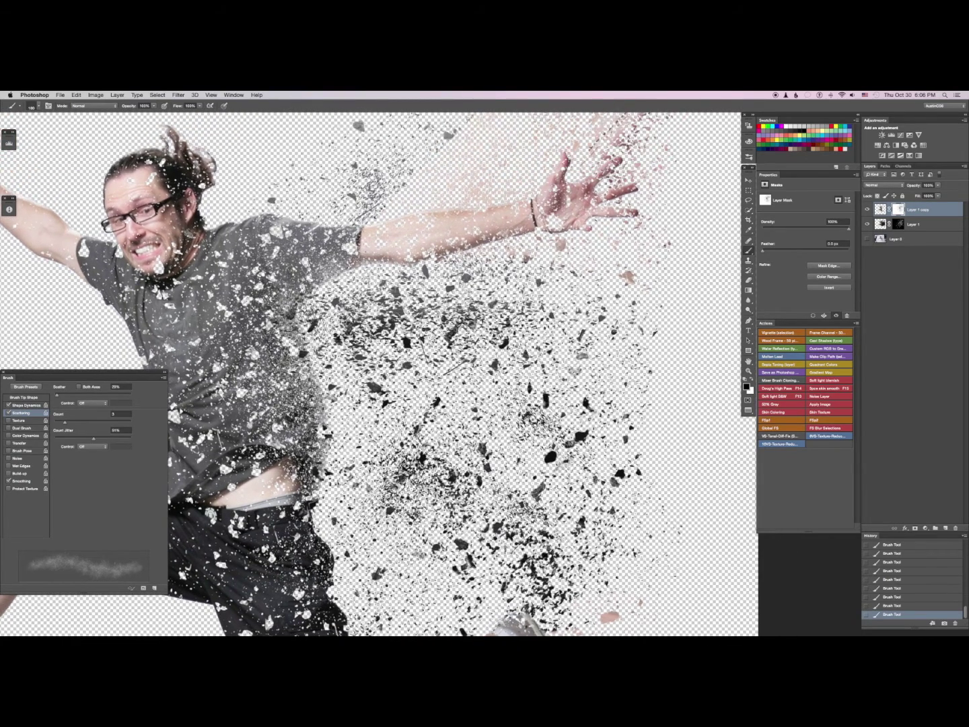
click(368, 259)
Step: With an enlarged soft round brush at 0% hardness, paint white on Layer 1 copy's mask to restore the face, shirt front and front leg
key(super+0)
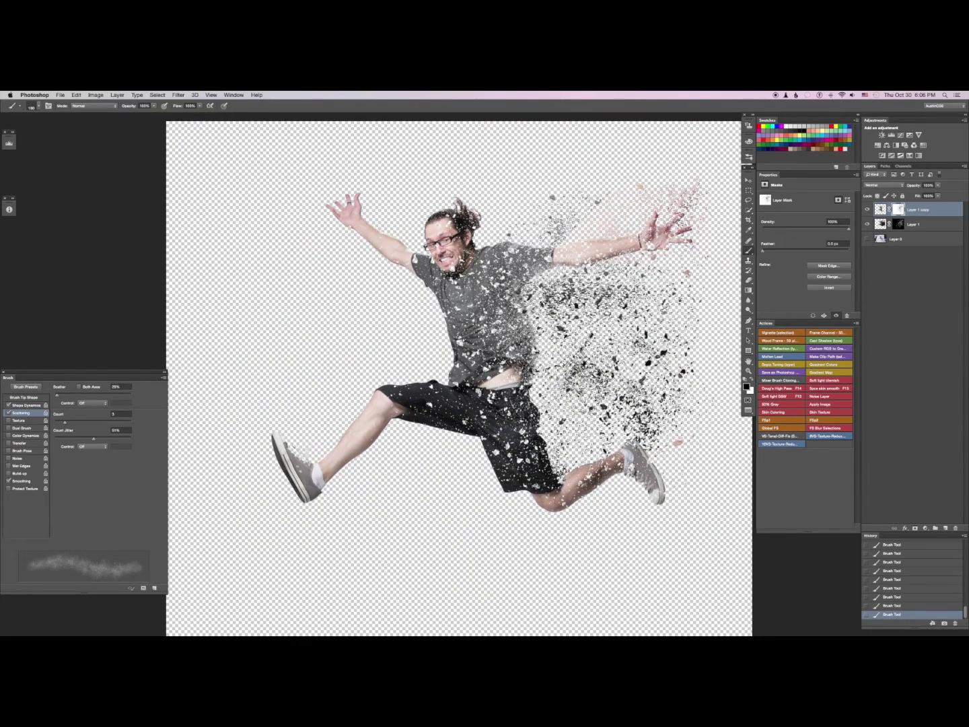
drag(553, 320, 491, 336)
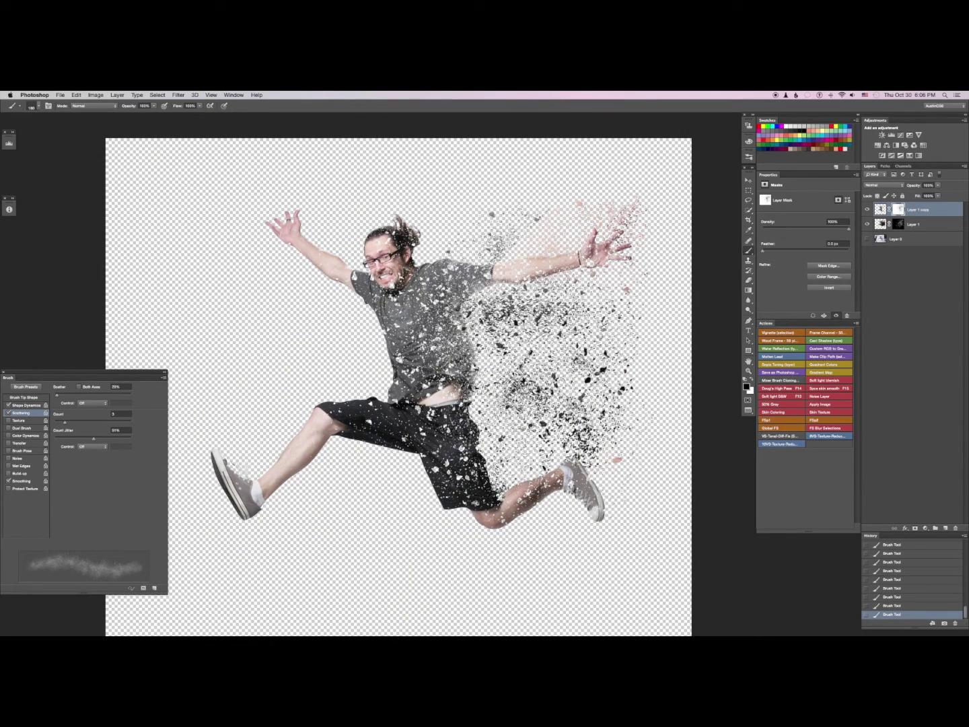
right_click(315, 247)
click(409, 308)
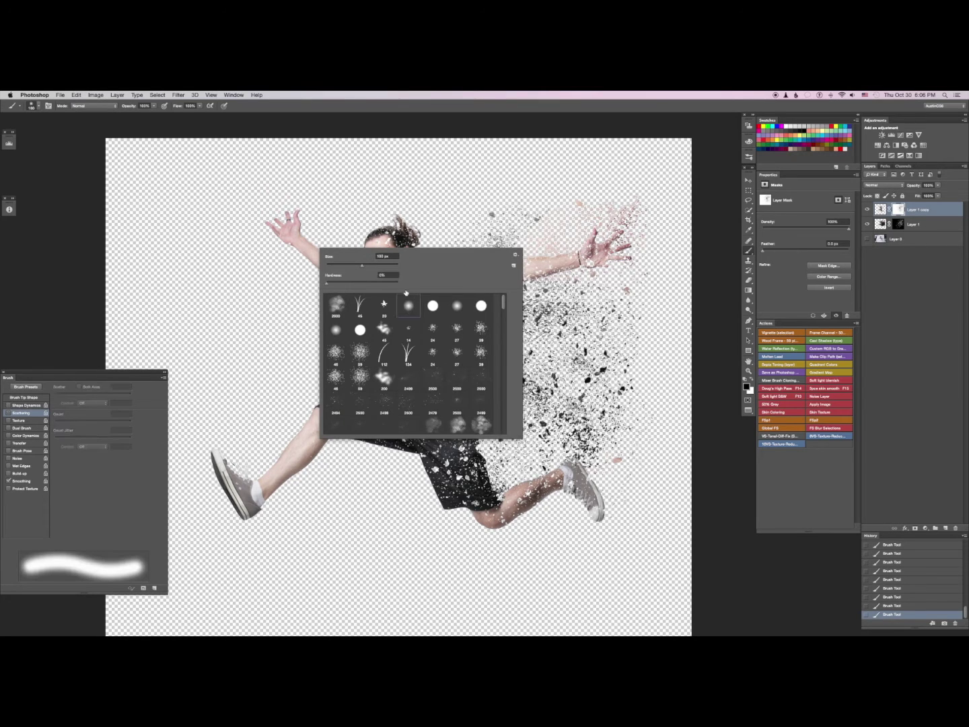
key(Return)
key(bracketright)
key(bracketright)
key(bracketright)
key(bracketright)
key(bracketright)
key(bracketright)
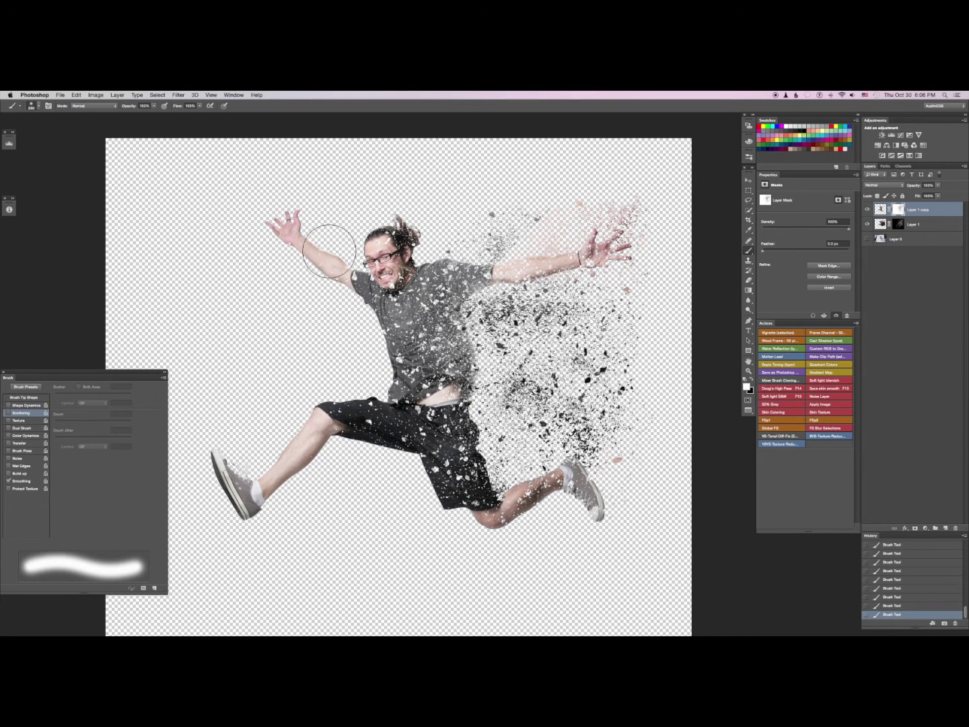
mouse_move(379, 216)
mouse_down()
mouse_move(361, 294)
mouse_move(391, 226)
mouse_move(387, 345)
mouse_move(398, 375)
mouse_move(379, 263)
mouse_move(368, 429)
mouse_move(342, 377)
mouse_move(364, 397)
mouse_move(336, 383)
mouse_move(332, 344)
mouse_move(379, 370)
mouse_move(358, 253)
mouse_move(363, 176)
mouse_move(362, 256)
mouse_up()
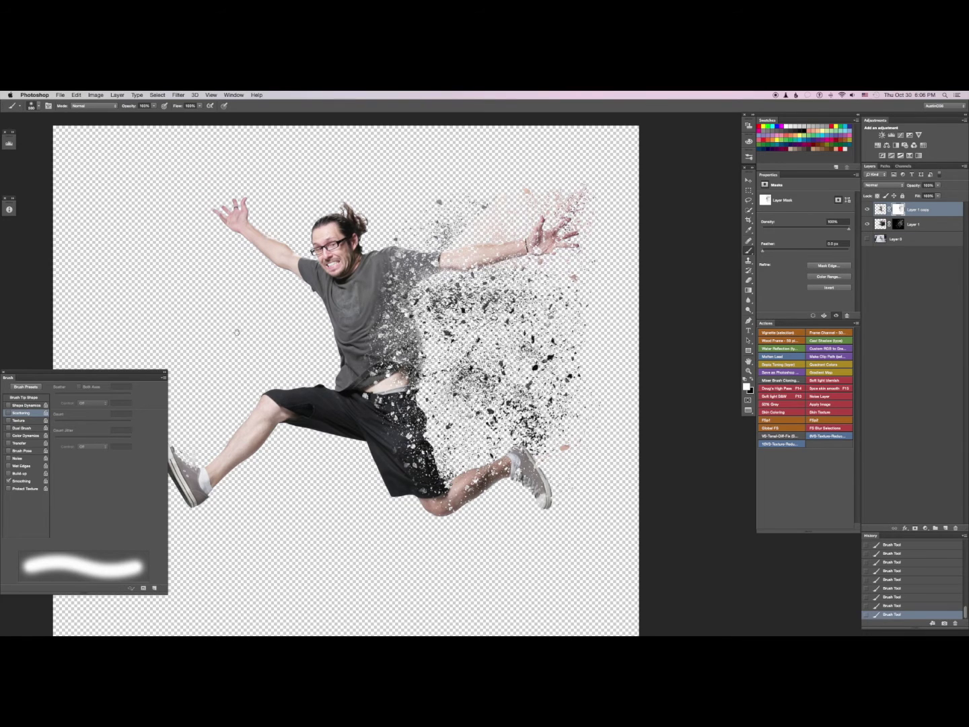
Step: Switch back to a splatter brush with scattered fragments and reduce its size to suit the shorts
scroll(239, 334, down, 1)
right_click(235, 295)
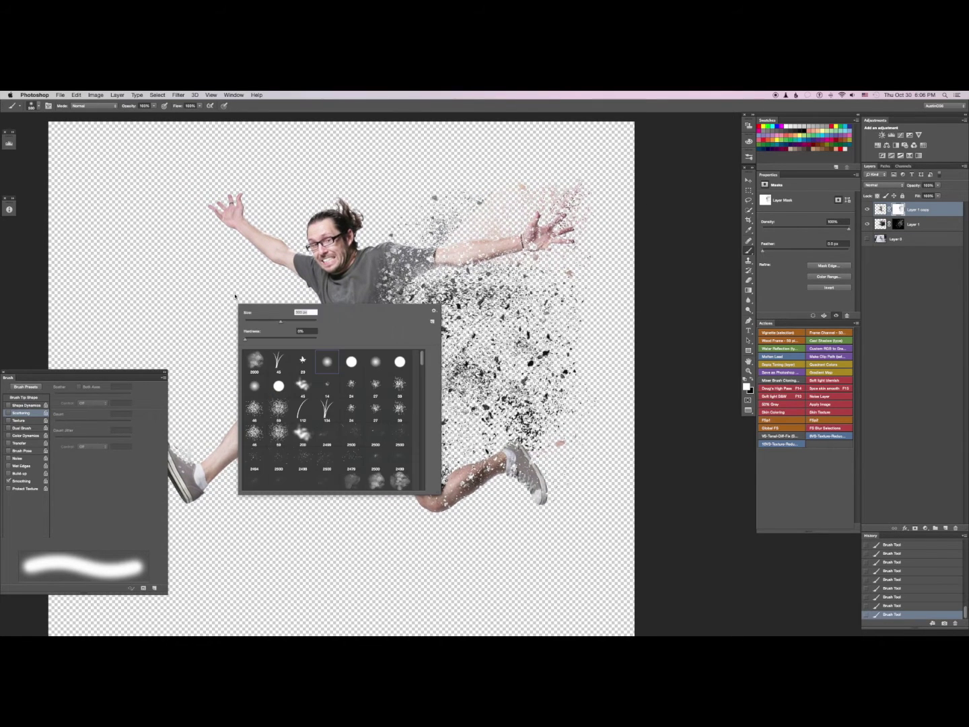
click(348, 441)
double_click(328, 463)
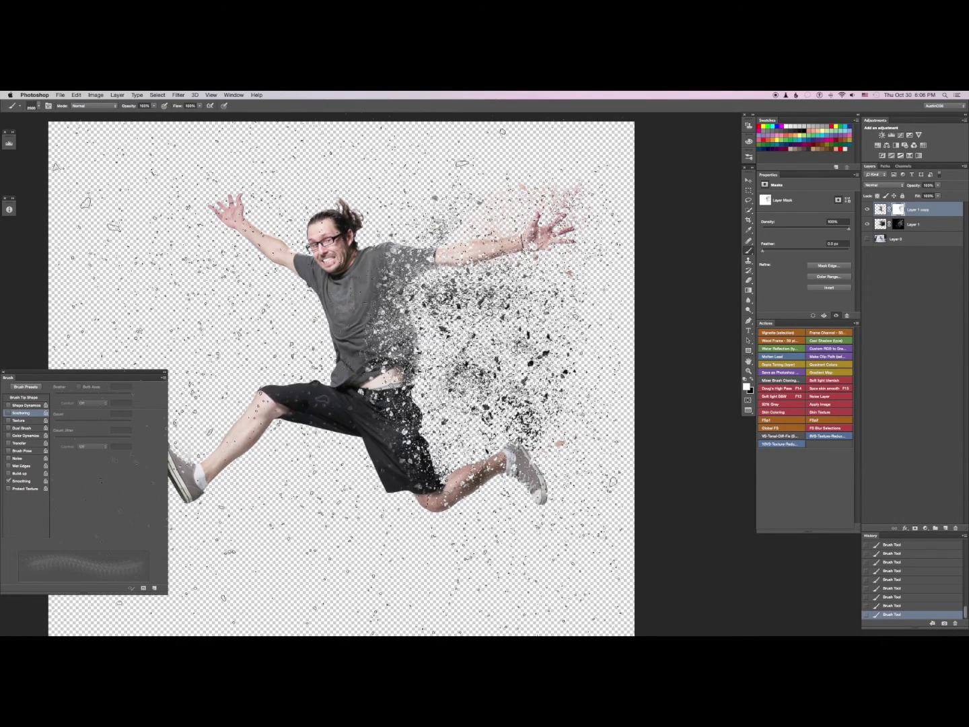
key(bracketleft)
key(bracketleft)
key(bracketleft)
key(bracketleft)
key(bracketleft)
key(bracketleft)
key(bracketleft)
key(bracketleft)
key(bracketleft)
key(bracketleft)
key(bracketleft)
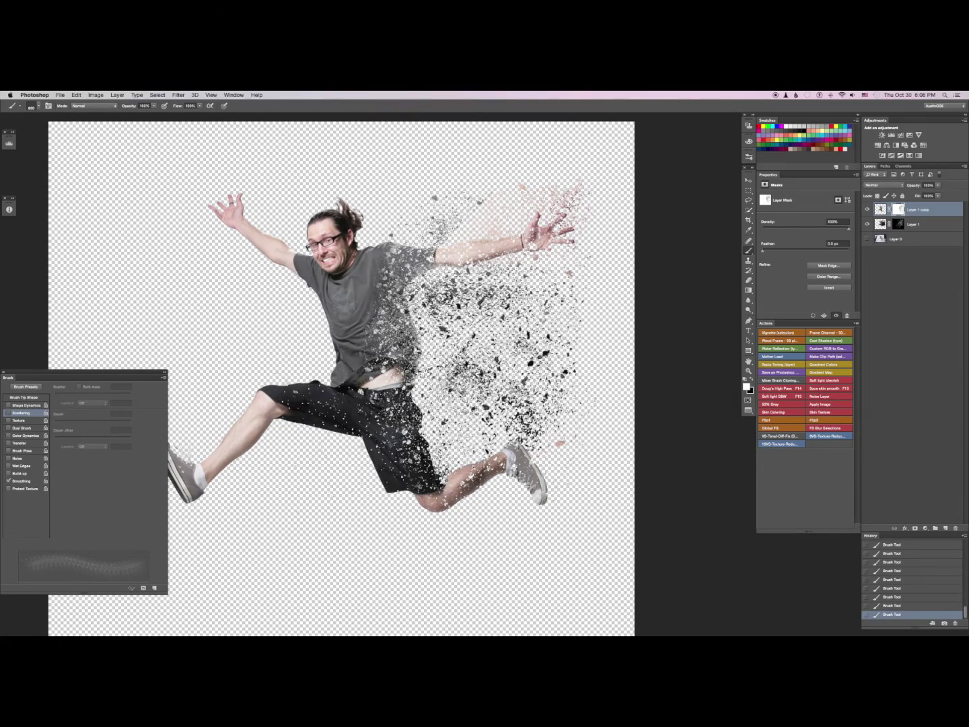
Step: Reduce the splatter brush further for fine mask work on the shorts and inspect the dispersion around them
drag(379, 473, 365, 356)
super+click(382, 336)
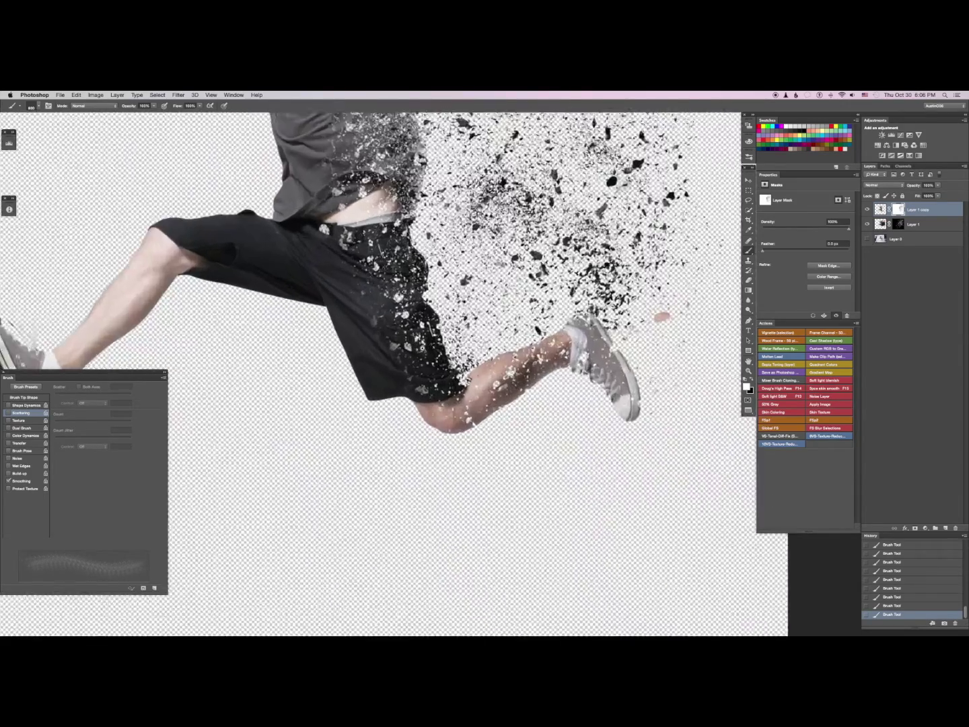
key(bracketleft)
key(bracketleft)
key(bracketleft)
key(bracketleft)
key(bracketleft)
key(bracketleft)
key(bracketleft)
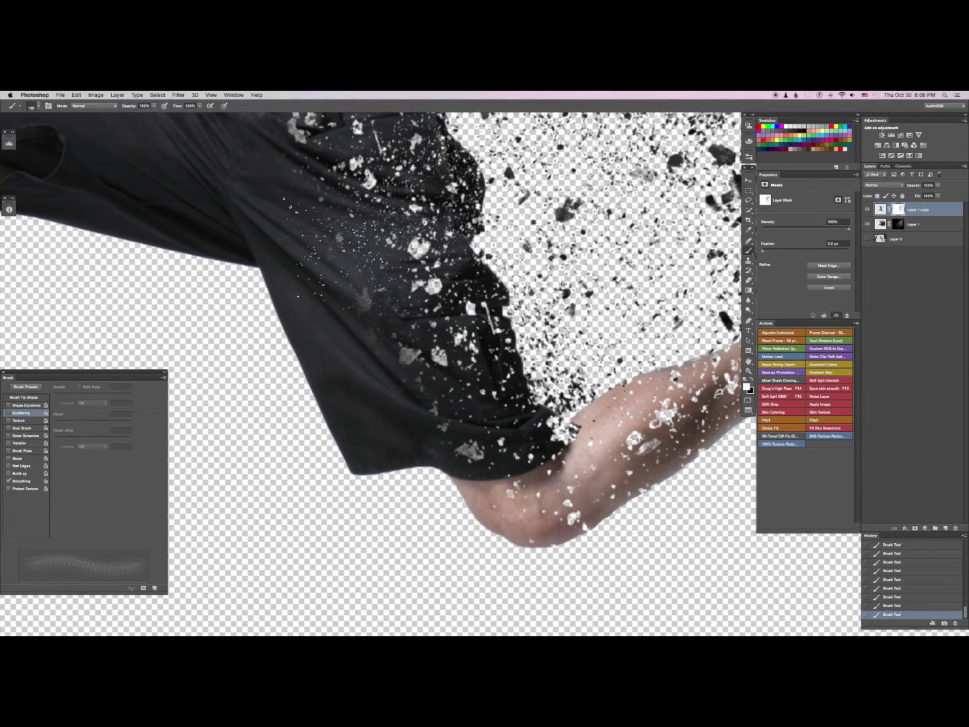
scroll(380, 282, down, 6)
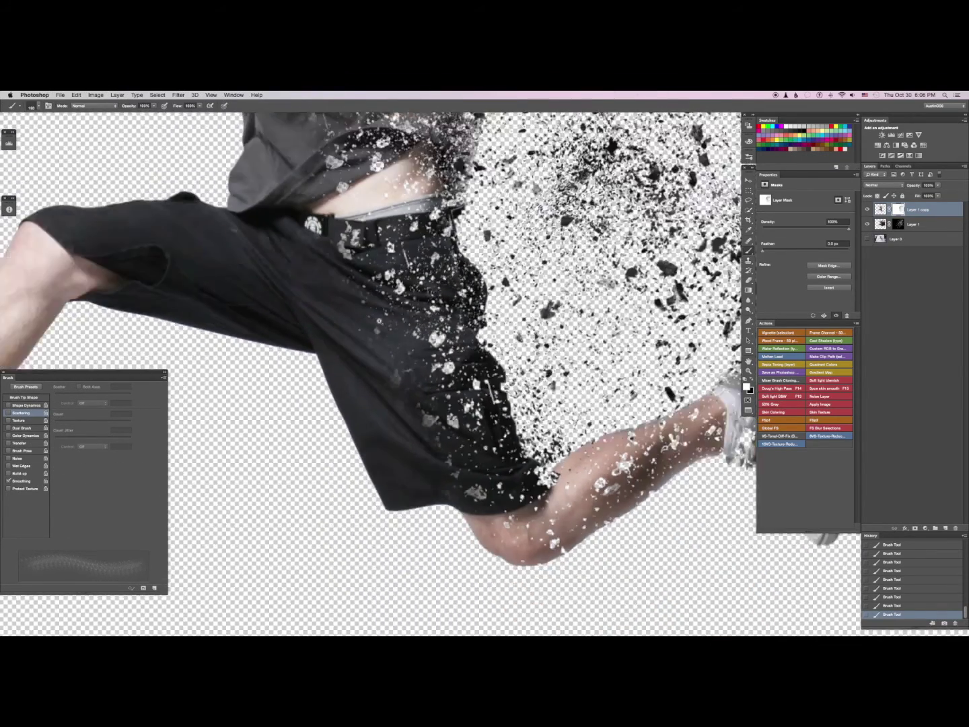
scroll(379, 281, up, 3)
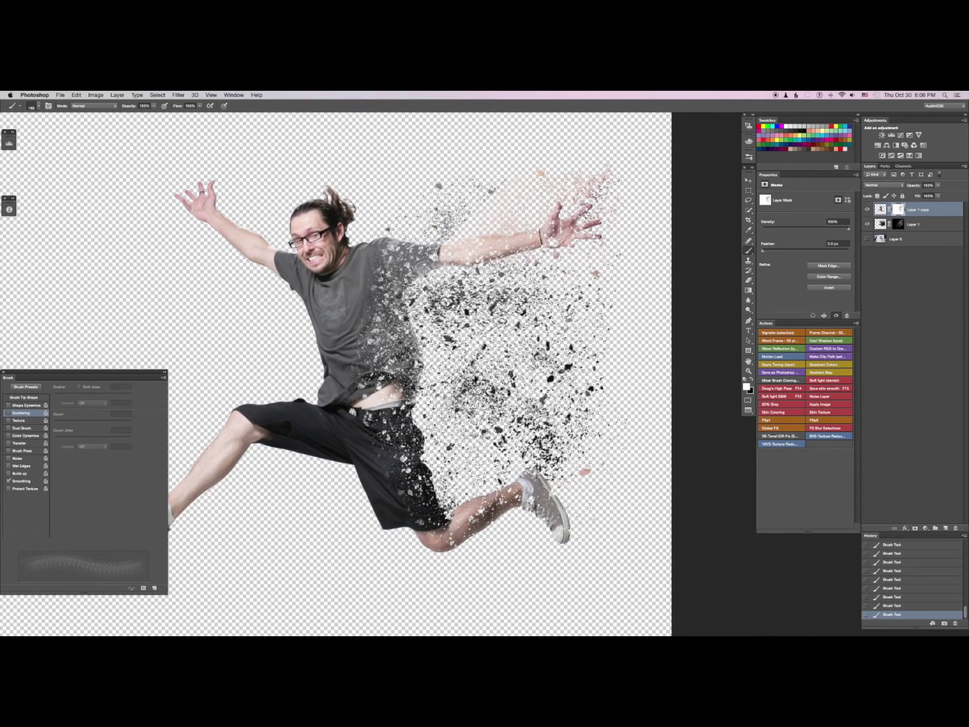
Step: Copy the dark hazy sky backdrop into the jumping man document, accepting the bit-depth difference
scroll(407, 325, down, 3)
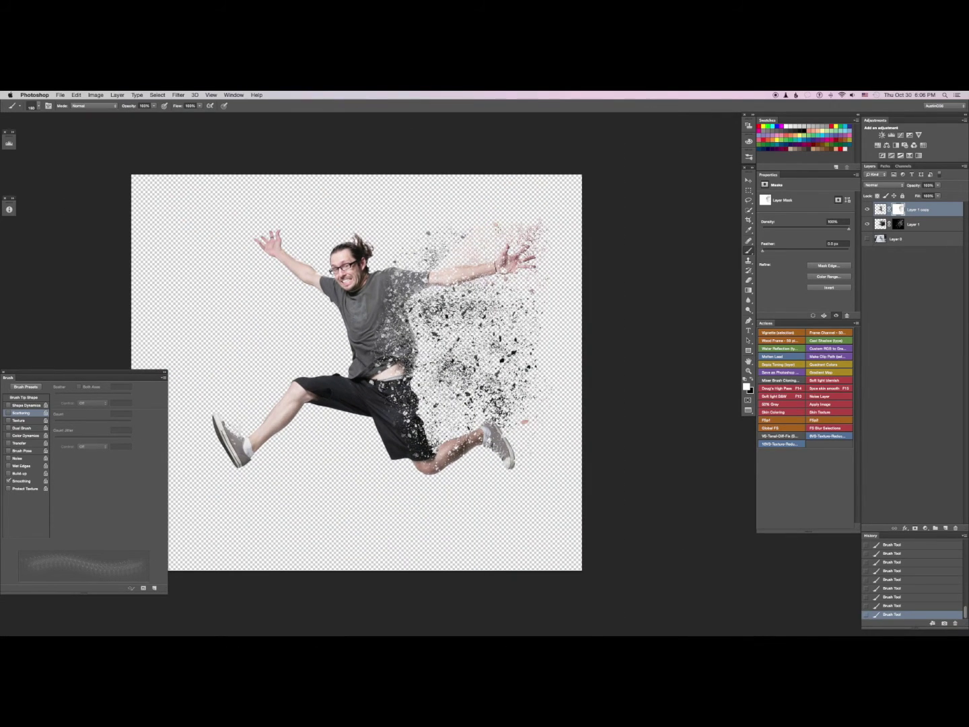
drag(375, 294, 463, 335)
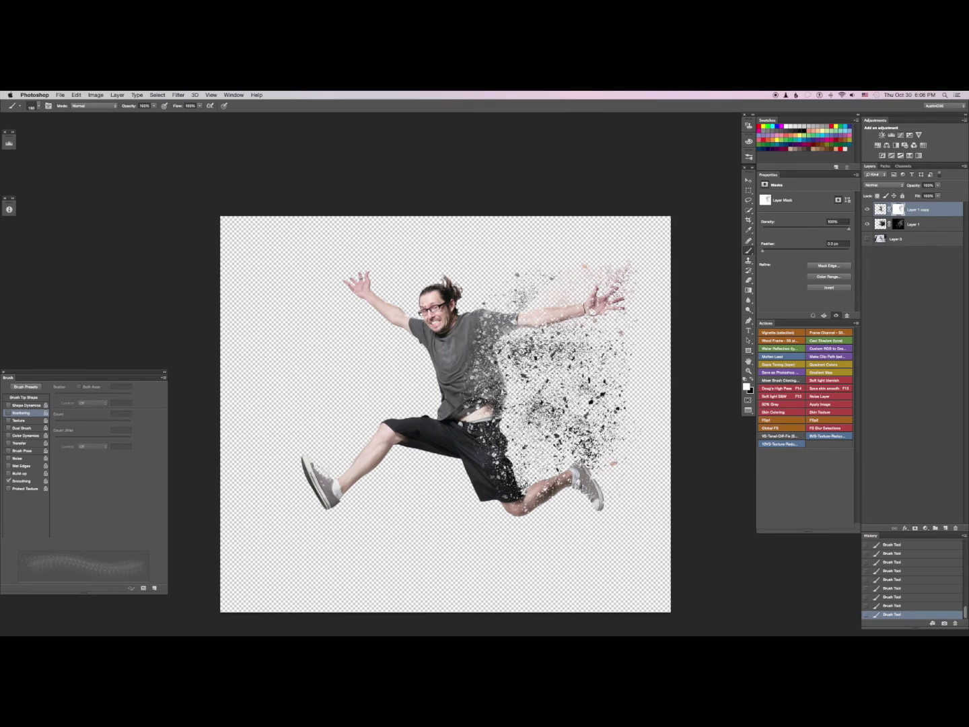
key(f)
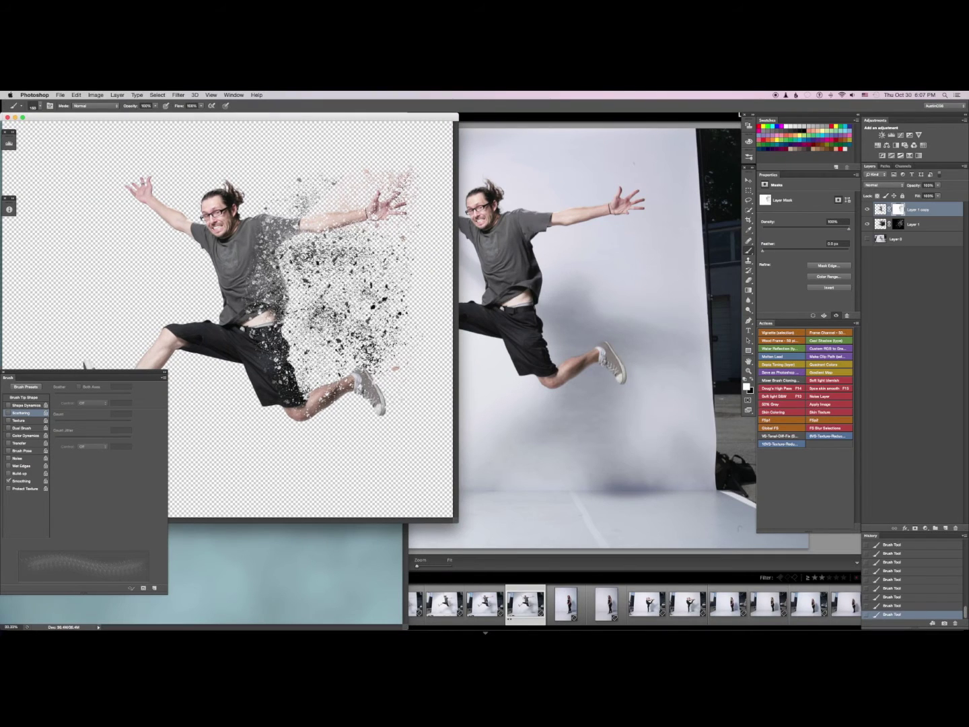
drag(101, 121, 365, 173)
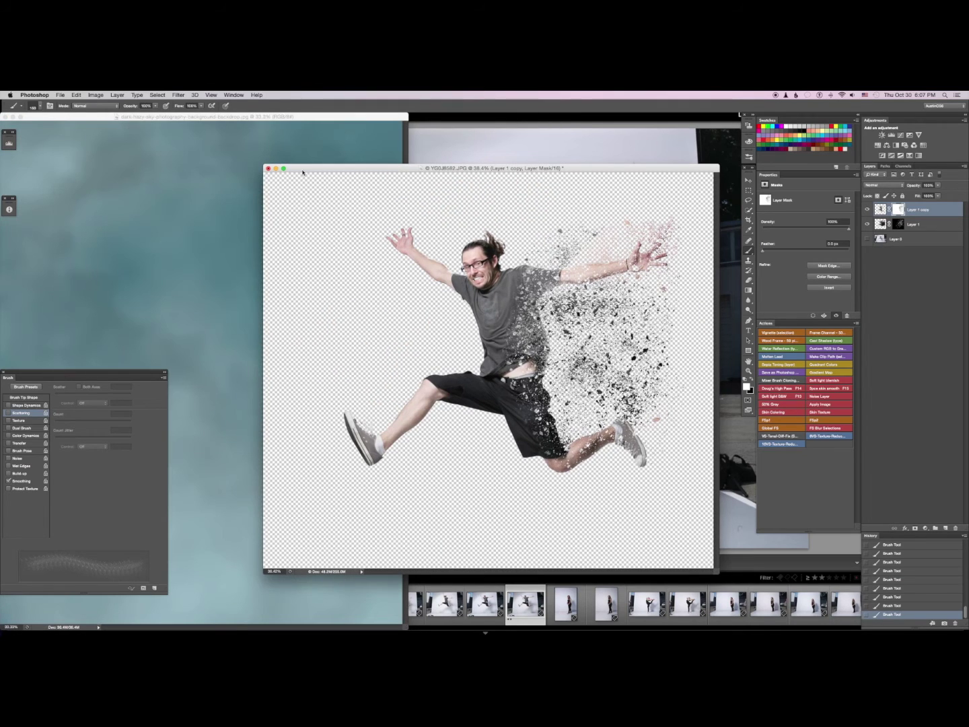
key(v)
click(126, 264)
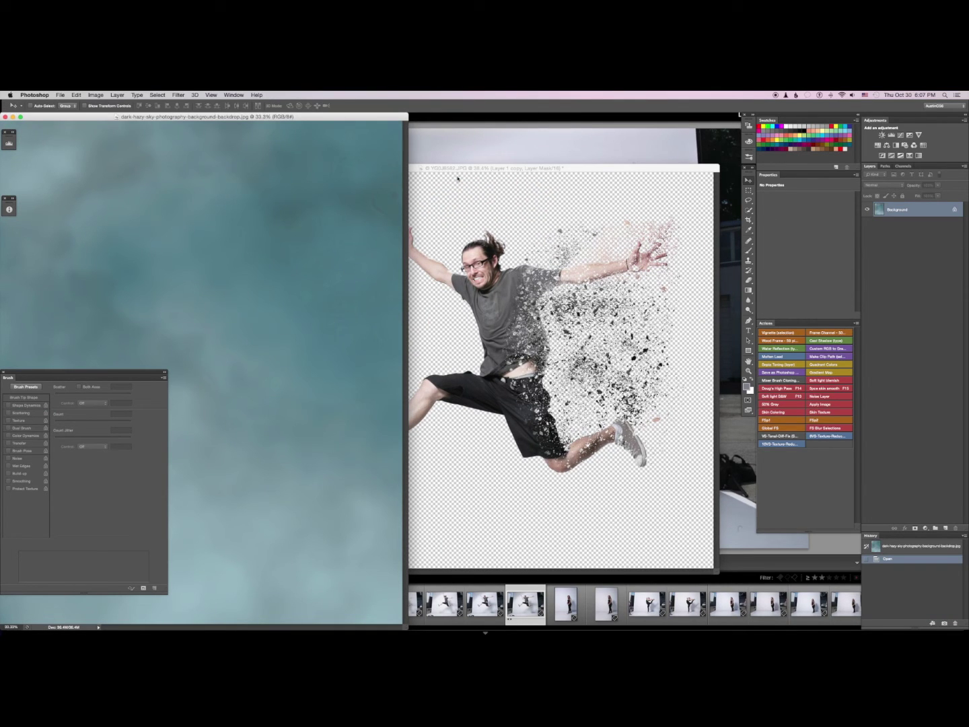
drag(413, 240, 486, 253)
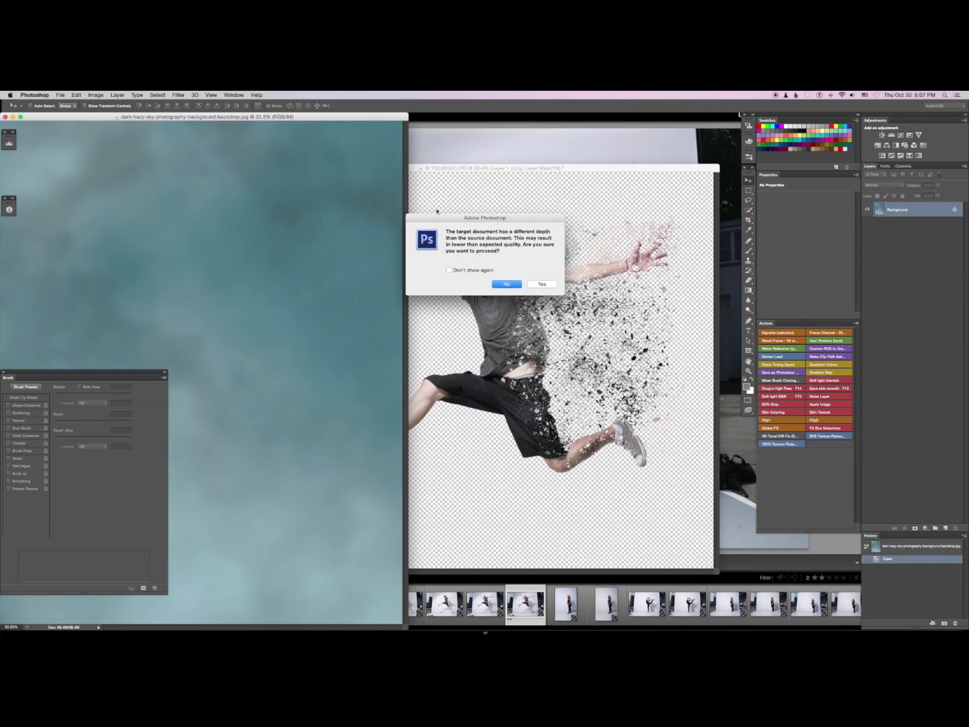
click(542, 284)
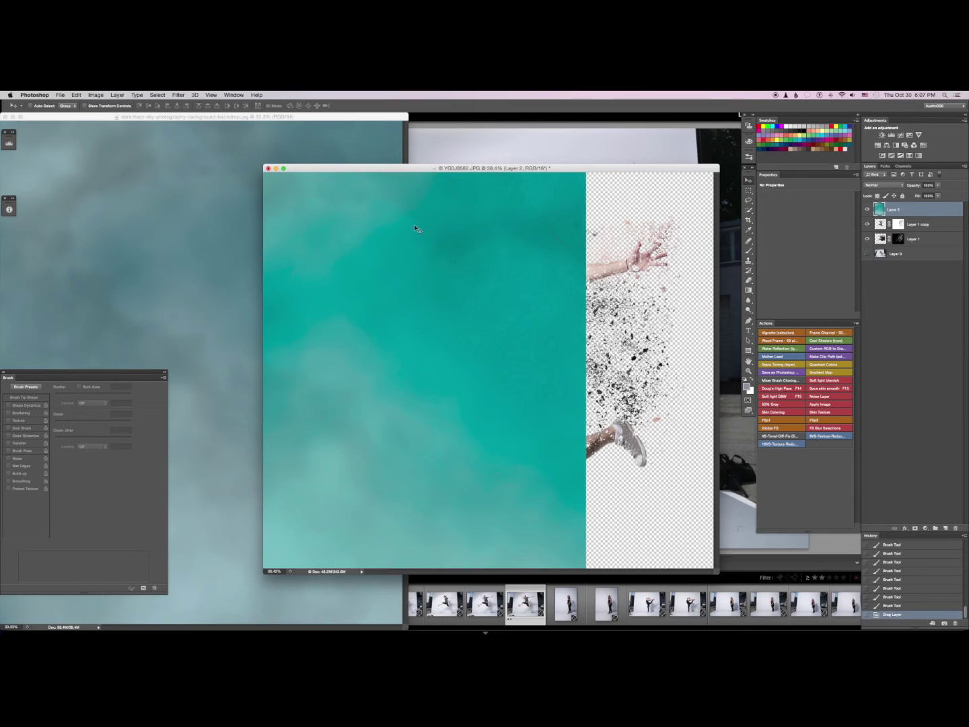
Step: Position the sky layer to cover the whole canvas and place it directly below Layer 1
key(f)
drag(433, 376, 528, 340)
drag(924, 220, 920, 256)
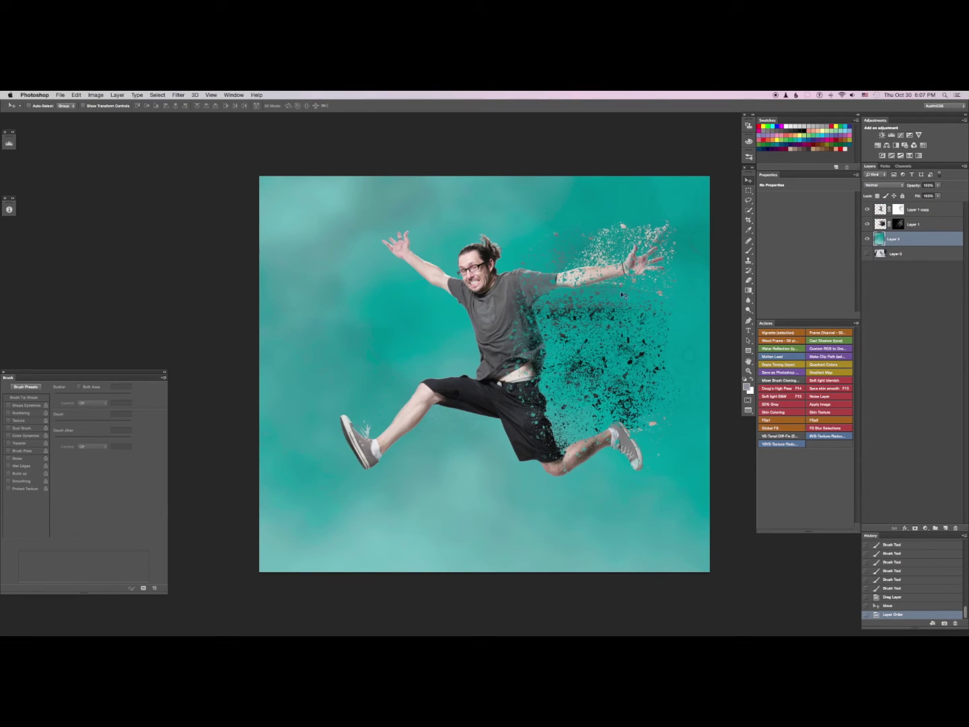
Step: Inspect the liquified Layer 1 by temporarily hiding Layer 1 copy and disabling Layer 1's mask, restoring both
drag(598, 360, 531, 342)
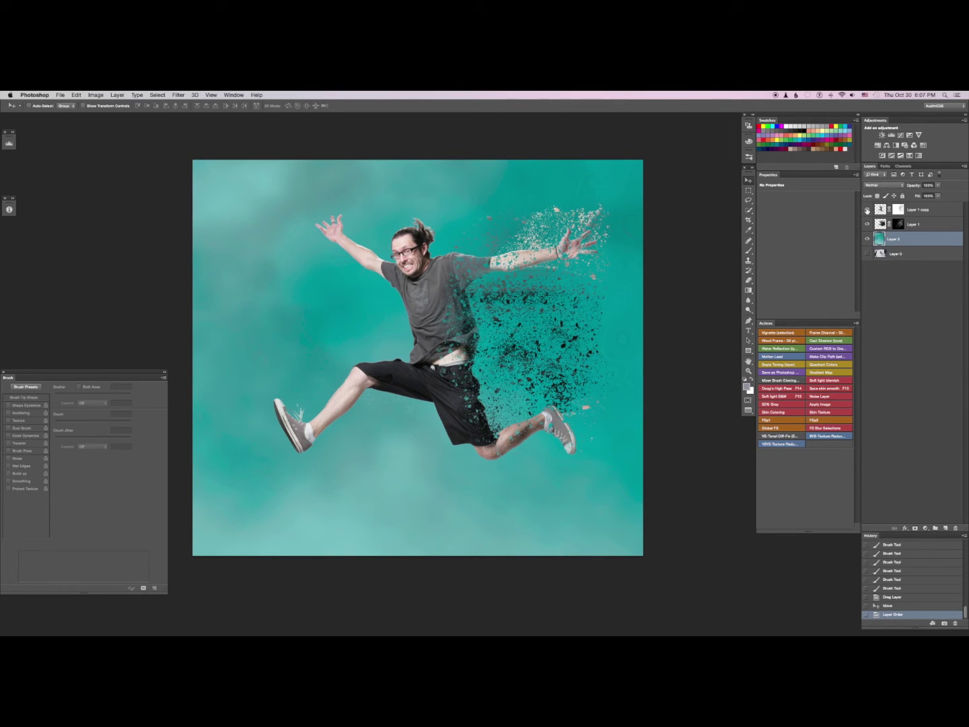
click(868, 210)
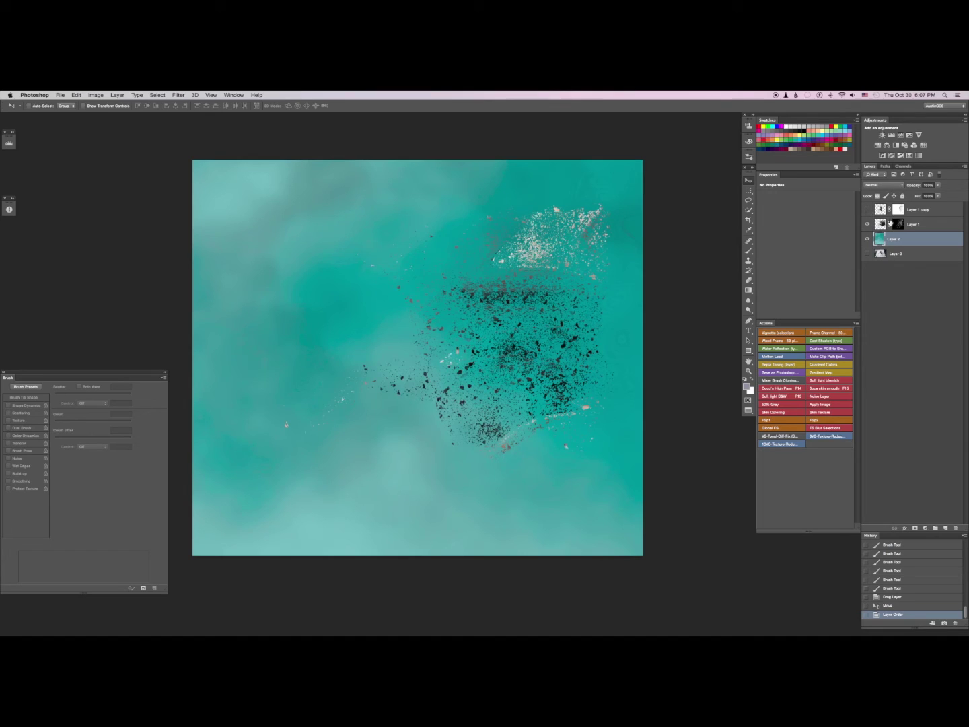
shift+click(900, 226)
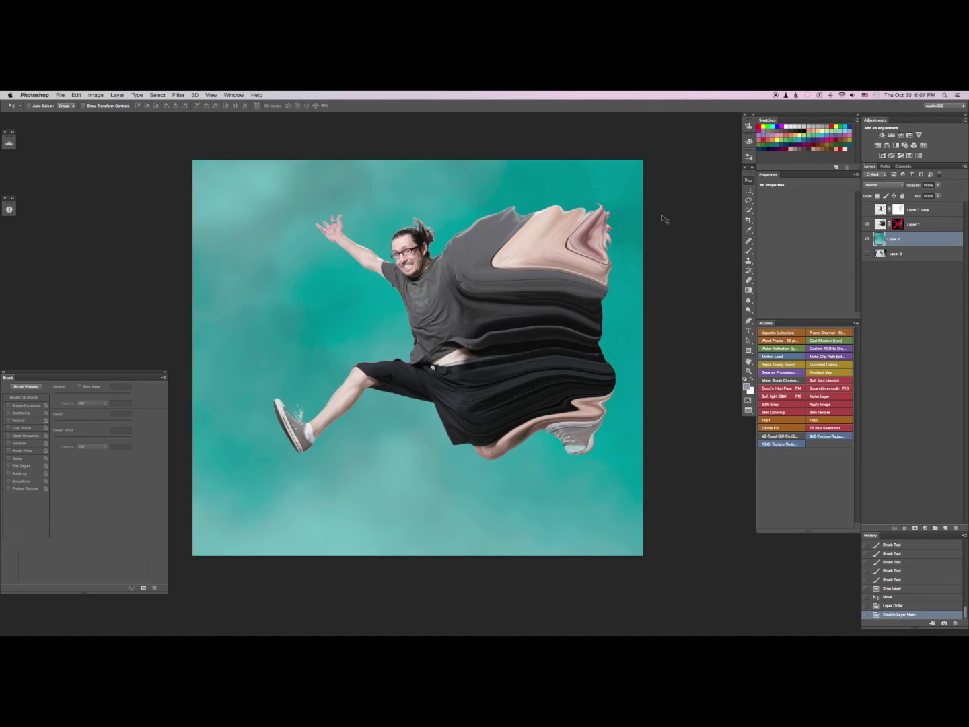
click(868, 210)
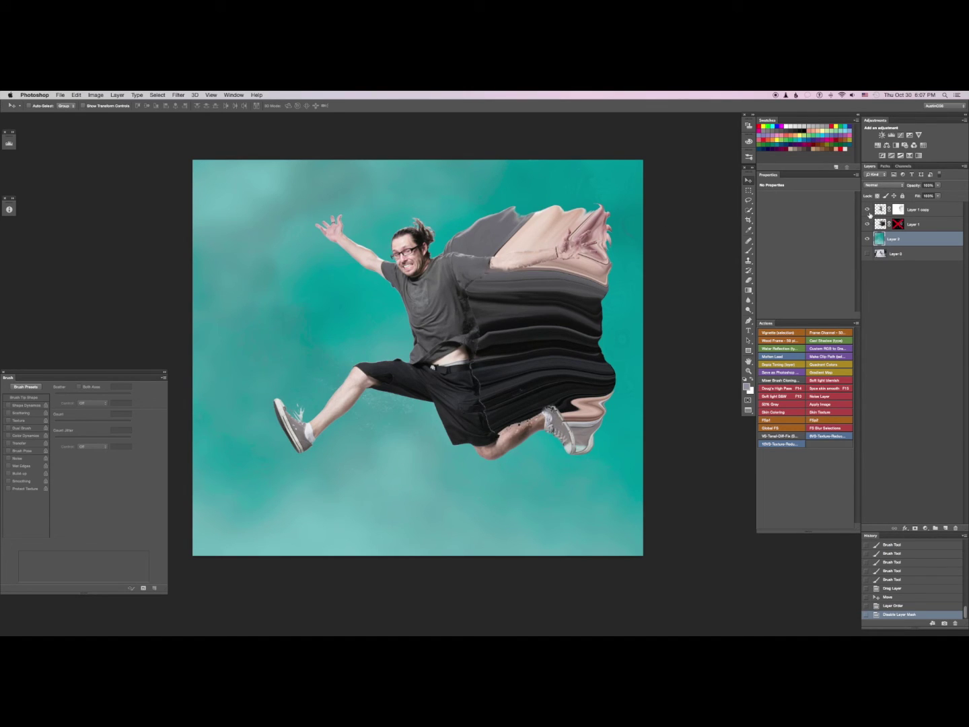
shift+click(900, 224)
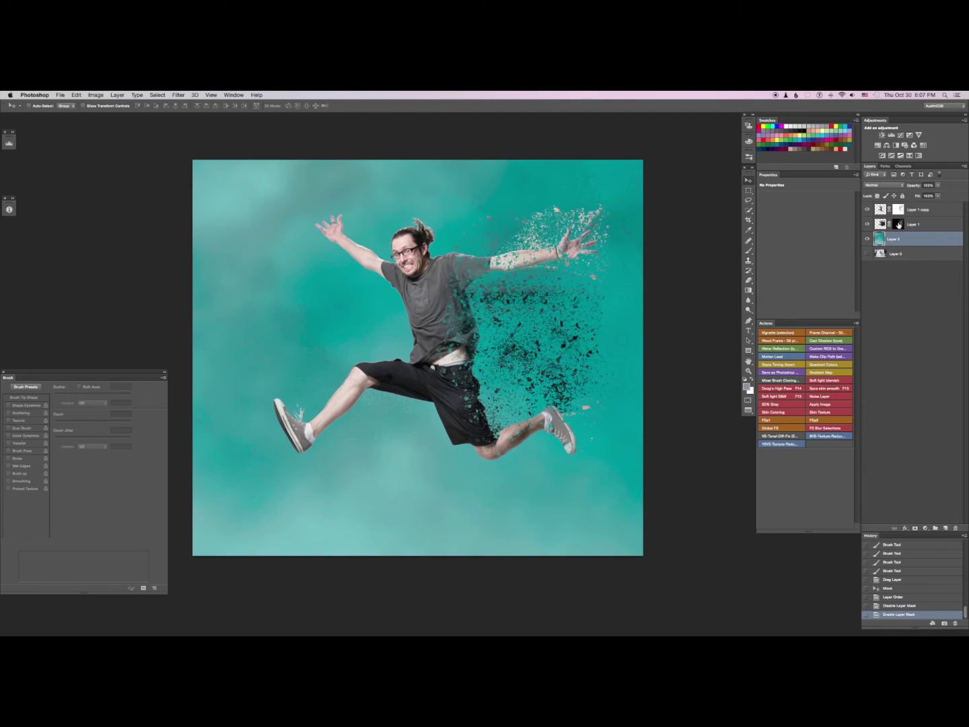
Step: Compare the jumping man with and without the dispersion by repeatedly toggling Layer 1's mask, leaving it disabled
shift+click(899, 224)
shift+click(907, 220)
shift+click(898, 225)
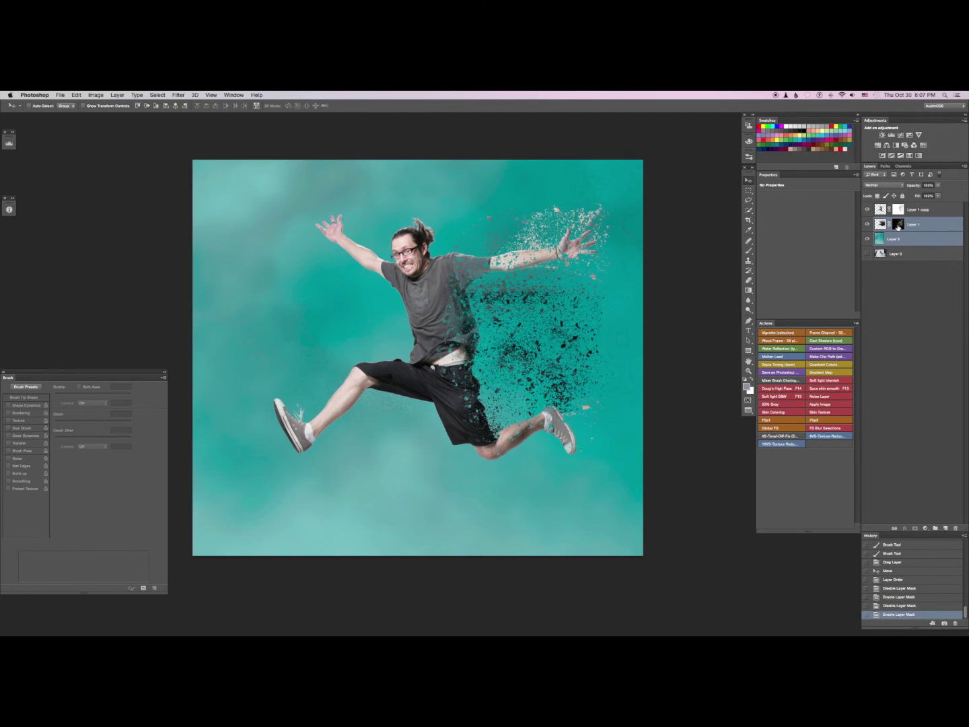
shift+click(899, 224)
shift+click(900, 224)
shift+click(899, 225)
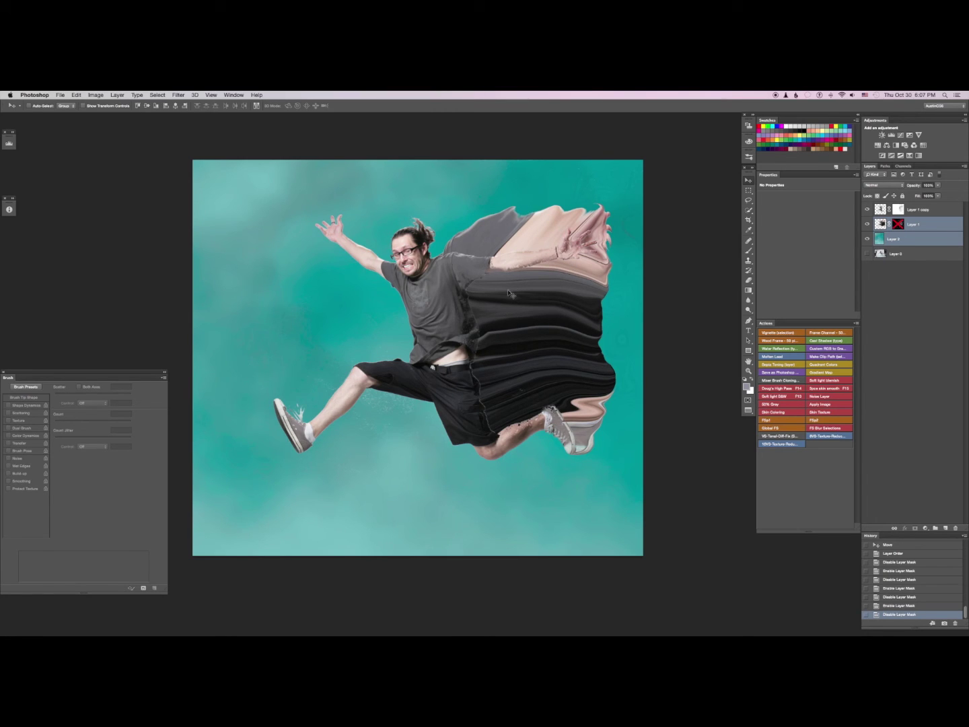
Step: Check the unmasked figure without the sky layer, restore the sky, and re-enable Layer 1's mask with Layer 1 selected
click(868, 238)
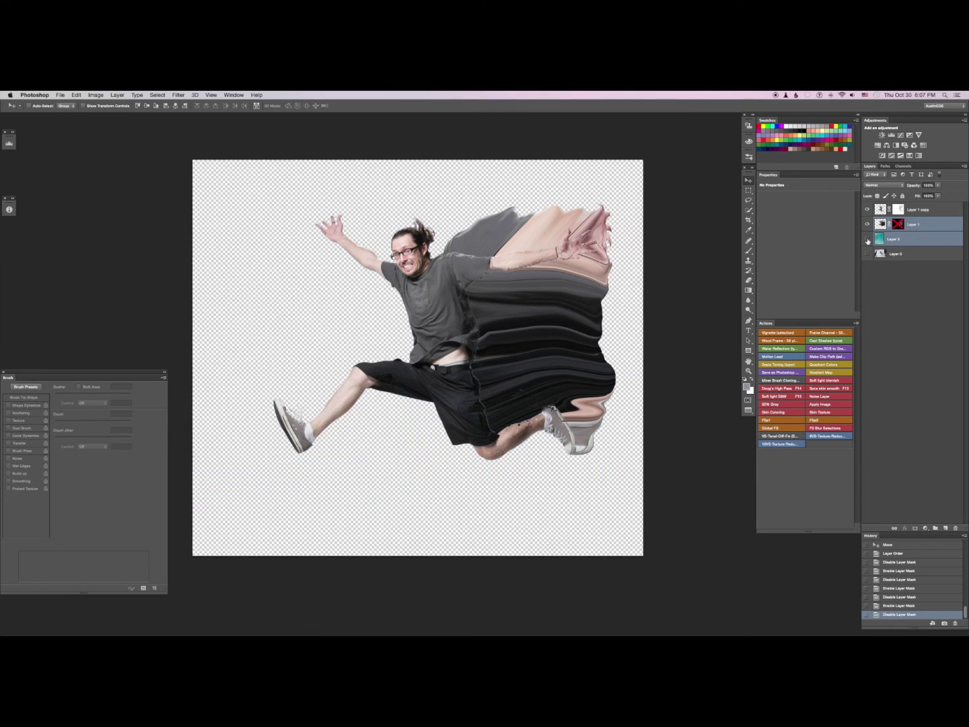
click(868, 239)
click(908, 237)
shift+click(900, 226)
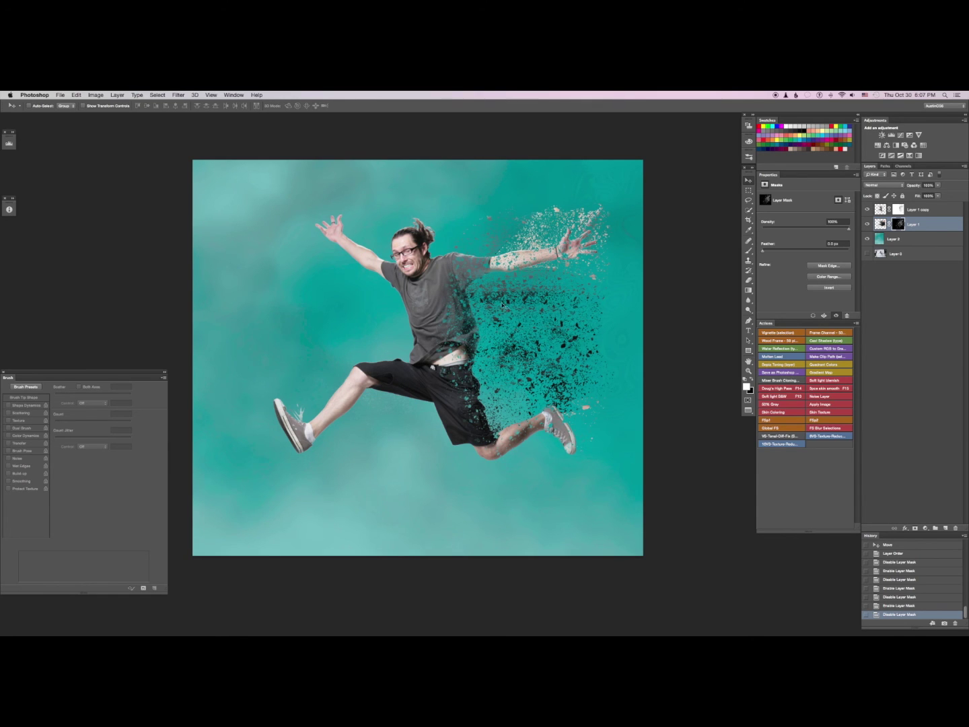
drag(527, 351, 515, 366)
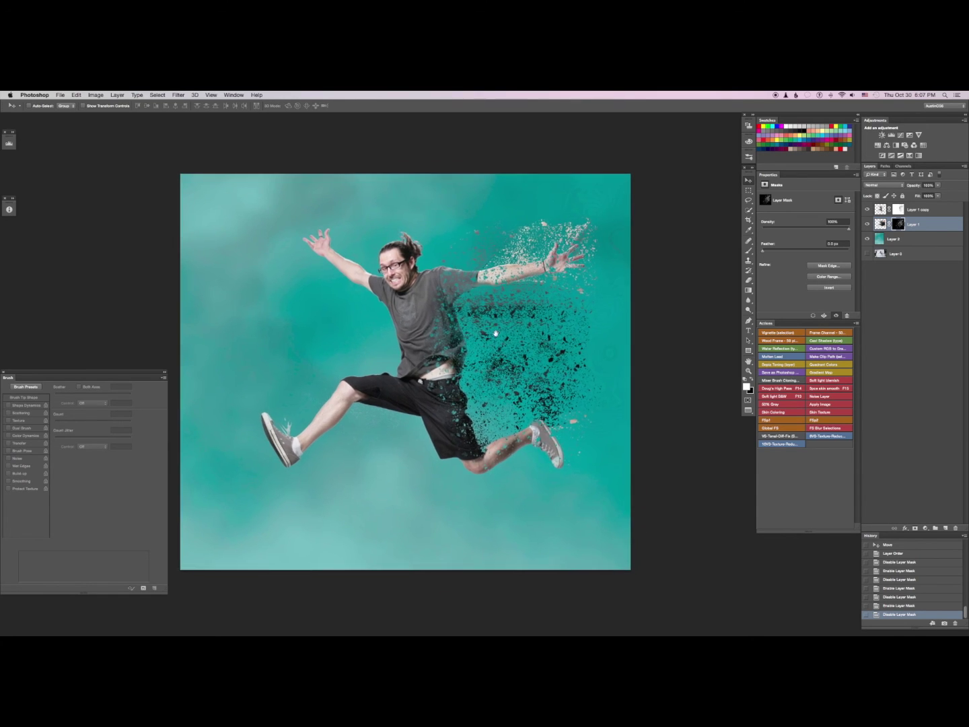